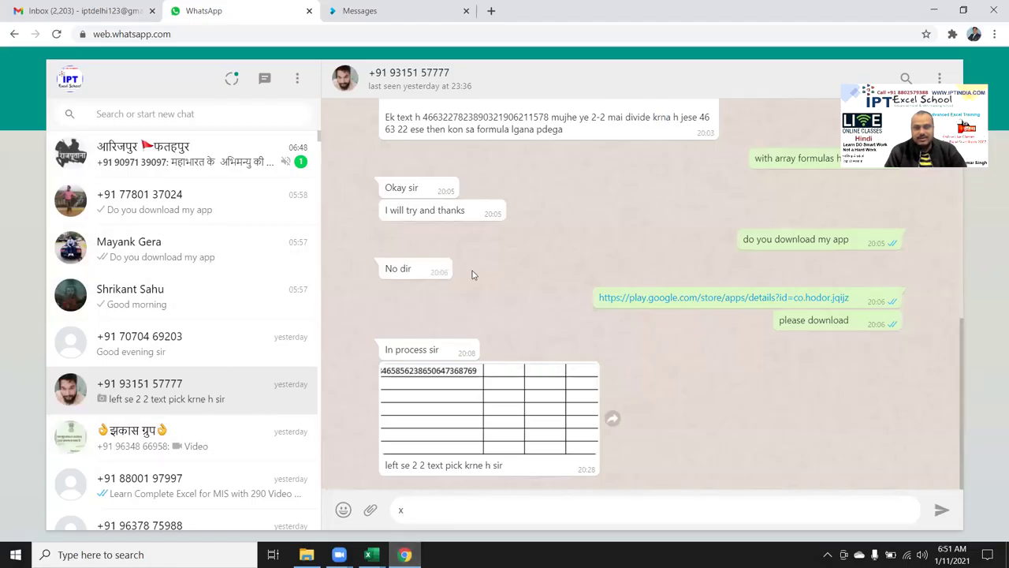
Step: Scroll up to the 'Dear sir' message and select its long number to view it
scroll(473, 261, "up", 2)
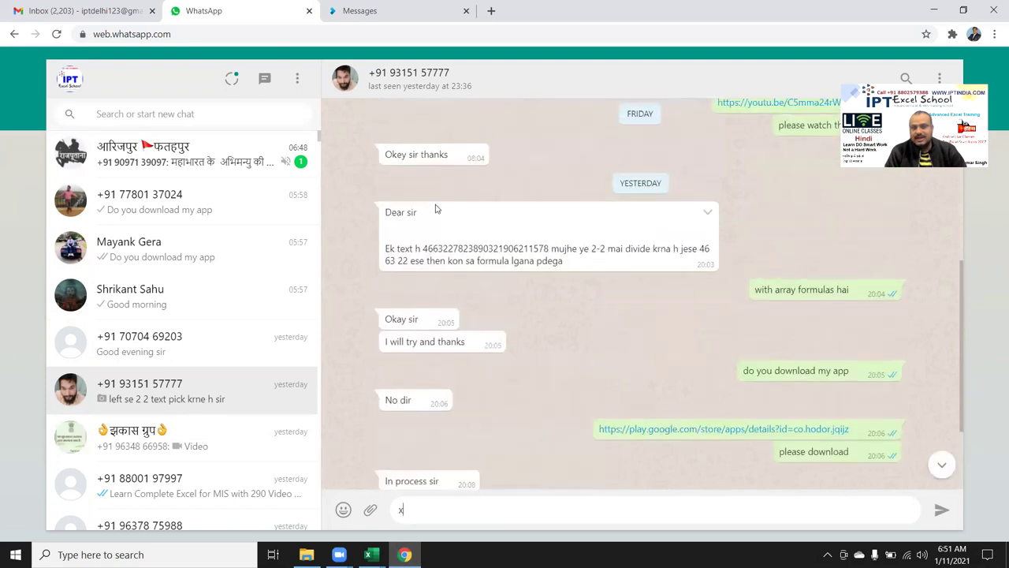
double_click(439, 248)
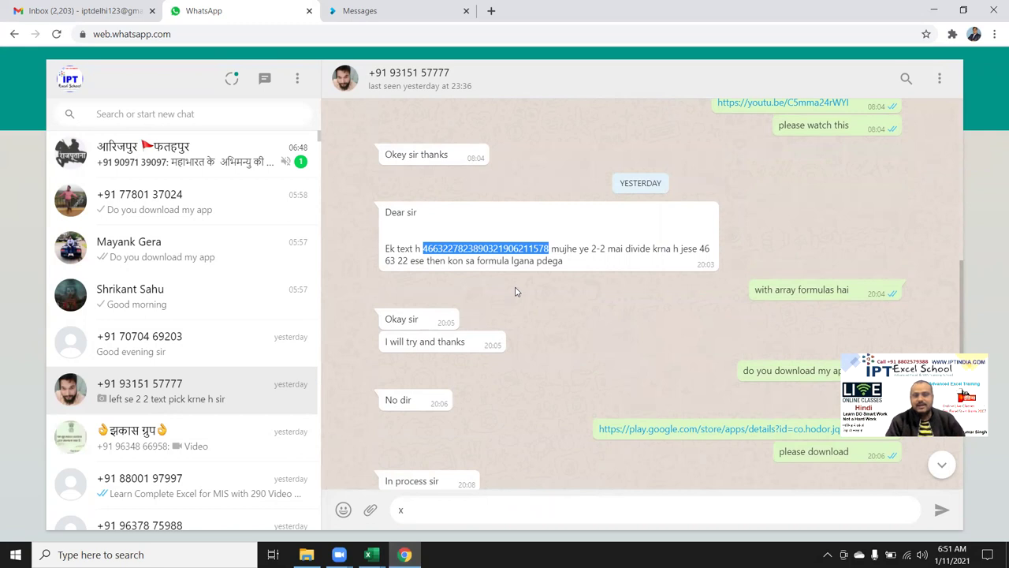
left_click(440, 313)
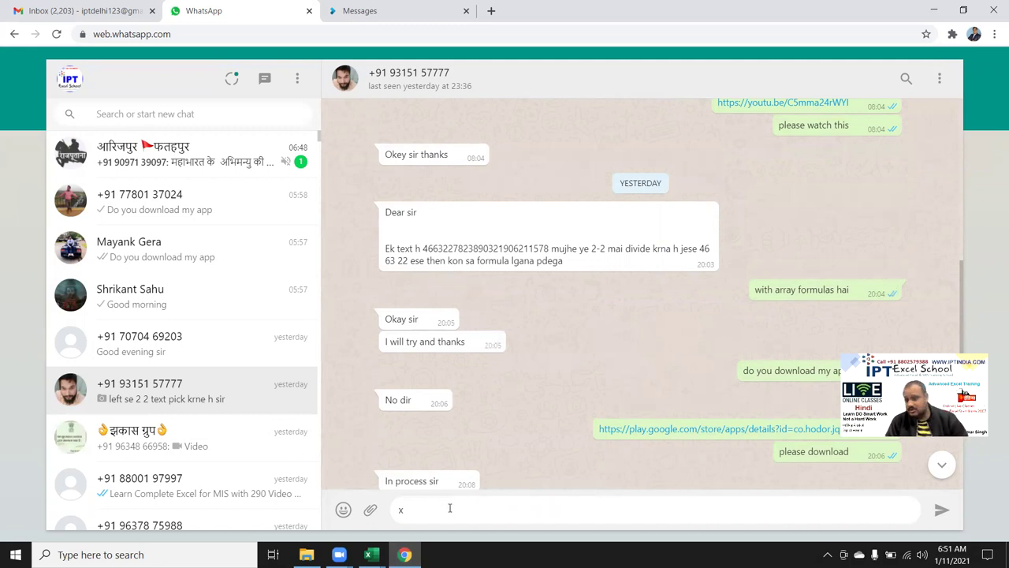
Step: Back in Excel, inspect B2's TRANSPOSE formula and the digit pairs along row 2
left_click(936, 17)
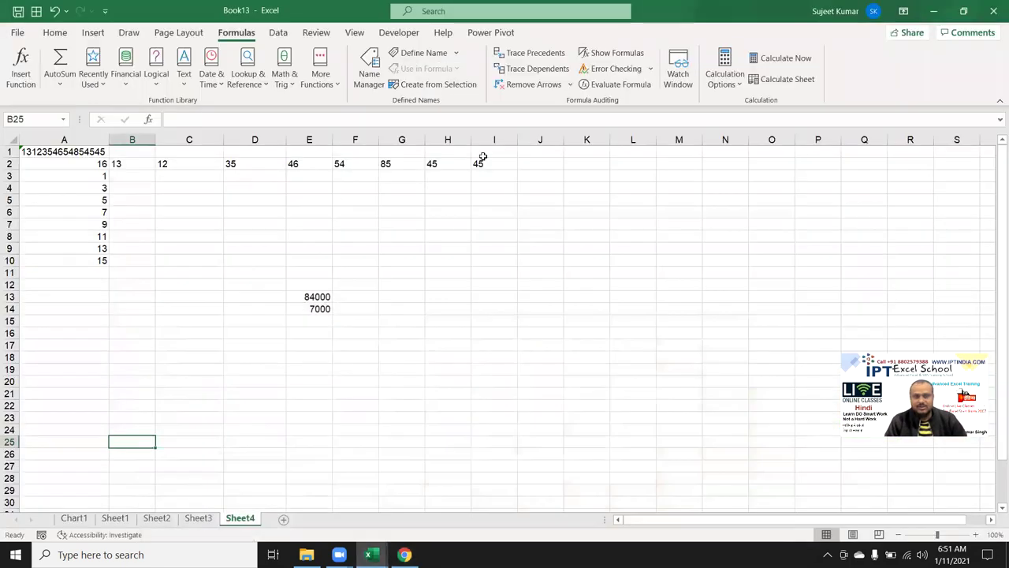
left_click(193, 211)
left_click(196, 200)
left_click(131, 164)
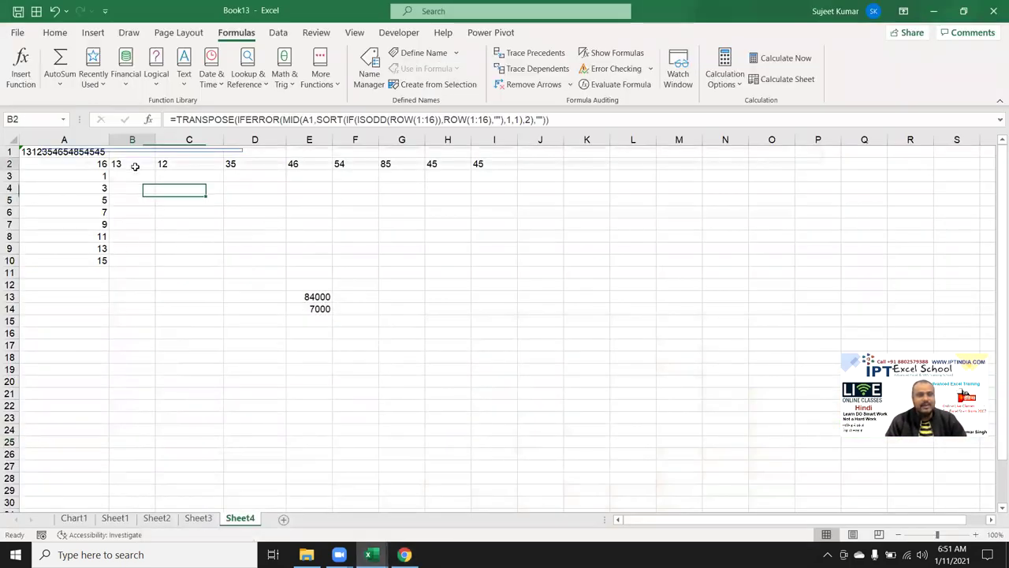
key("Right")
key("Right")
key("Right")
key("Right")
key("Right")
key("Right")
key("Right")
key("Left")
key("Left")
key("Left")
key("Left")
key("Left")
key("Left")
key("Left")
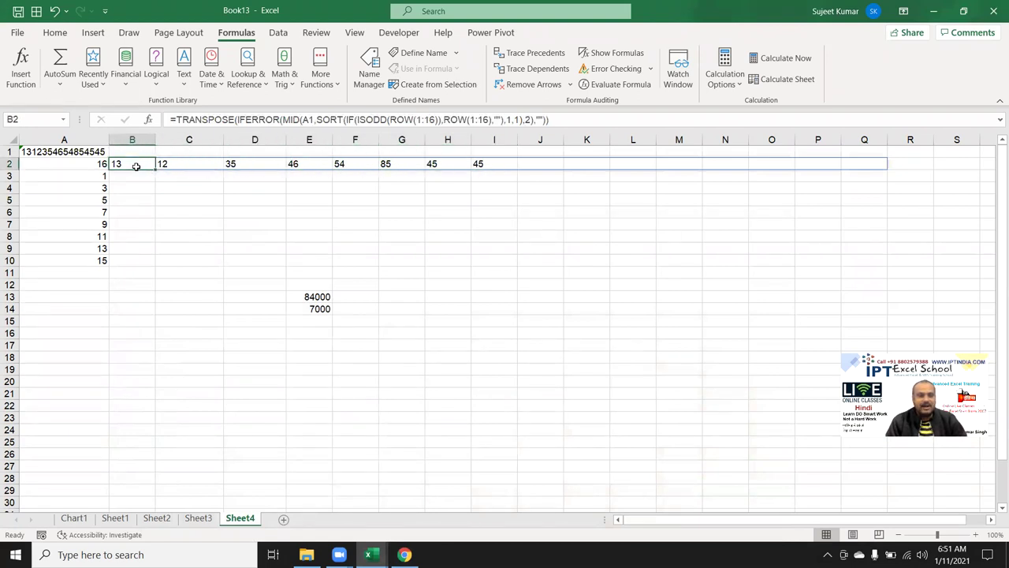
key("Left")
key("Down")
key("Down")
key("Up")
key("Up")
key("Up")
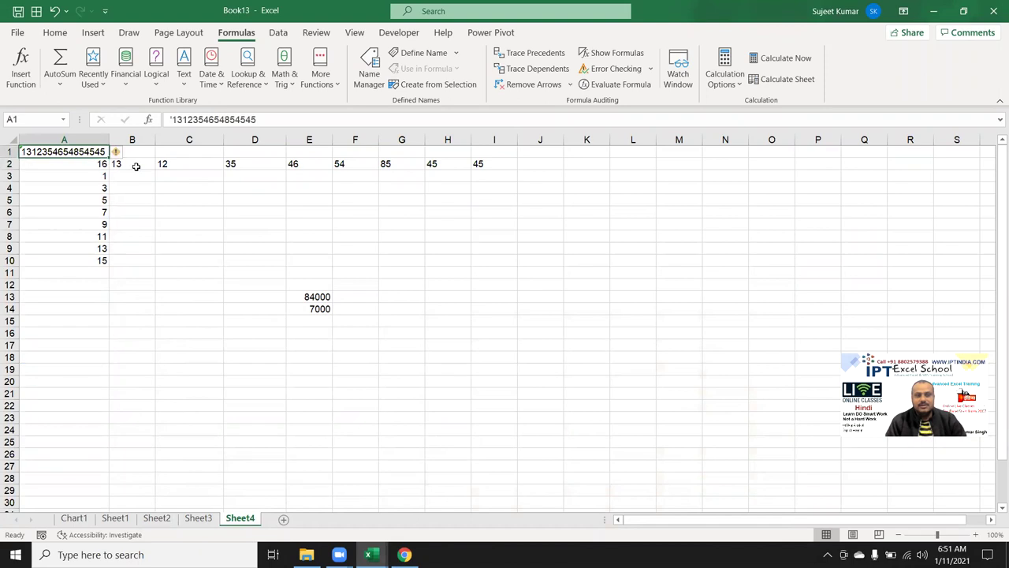
Step: Copy A1's digit string into A1 of a new Sheet5 and autofit column A
key("ctrl+c")
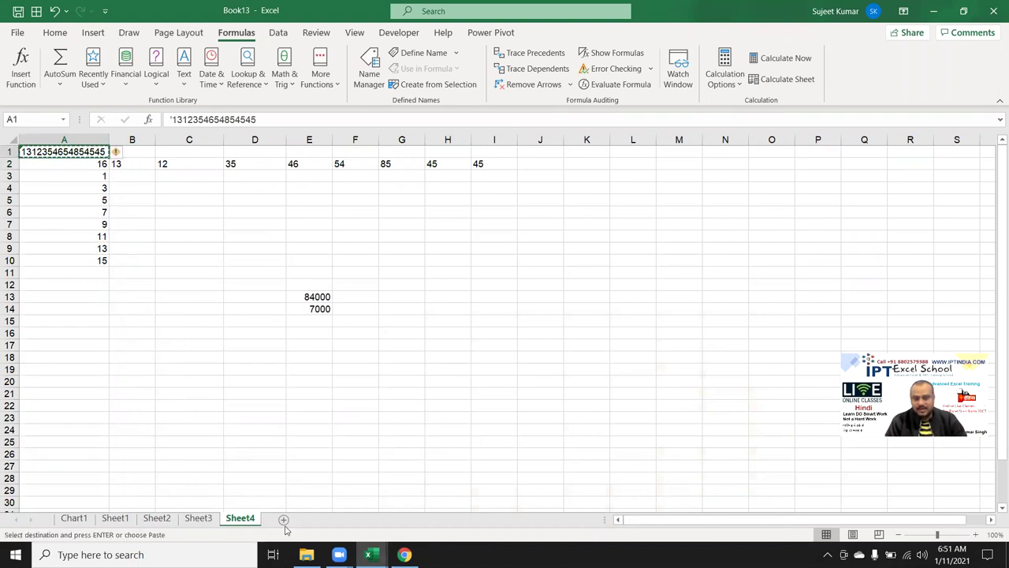
left_click(284, 518)
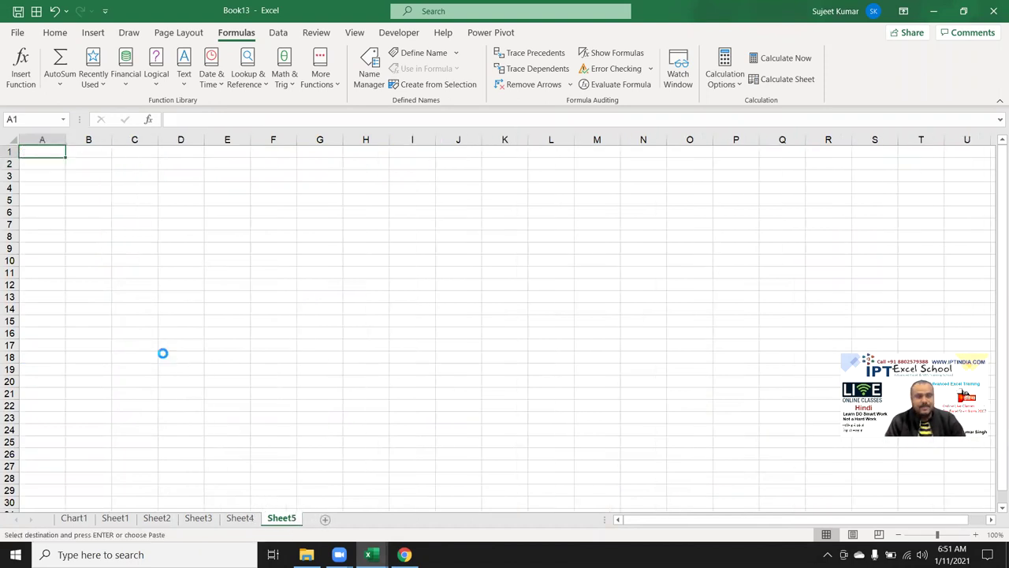
key("ctrl+v")
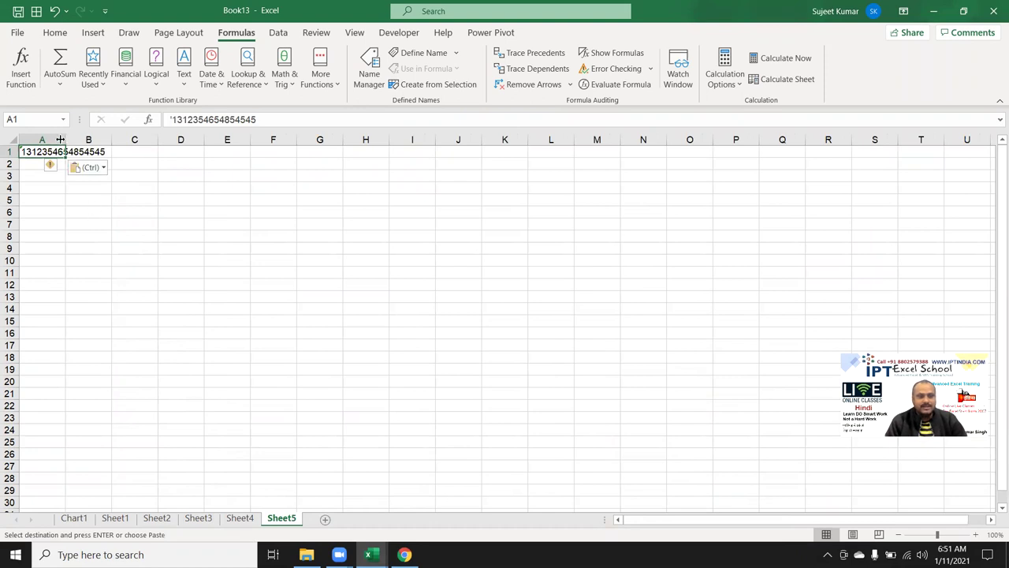
double_click(61, 140)
Step: Enter =MID(A1,1,2) in B2 to extract the first pair, 13
left_click(125, 167)
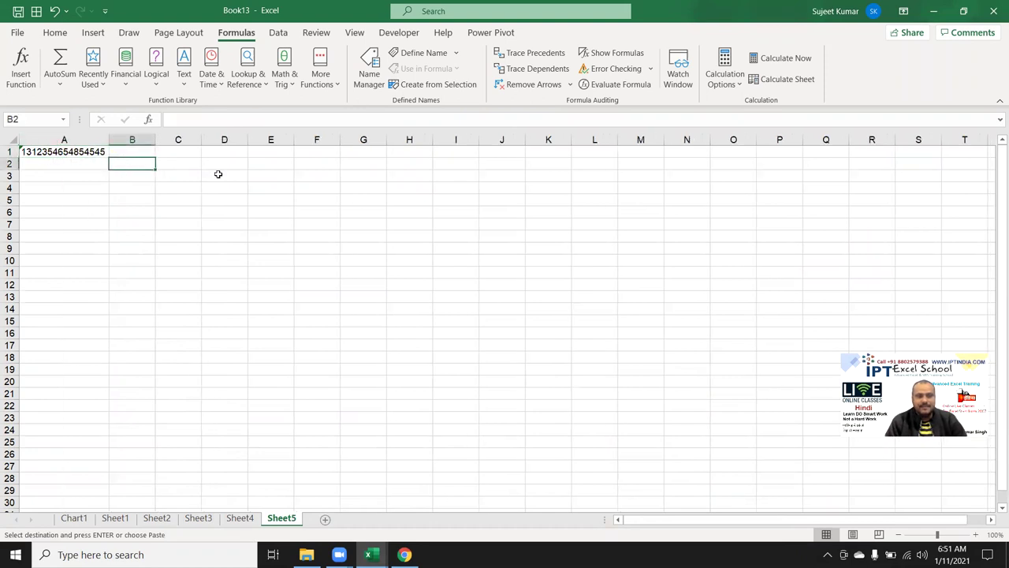
type("=mid")
key("Tab")
left_click(55, 150)
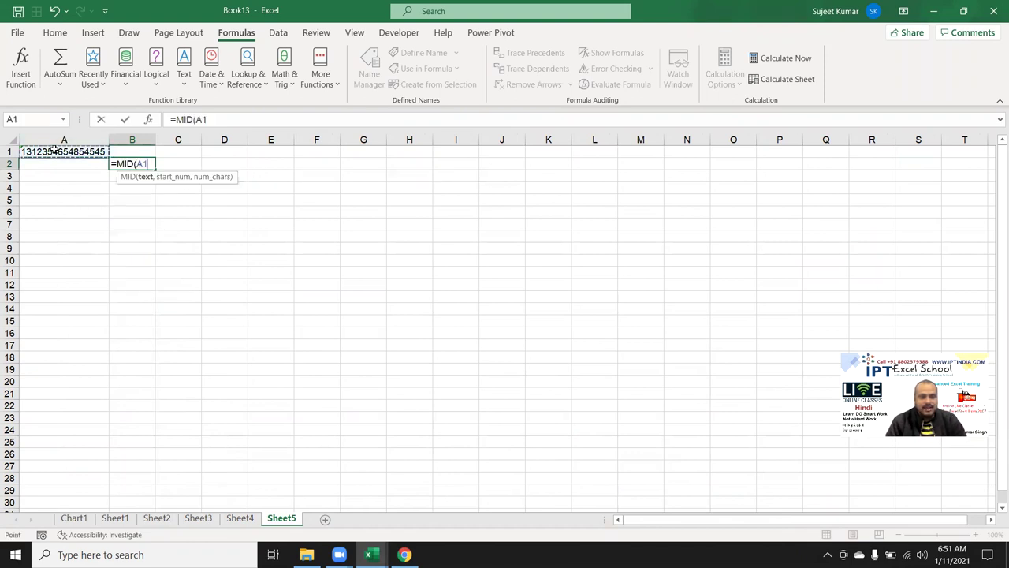
type(",")
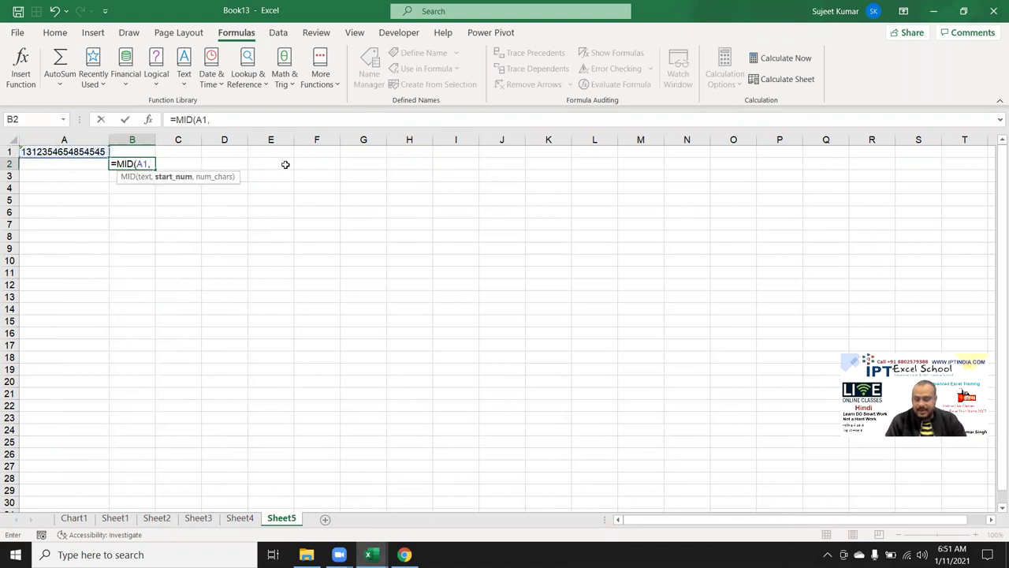
type("1,2")
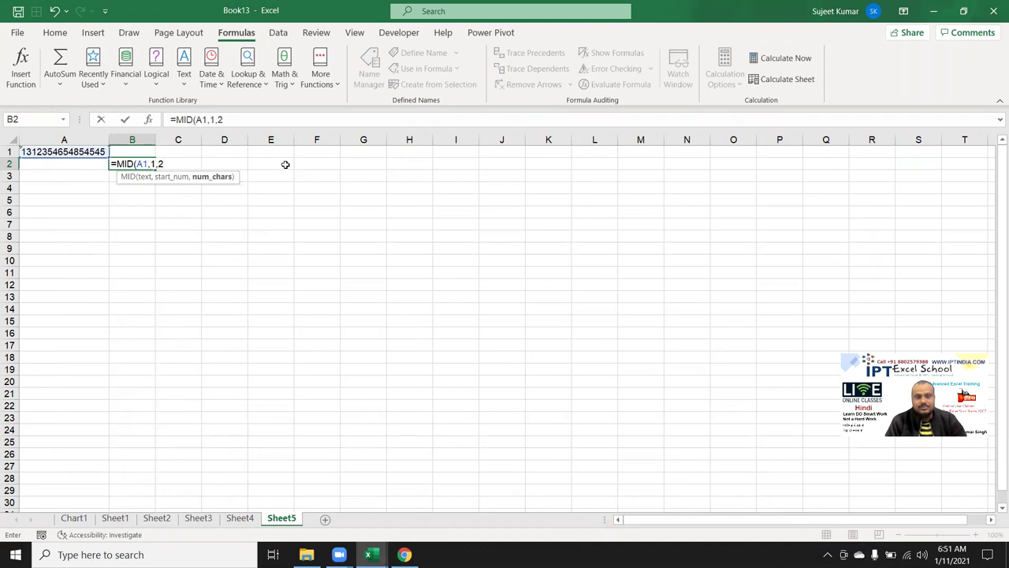
key("Return")
key("Up")
Step: Enter =MID(A1,3,2) in C2 to extract the second pair, 12
key("Right")
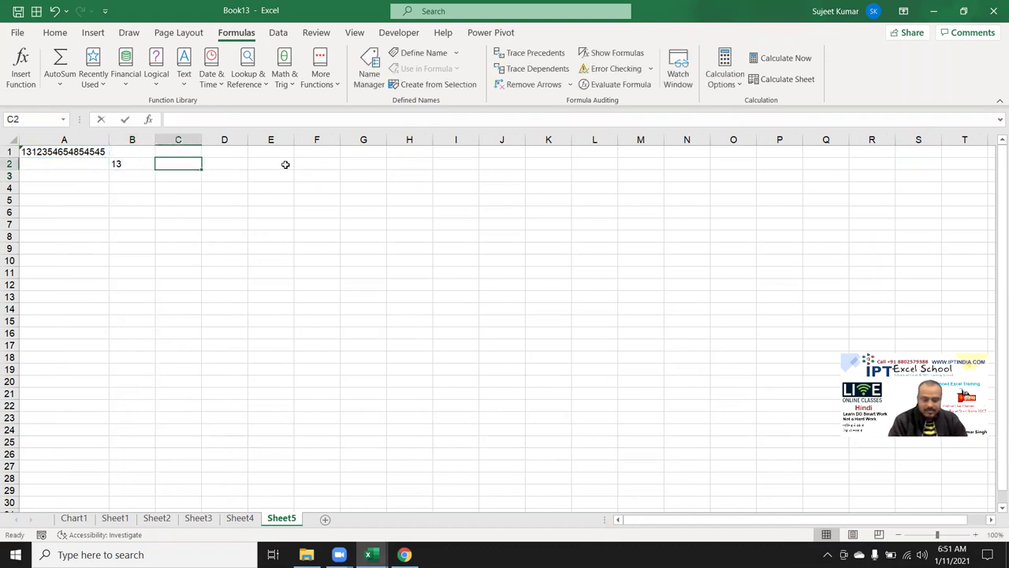
type("=mid")
key("Tab")
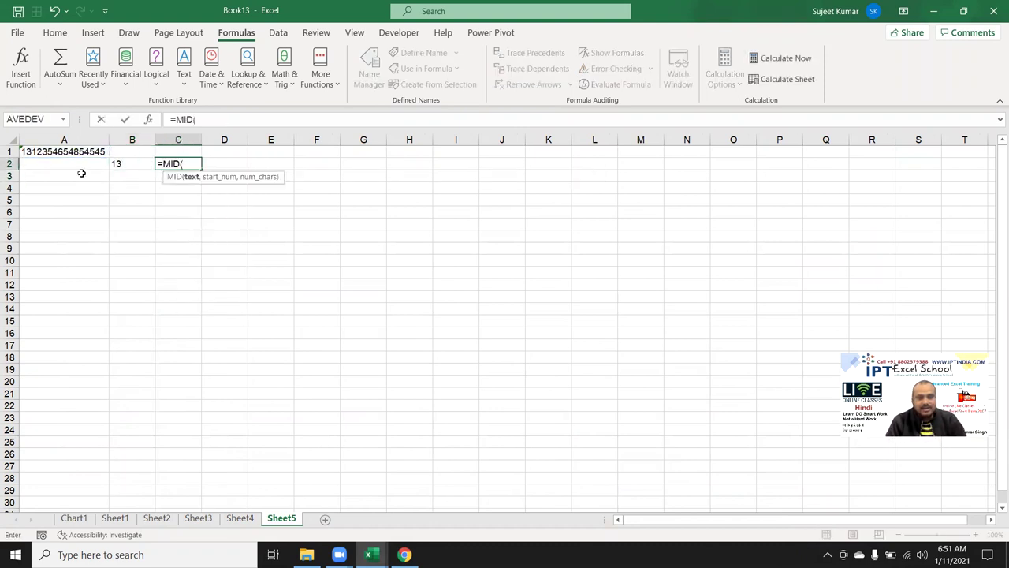
left_click(78, 149)
type(",")
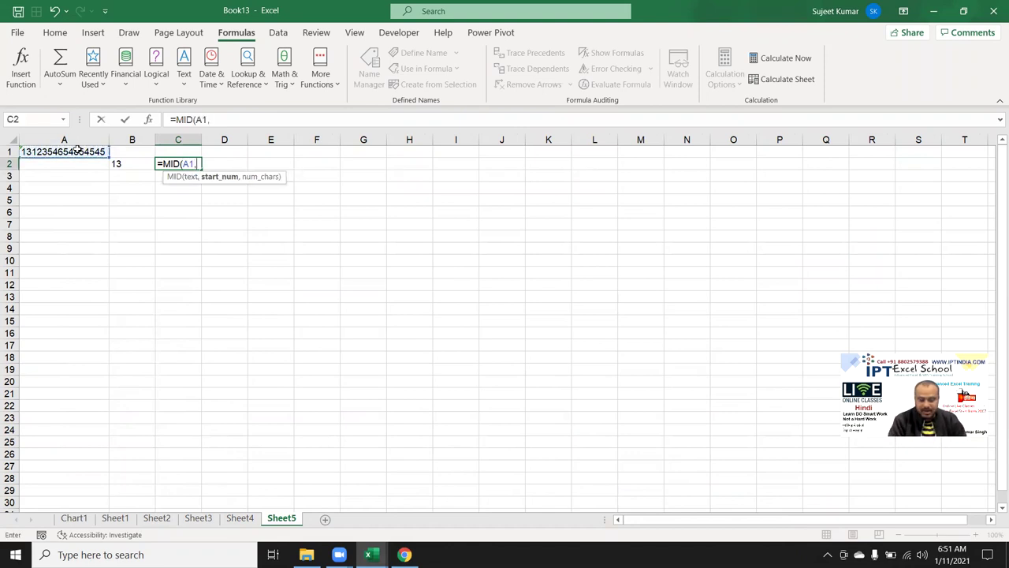
type("3,2")
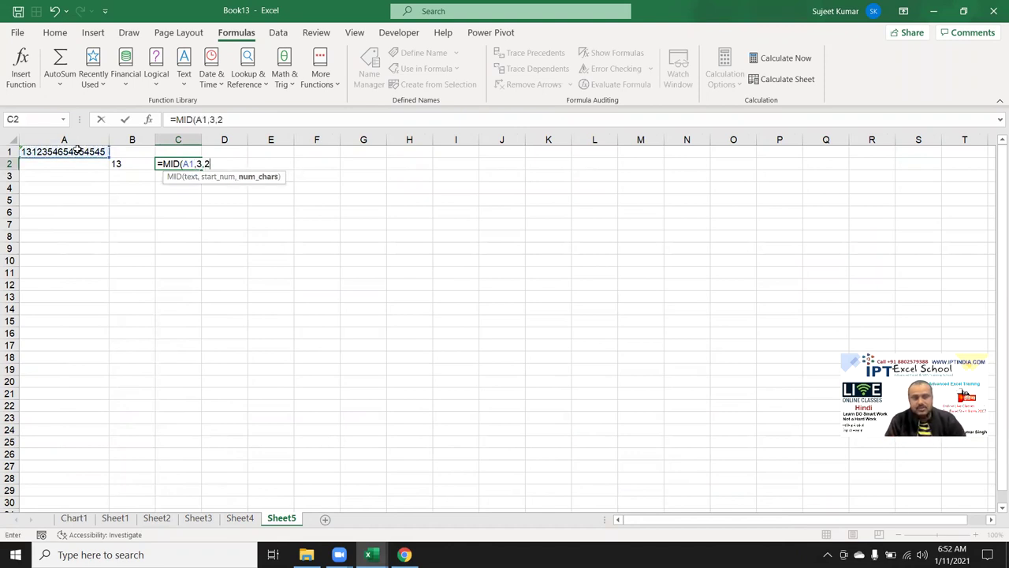
key("Return")
key("Up")
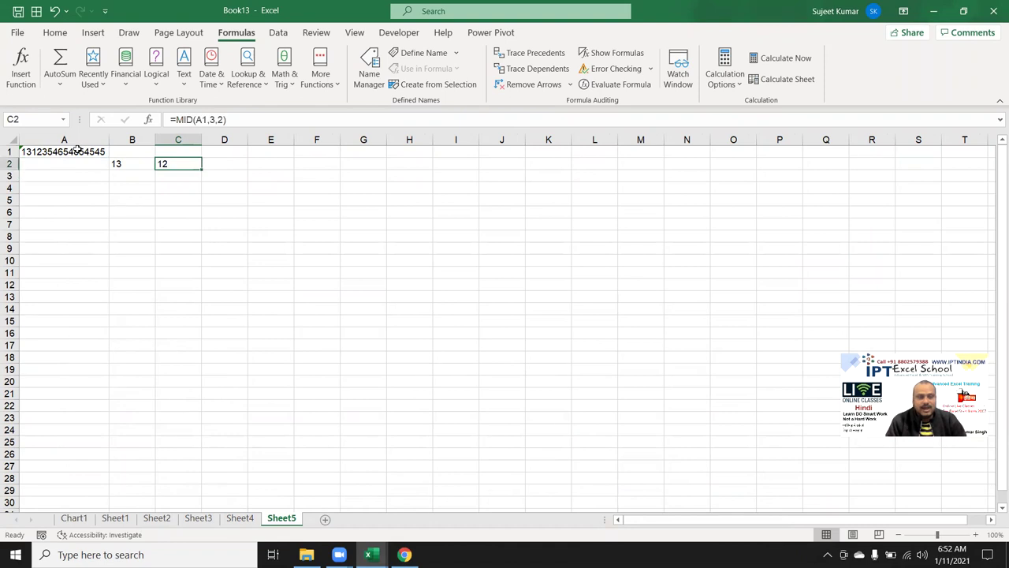
key("Right")
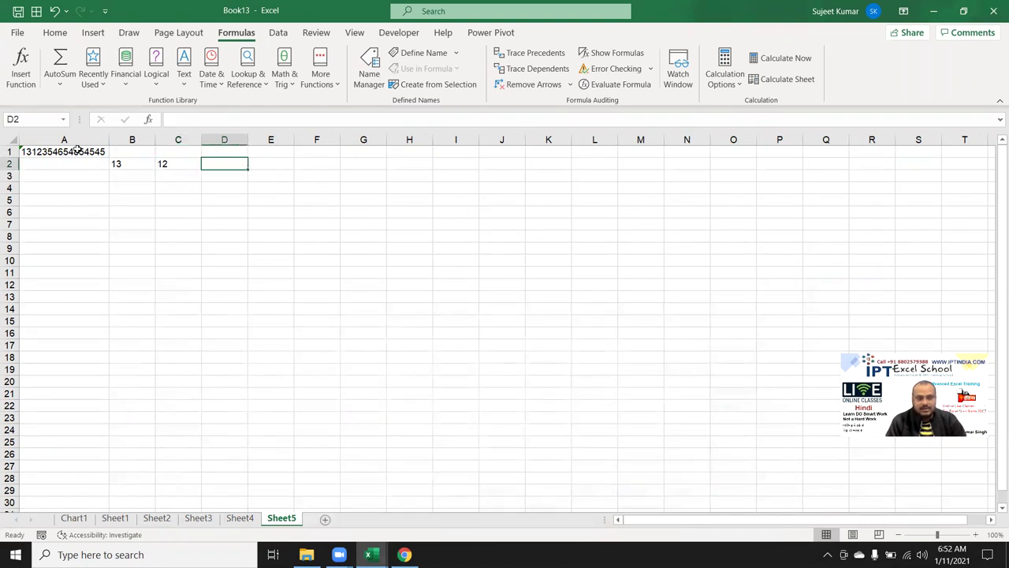
Step: Copy the long number from the WhatsApp message and return to Excel
key("alt+Tab")
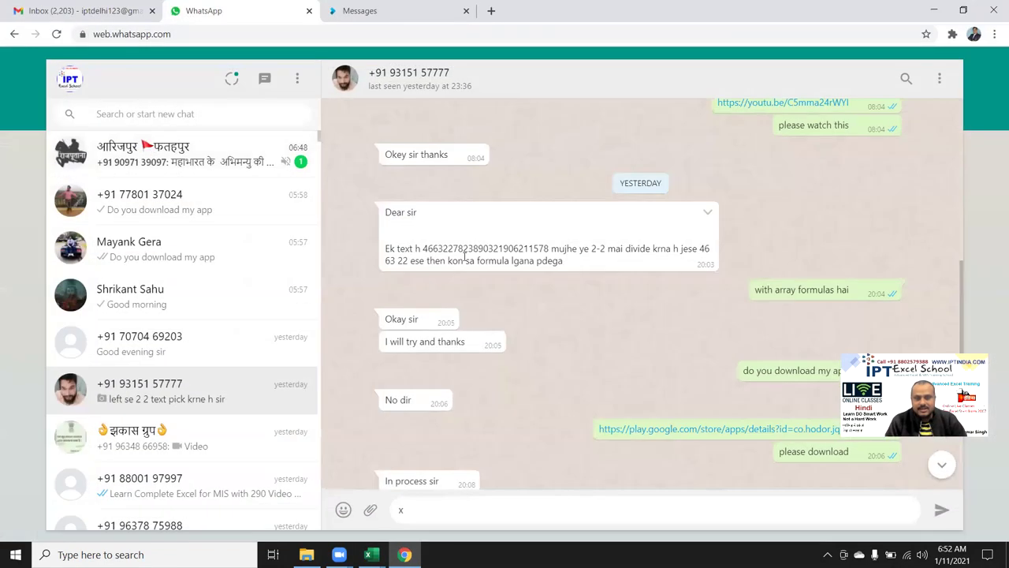
double_click(465, 248)
key("alt+Tab")
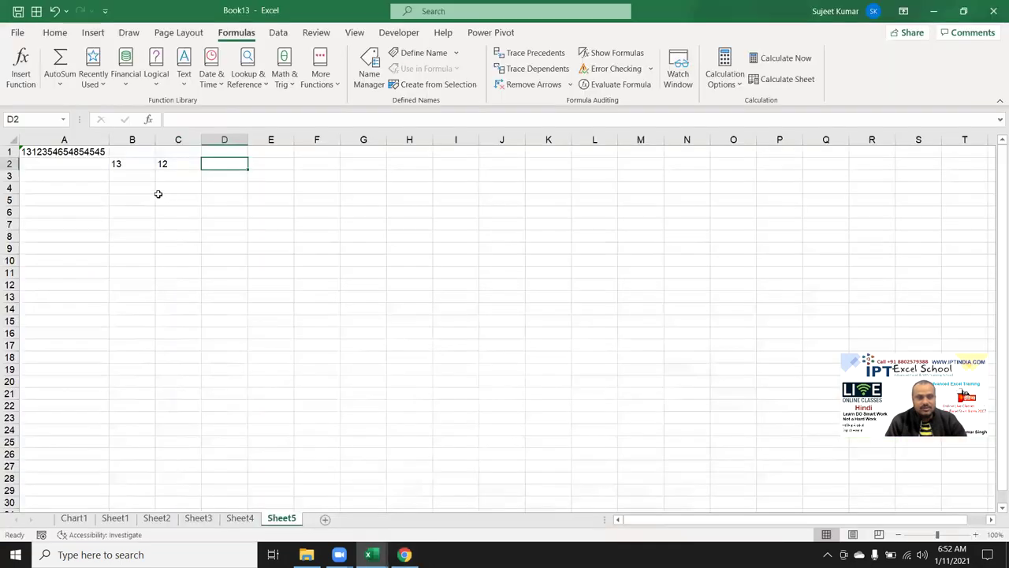
left_click(64, 153)
double_click(268, 120)
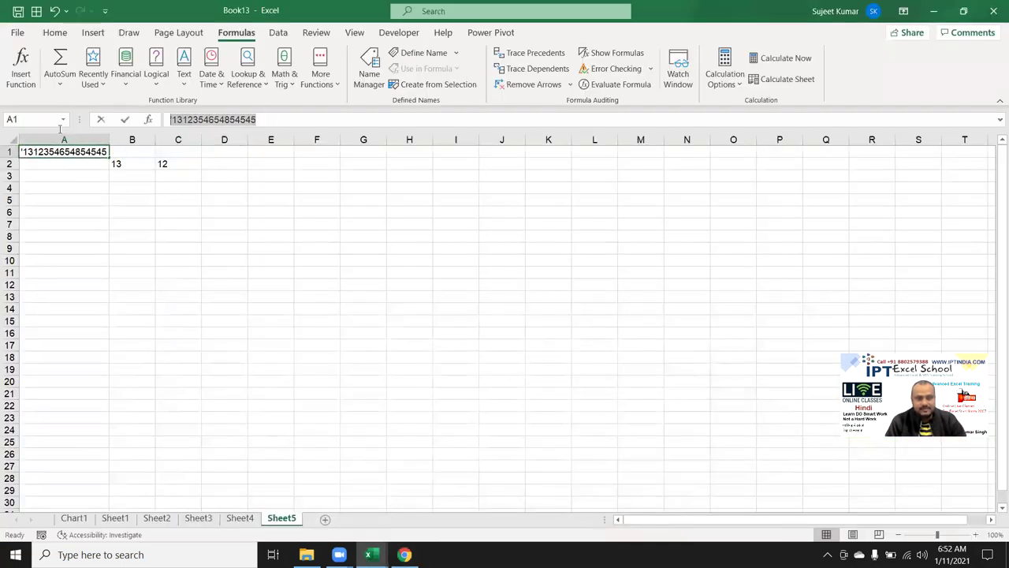
key("ctrl+v")
key("Return")
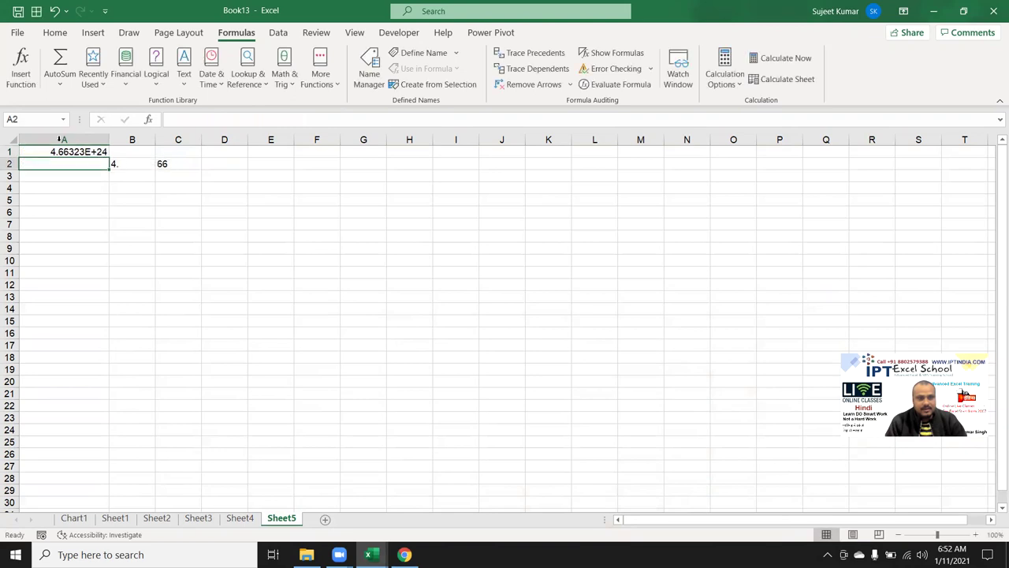
left_click(73, 152)
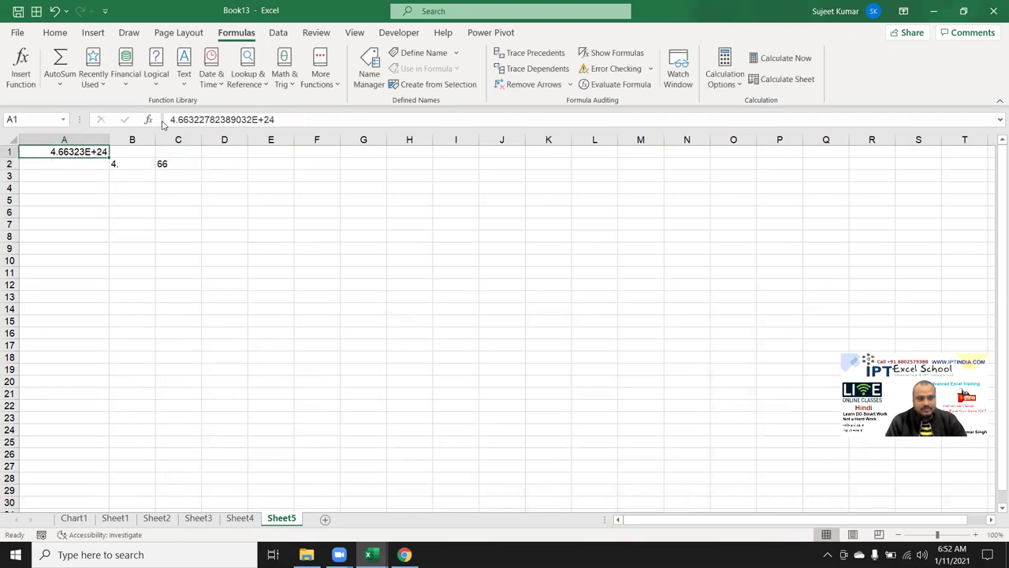
left_click_drag(171, 119, 498, 108)
type("'")
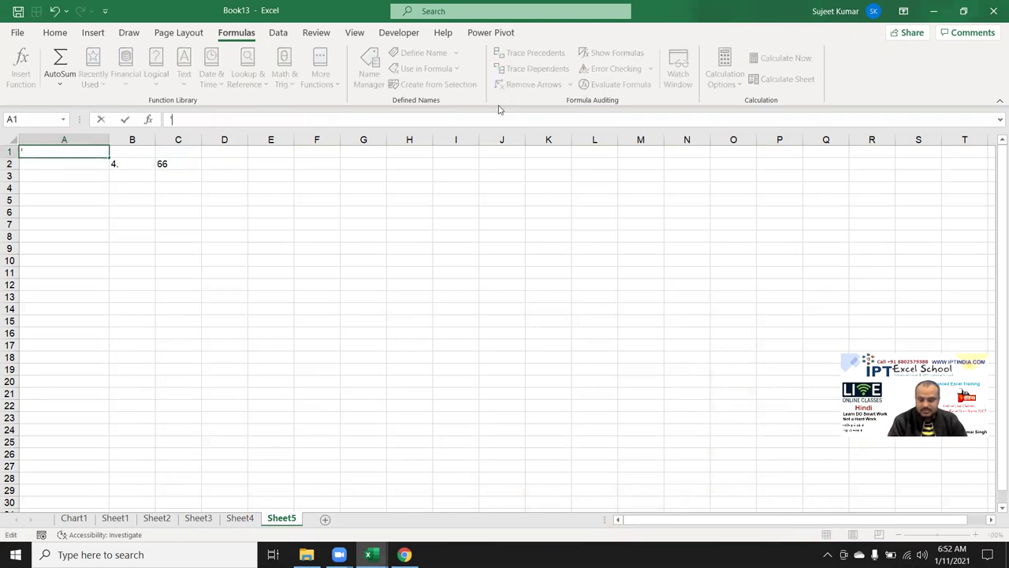
key("ctrl+v")
key("Return")
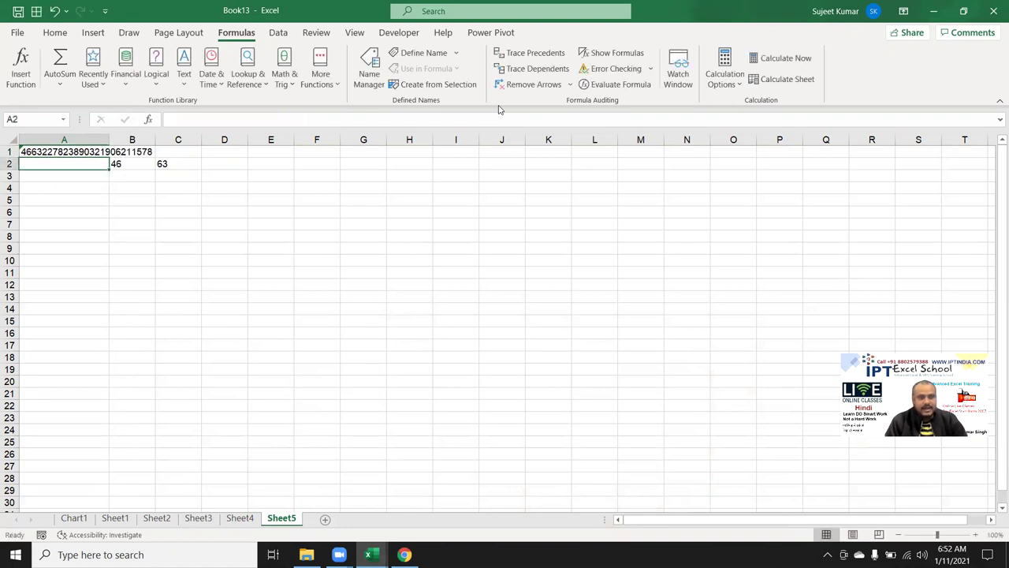
left_click(164, 164)
Step: Enter =MID(A1,5,2) in D2 to extract the pair 22
left_click(213, 161)
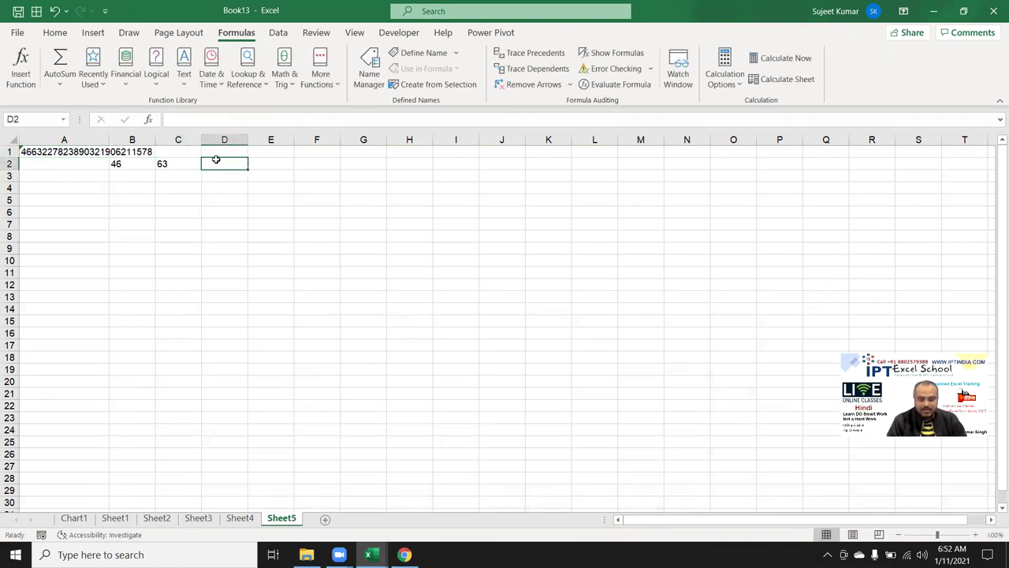
type("=mid(")
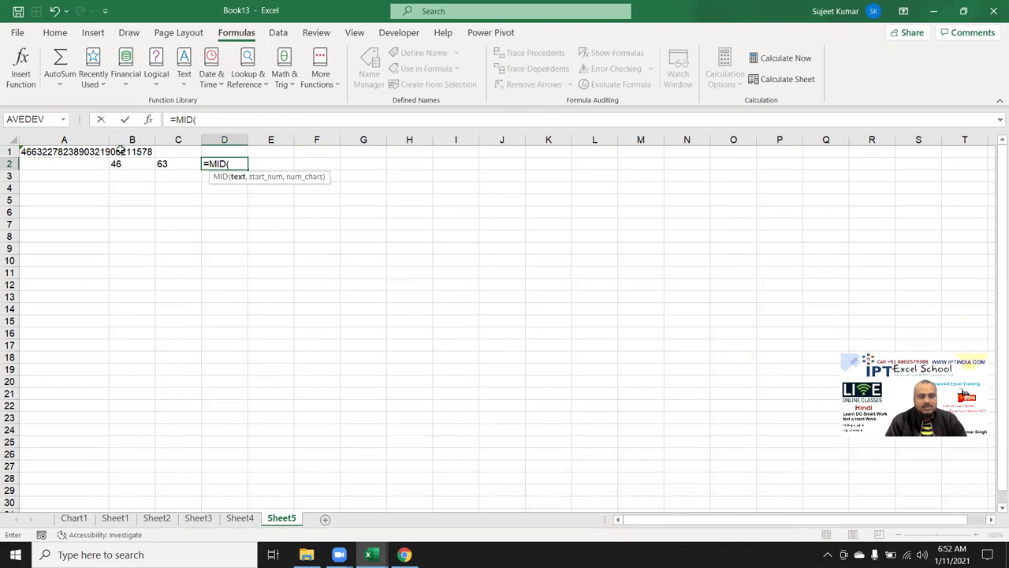
left_click(65, 152)
type(",5,2")
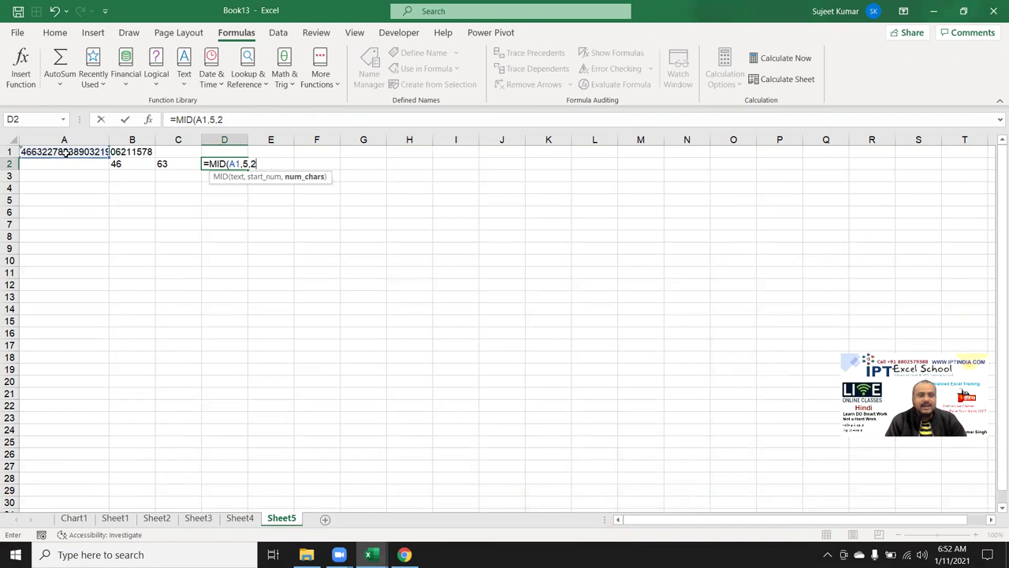
key("Return")
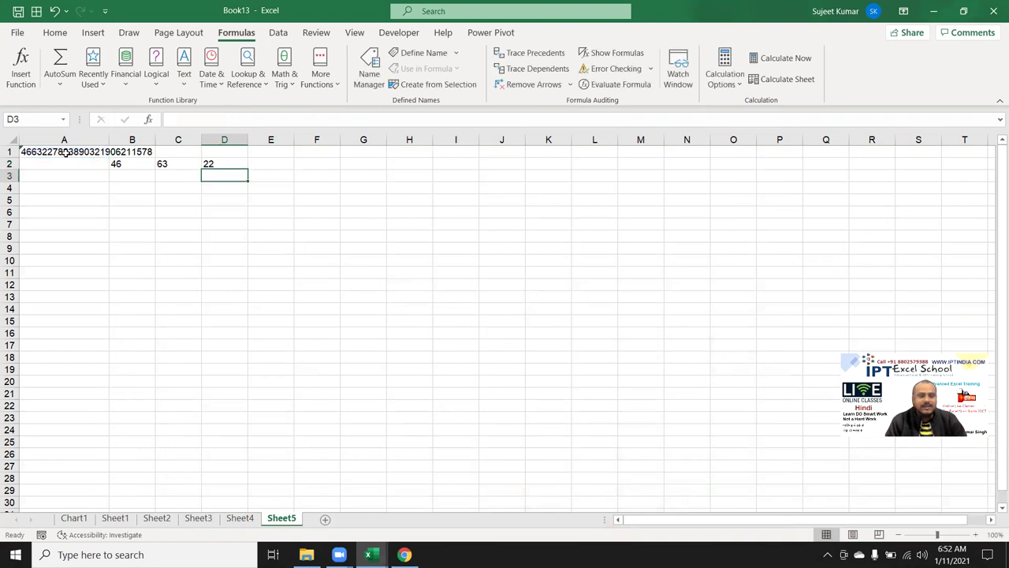
key("Up")
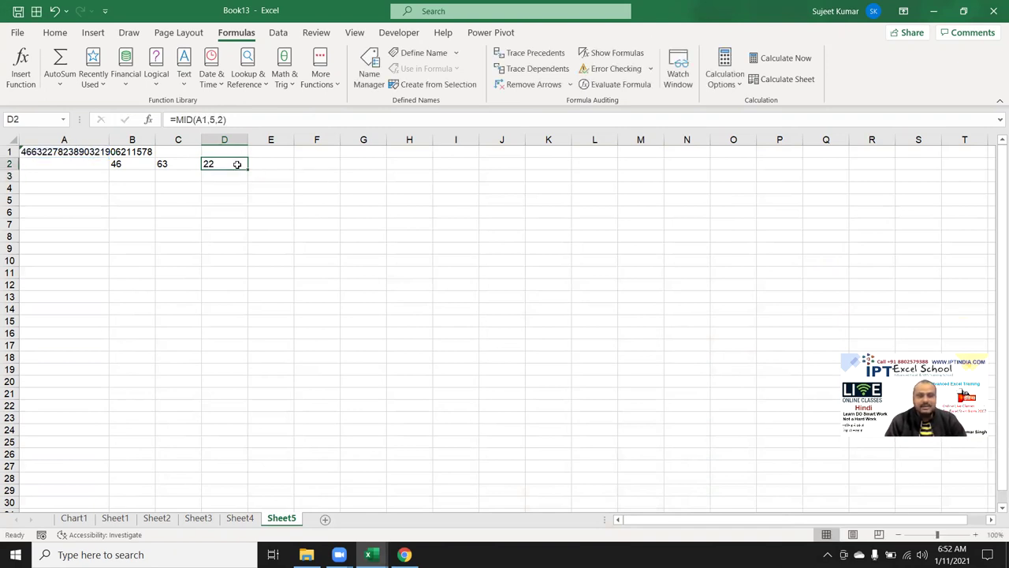
Step: Enter =MID(A1,7,2) in E2 to extract the pair 78
left_click(254, 166)
type("=mid")
key("Tab")
left_click(52, 154)
type(",2")
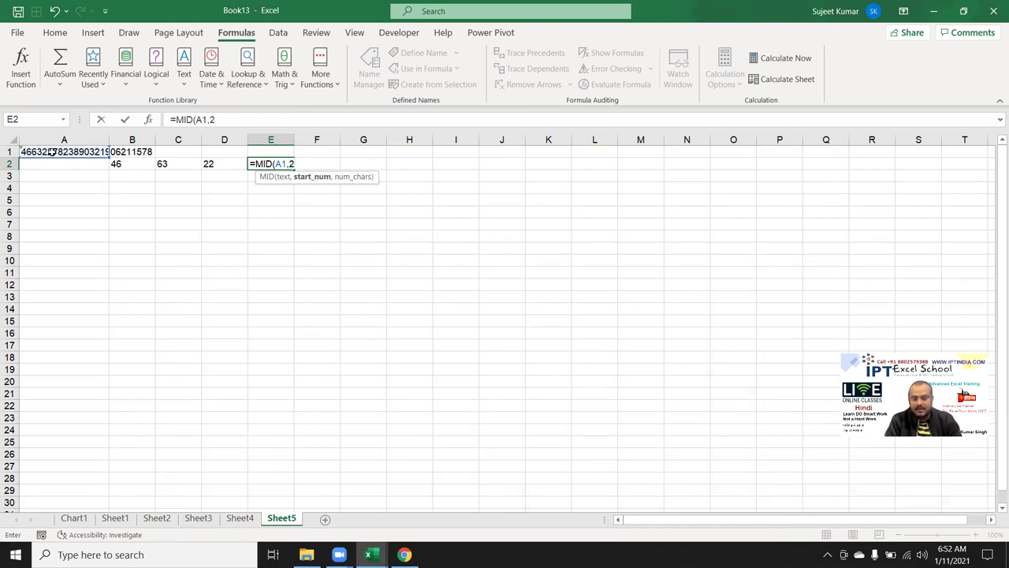
type("7,2")
key("Return")
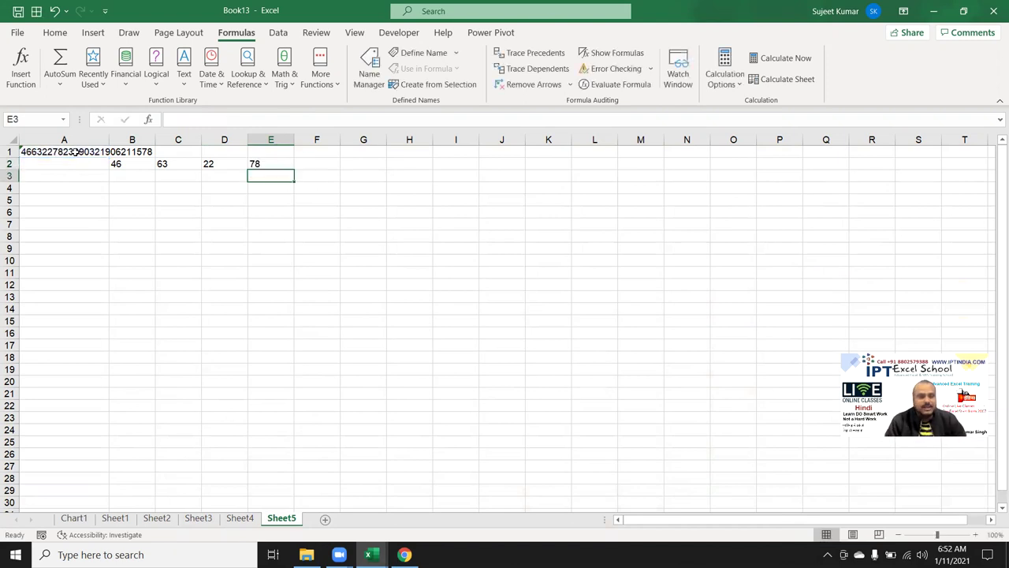
Step: Enter =LEN(A1) in A2 so it shows the string length 26
left_click(73, 164)
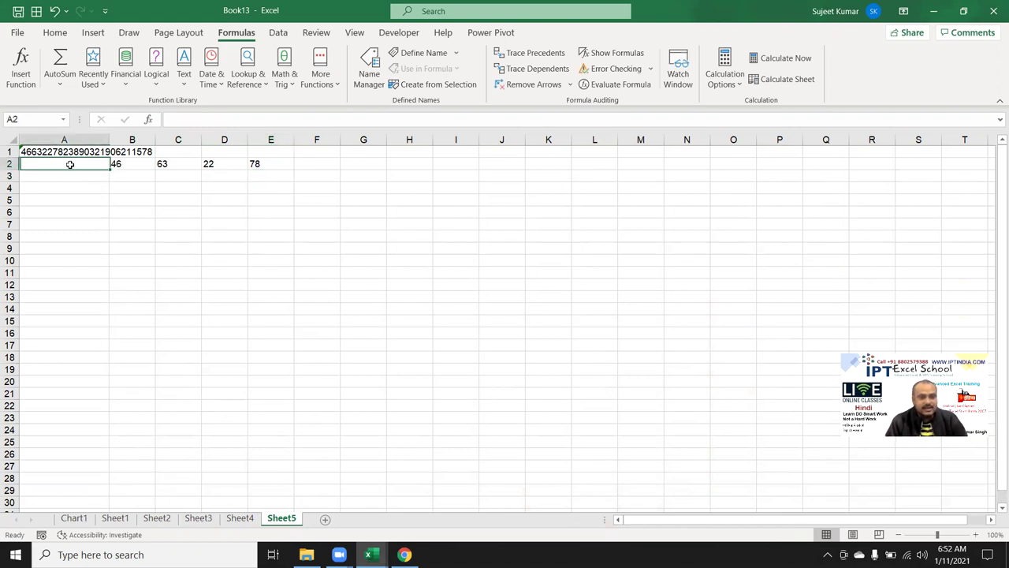
type("=le")
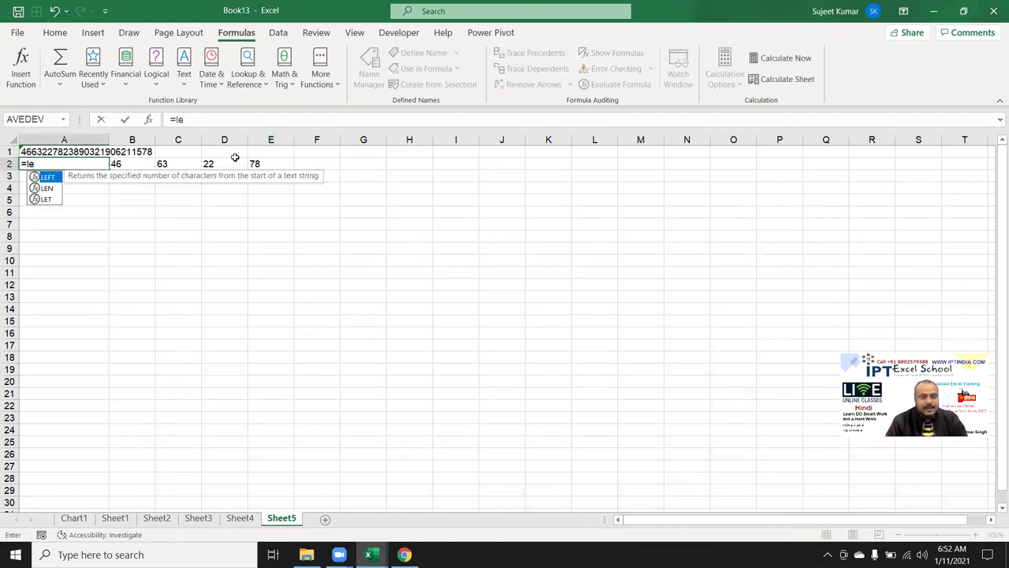
key("Down")
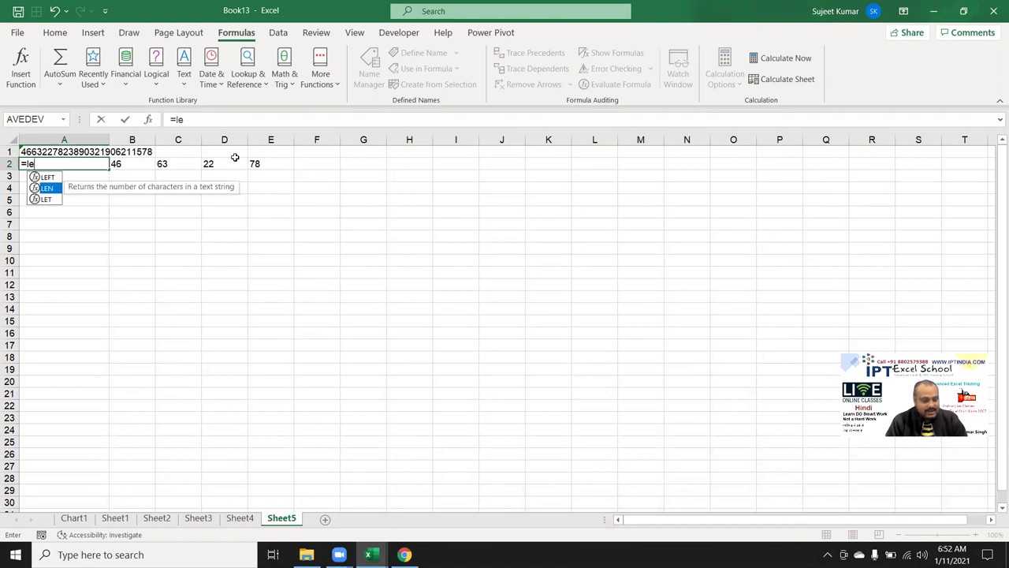
key("Tab")
key("Up")
key("Return")
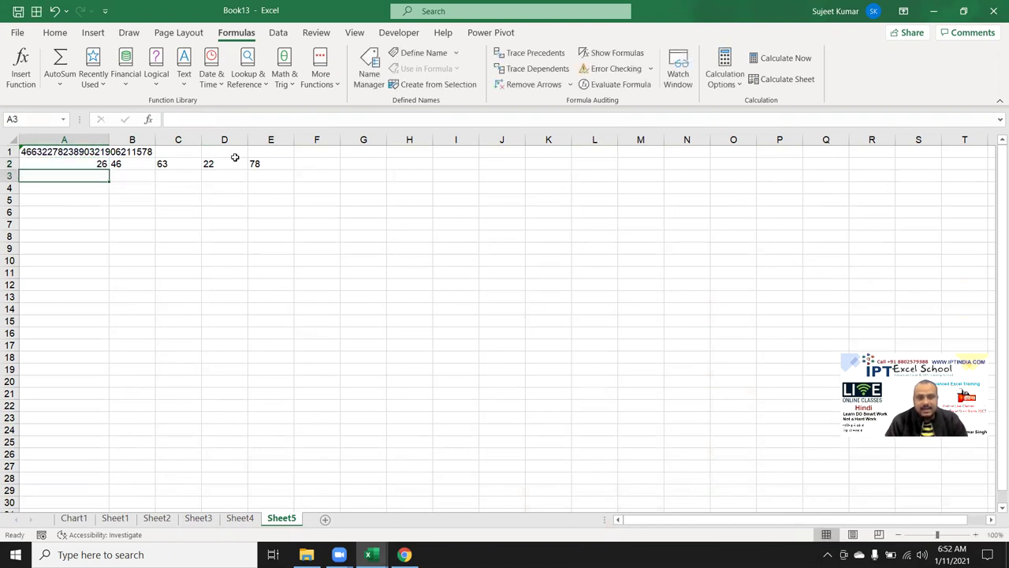
left_click(64, 161)
Step: Select B3:R3 and start typing a =MID( formula for the output row
left_click(120, 176)
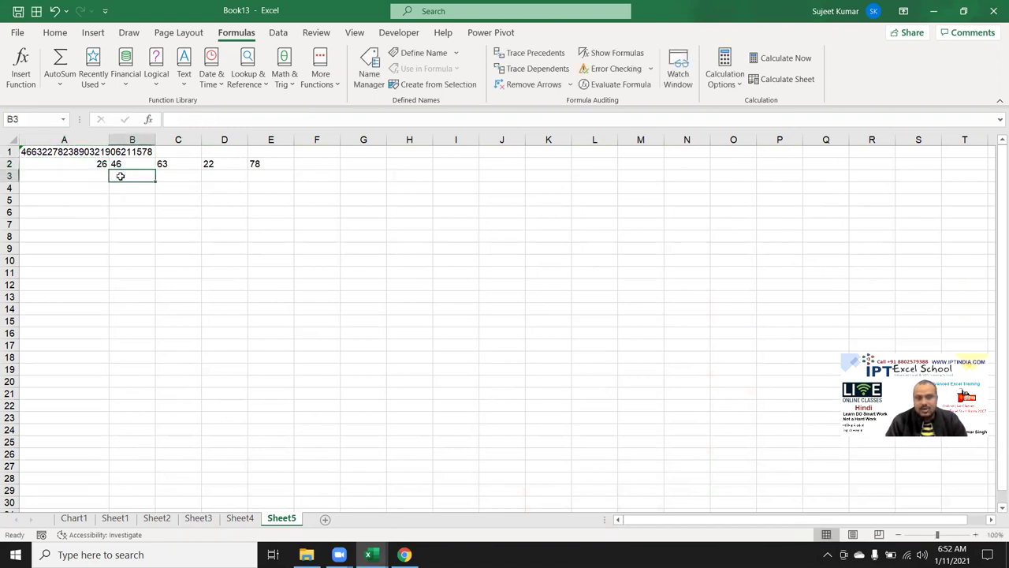
left_click_drag(156, 179, 553, 175)
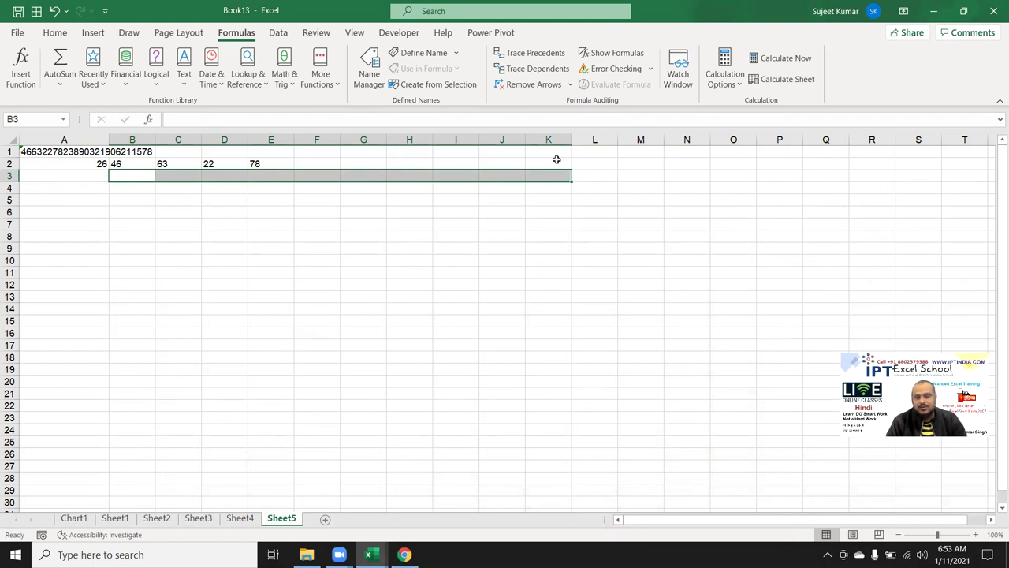
key("shift+Right")
key("shift+Right")
key("shift+Right")
key("shift+Right")
key("shift+Right")
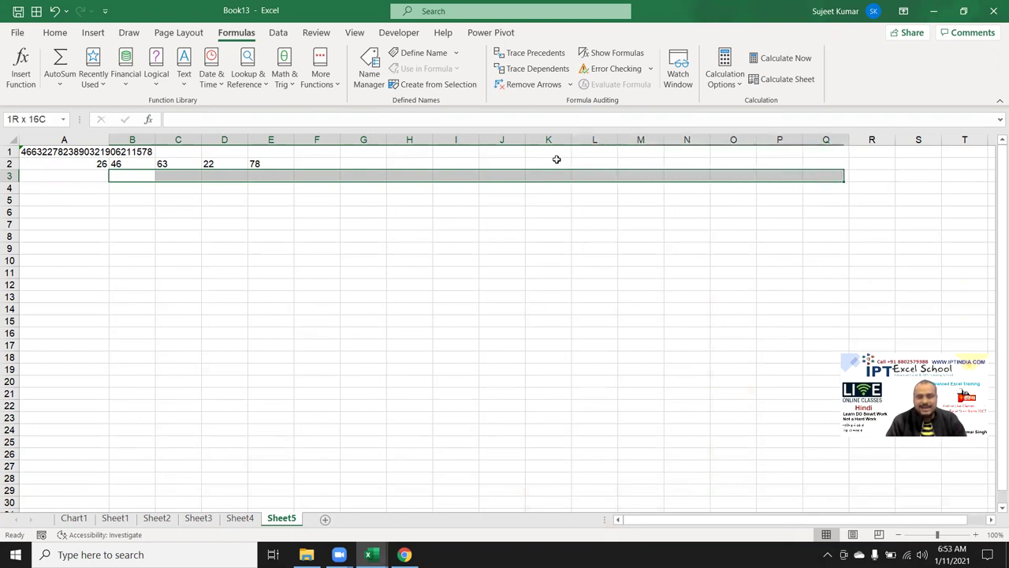
key("shift+Right")
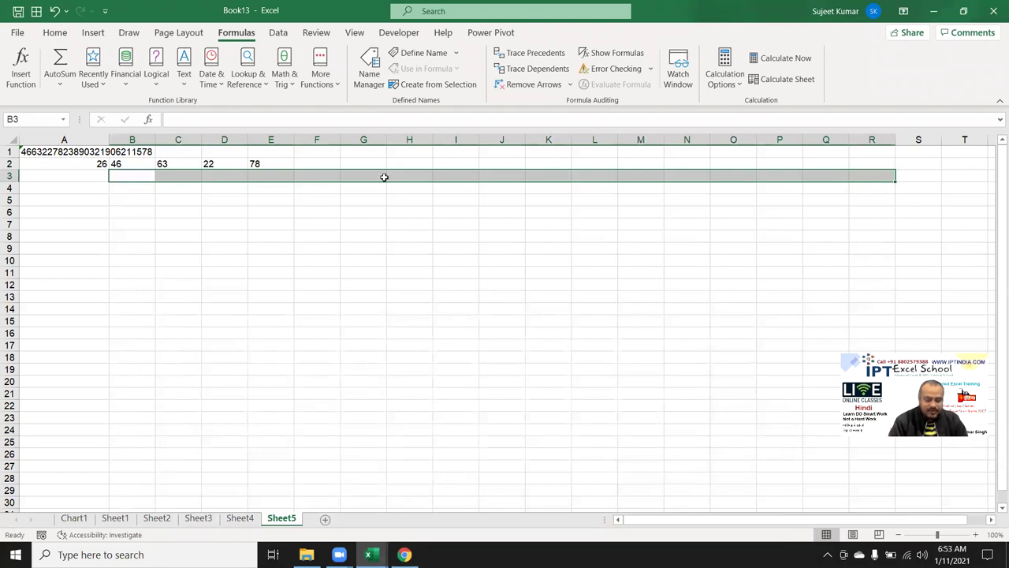
type("=MID(")
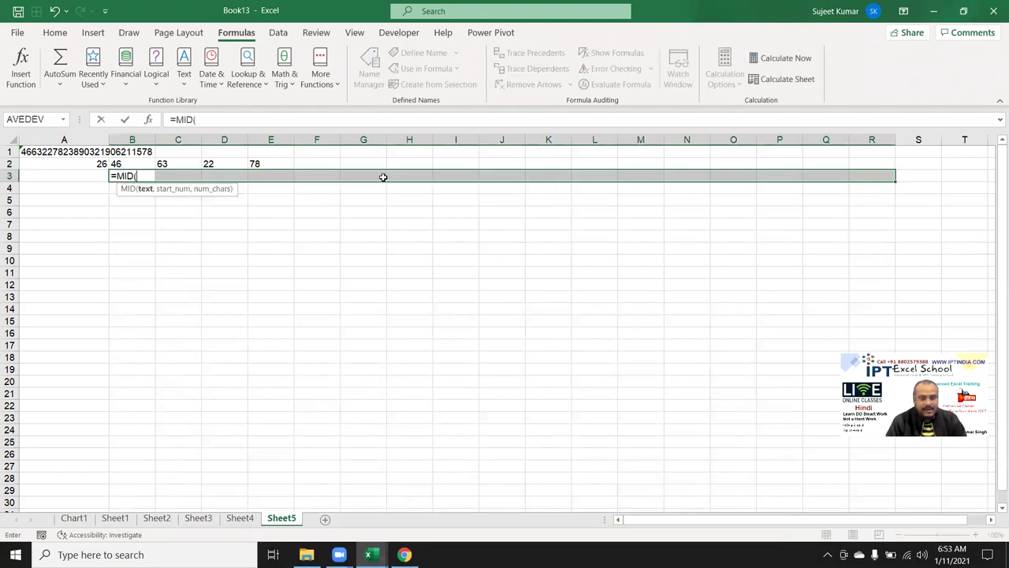
Step: Complete =MID(A1,{1,3,…,25},2) as an array formula across B3:R3, showing pairs 46 through 8
left_click(61, 154)
type(",{")
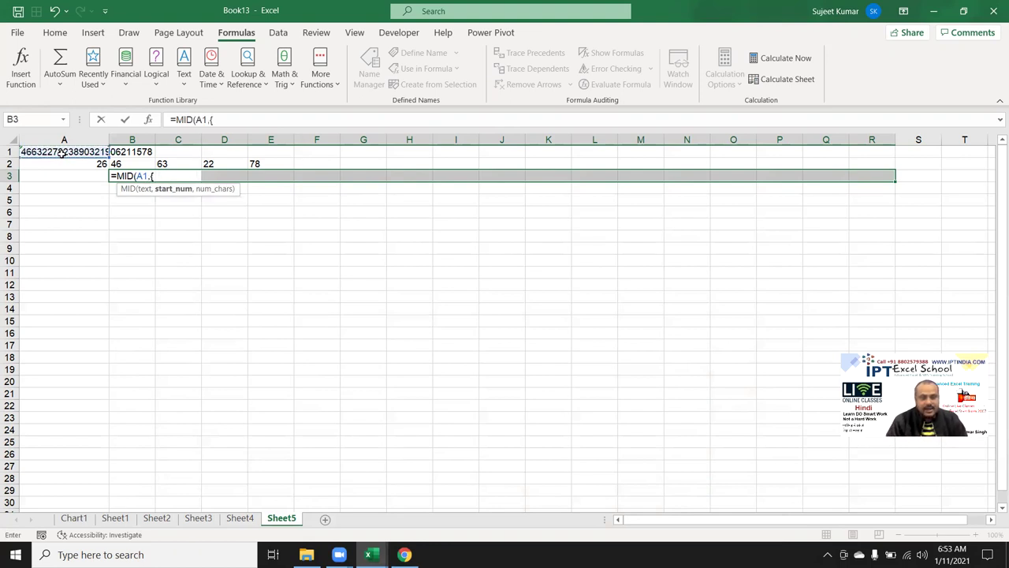
type("1,")
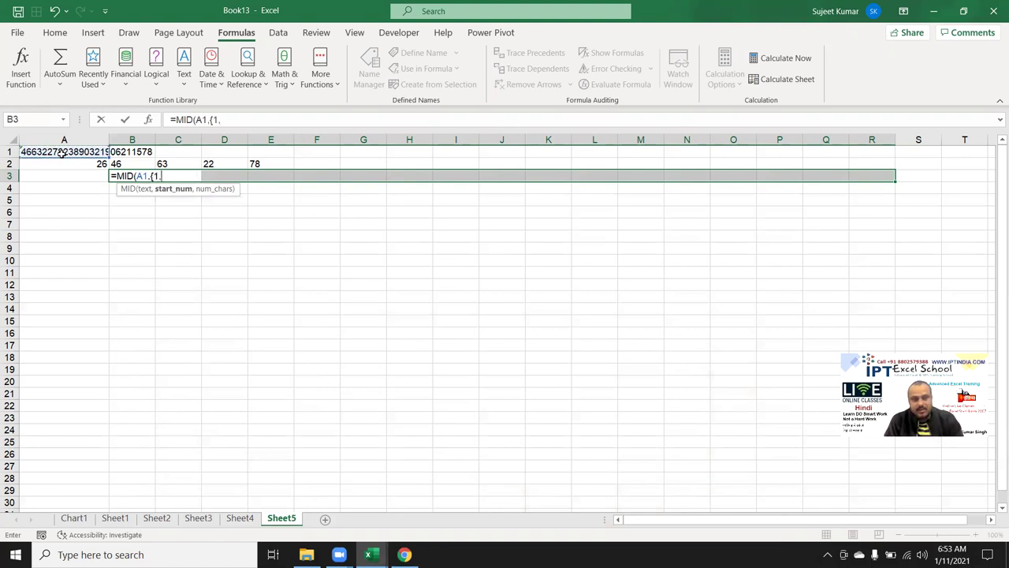
type("3,5,7,9,")
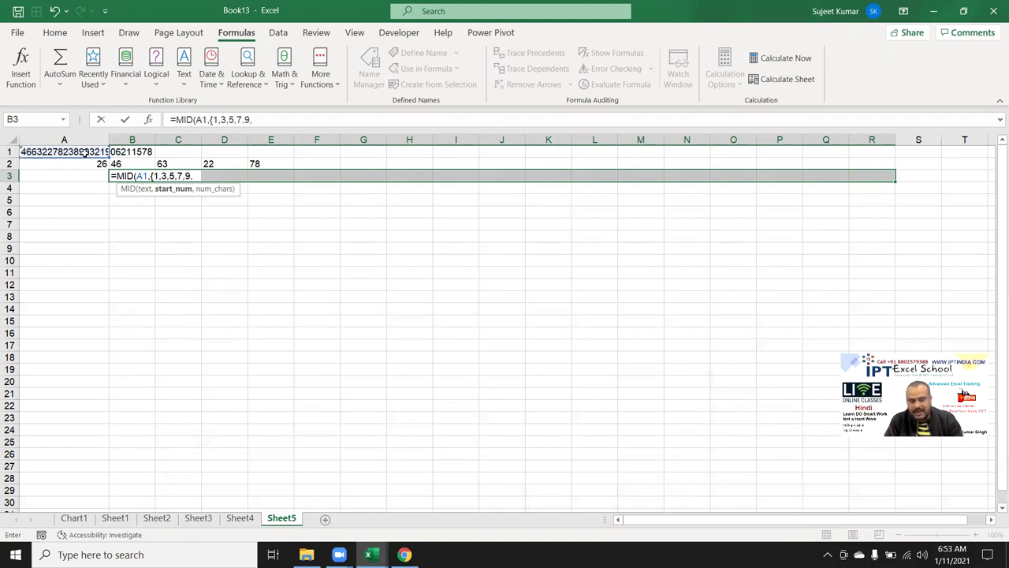
type("11,13,15")
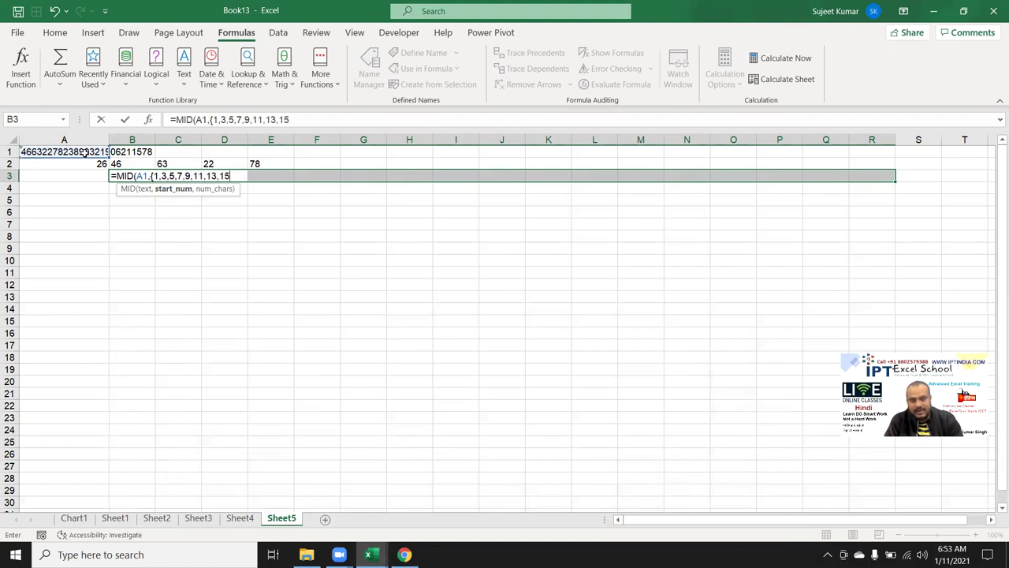
type(",17,19,21,")
type("13,")
key("BackSpace")
key("BackSpace")
key("BackSpace")
type("23,")
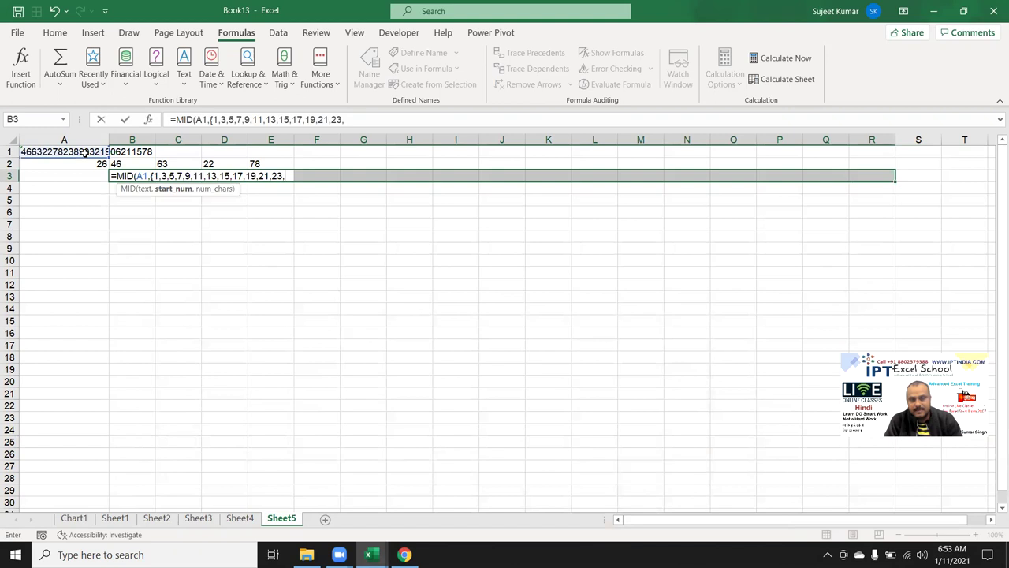
type("2")
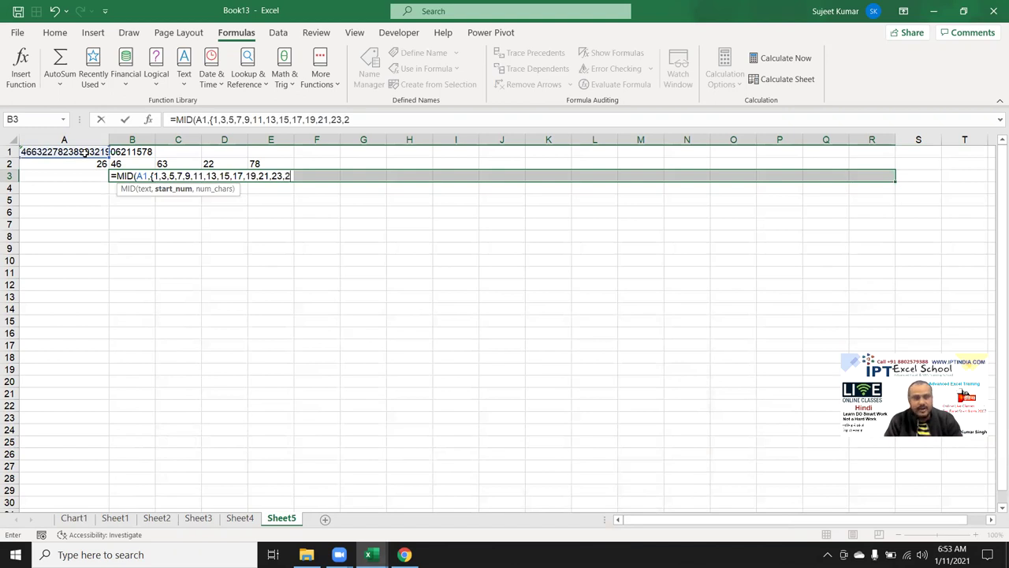
type("5},")
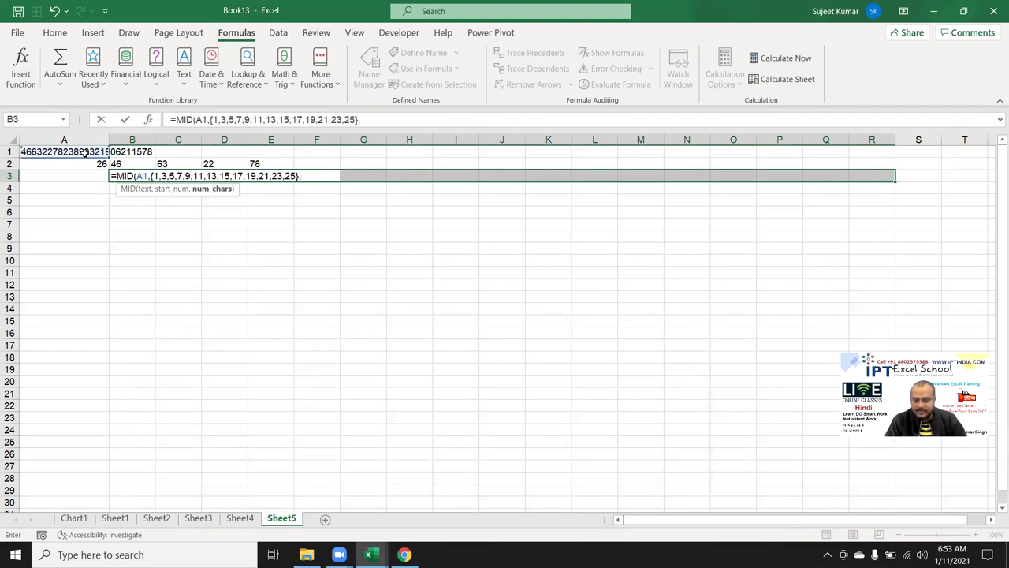
type("2")
type(",0")
key("BackSpace")
key("BackSpace")
type(")")
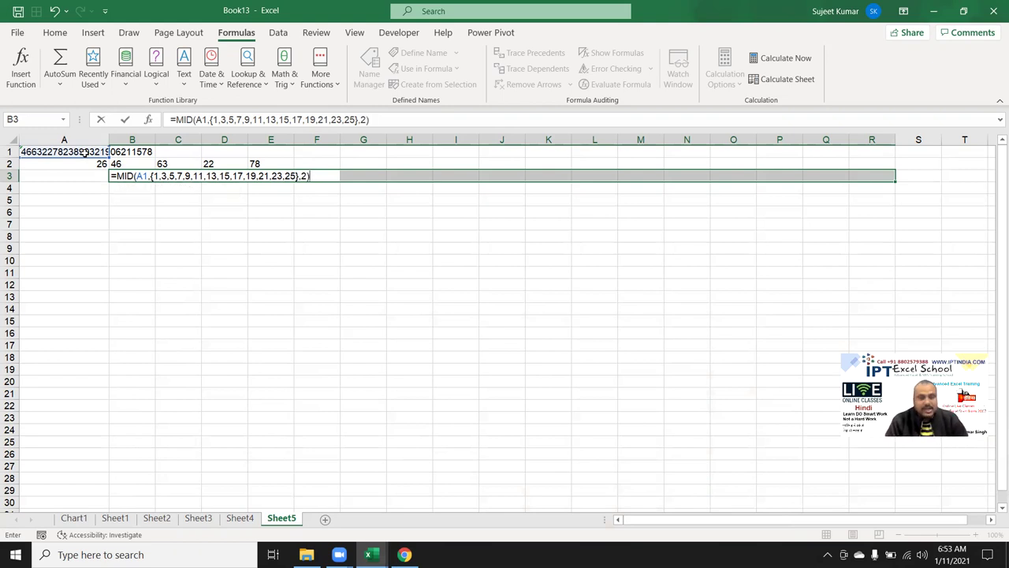
key("ctrl+shift+Return")
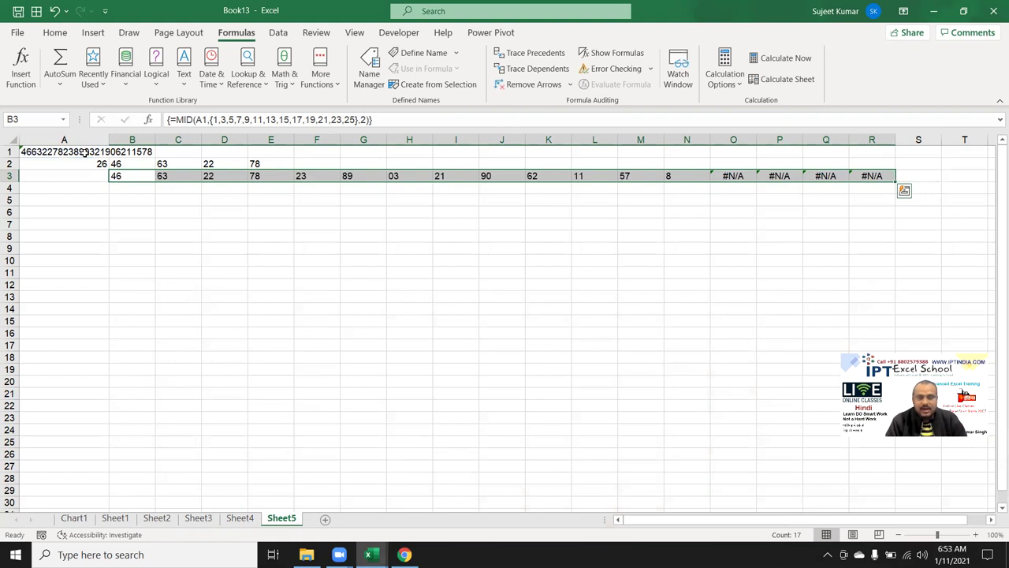
key("Right")
key("Right")
key("Right")
key("Right")
key("Right")
key("Right")
key("Right")
key("Right")
key("Right")
key("Right")
key("Right")
key("Right")
key("Right")
key("Left")
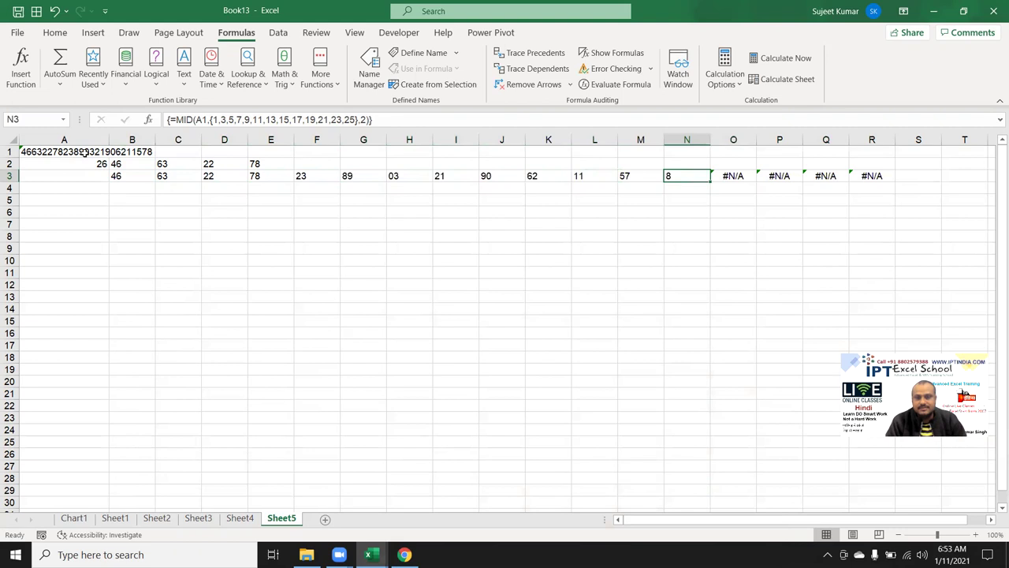
key("Left")
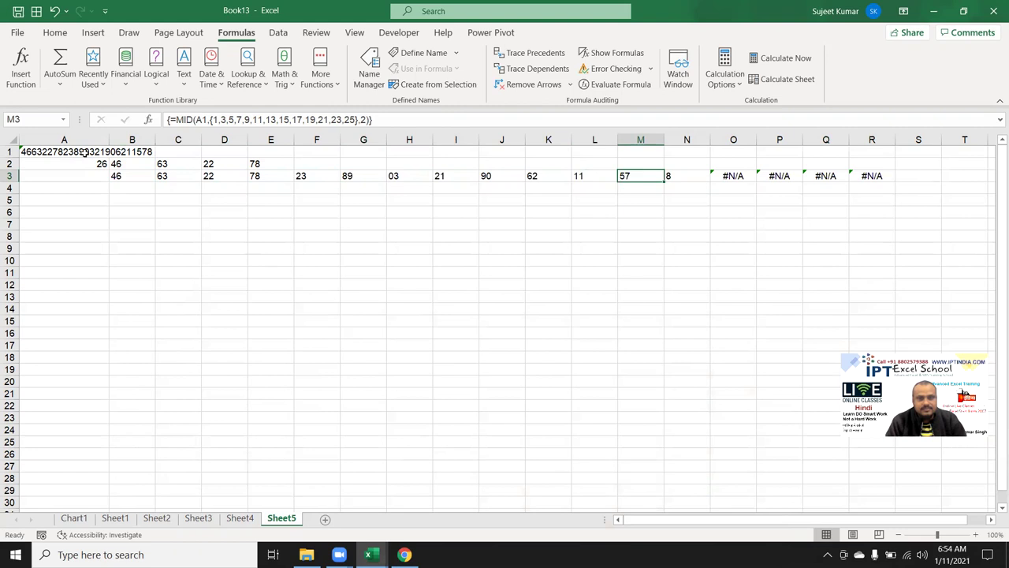
key("Right")
key("Left")
key("Left")
key("Left")
key("Left")
key("Left")
key("Left")
key("Left")
key("Left")
key("Left")
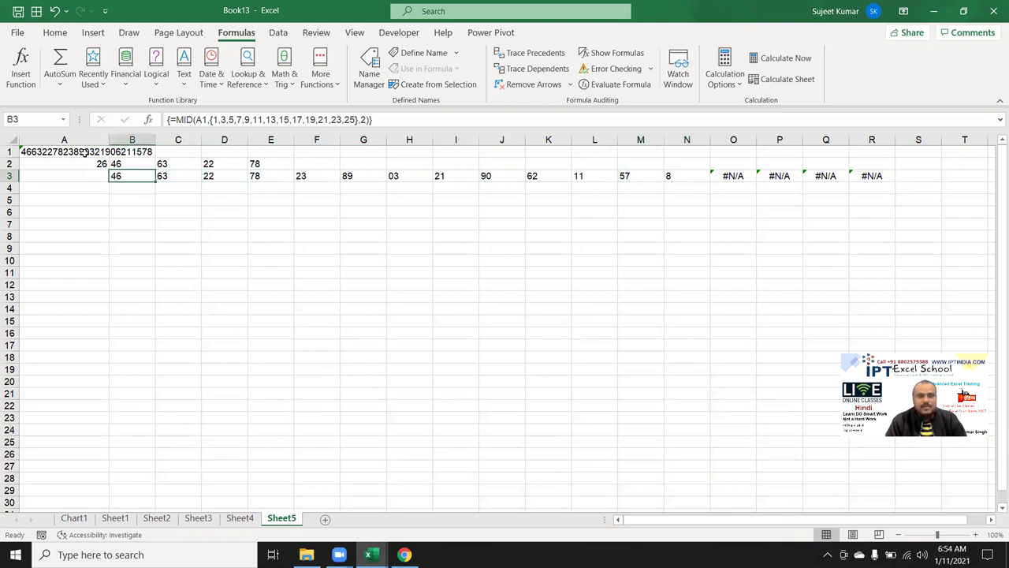
key("Left")
key("Up")
key("Up")
key("Down")
key("Down")
key("Down")
key("Up")
key("Down")
key("shift+Down")
key("shift+Down")
key("shift+Down")
key("shift+Down")
key("Right")
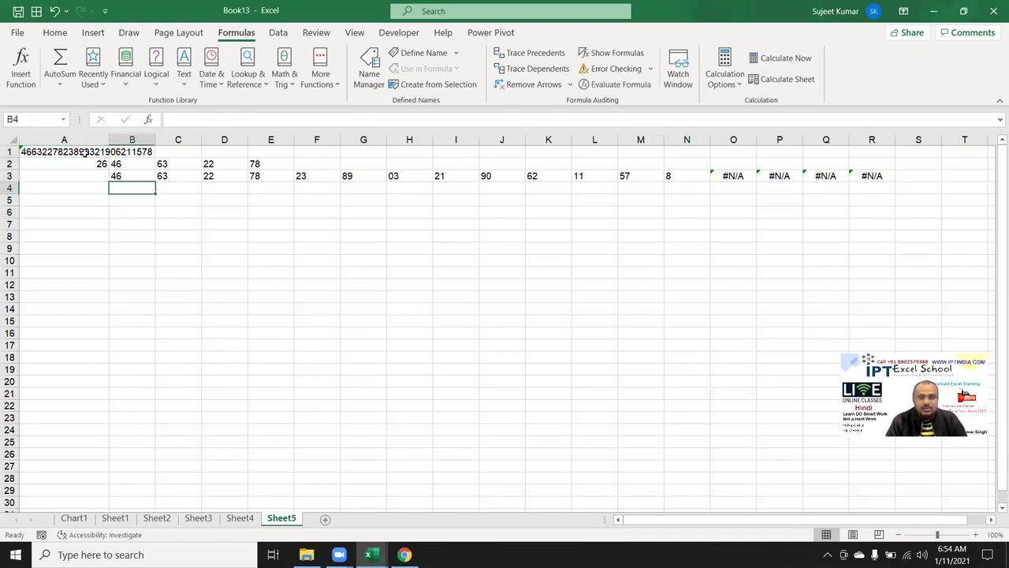
key("Up")
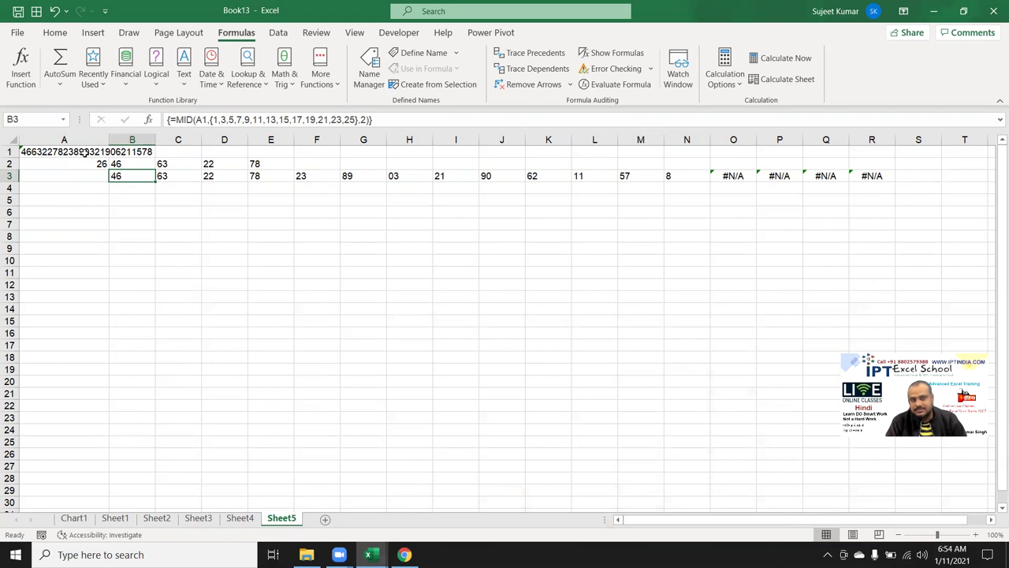
key("Down")
key("Down")
key("Up")
key("Up")
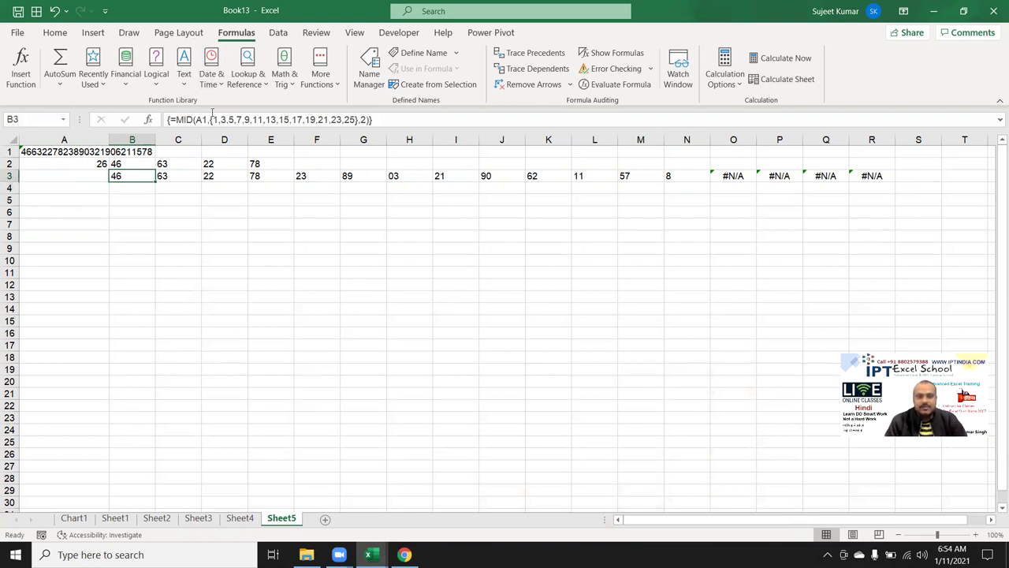
left_click(361, 119)
left_click_drag(358, 119, 210, 119)
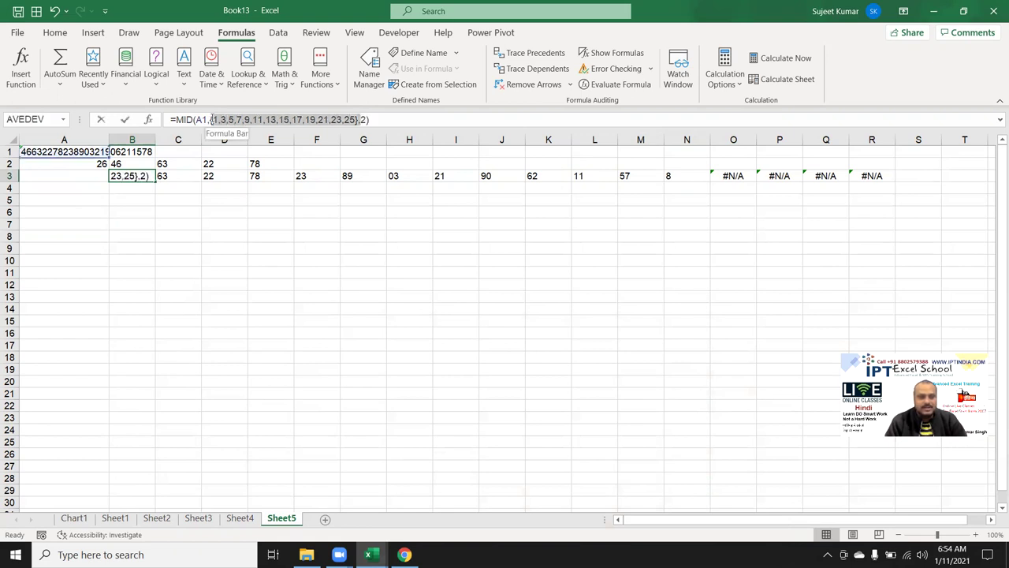
key("Escape")
Step: Enter =ROW(1:26) in A4 to list the numbers 1 to 26
left_click(71, 190)
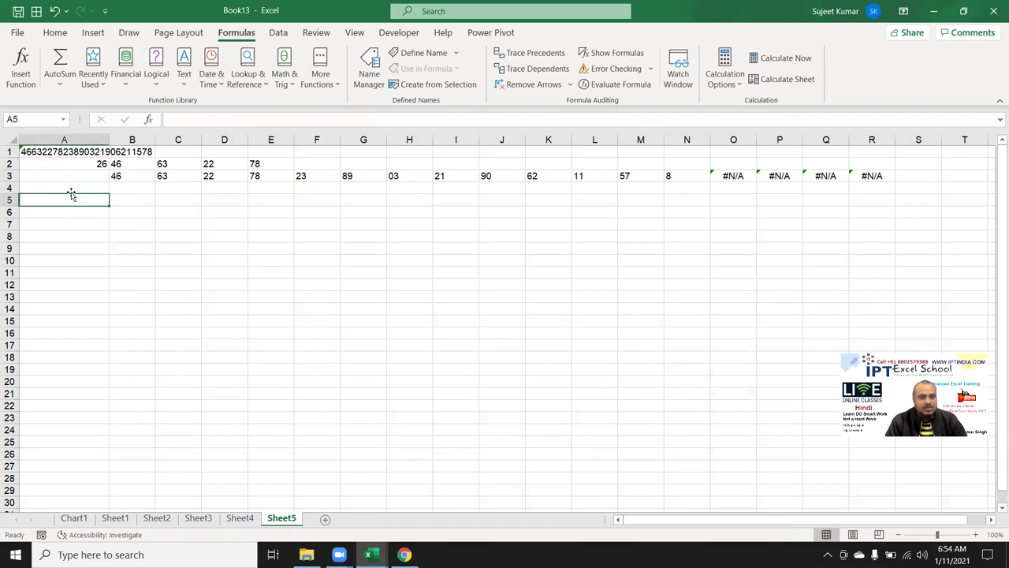
type("=")
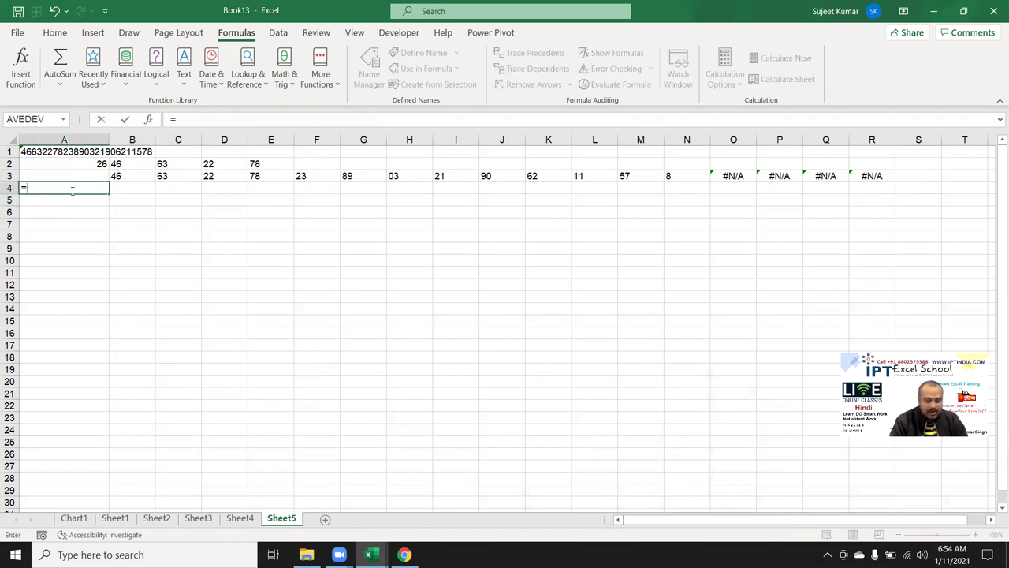
type("RO")
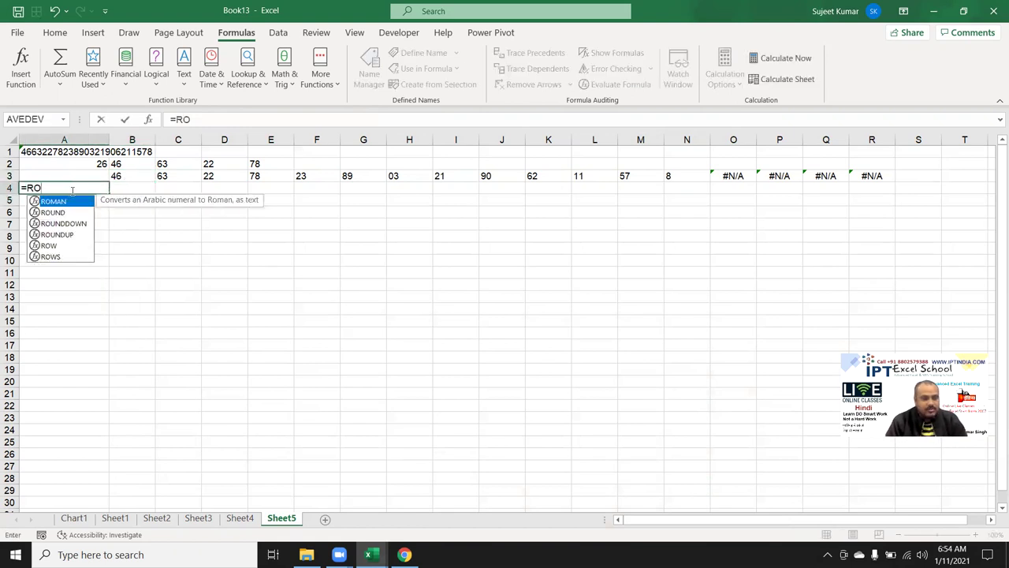
type("W")
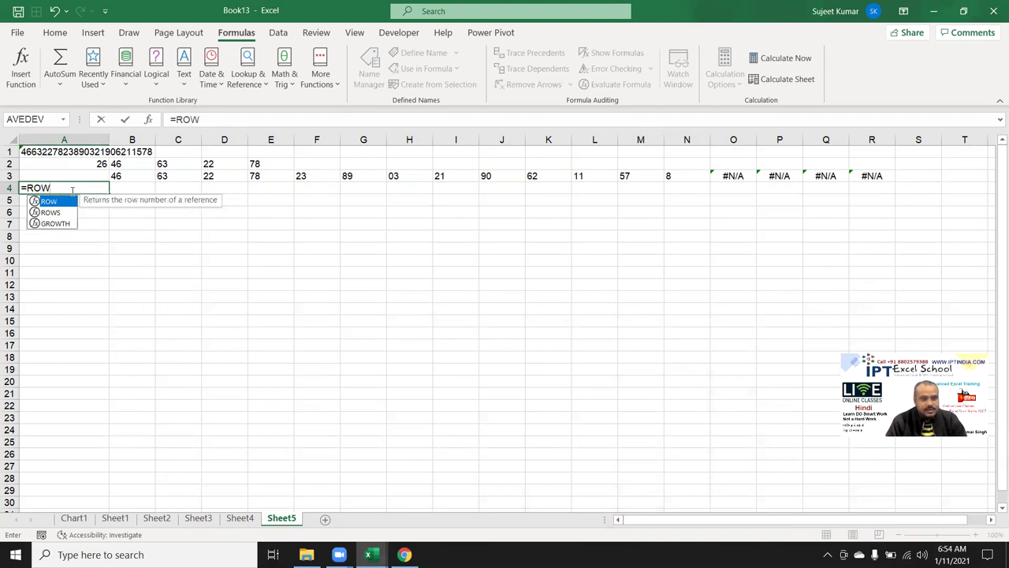
type("(1")
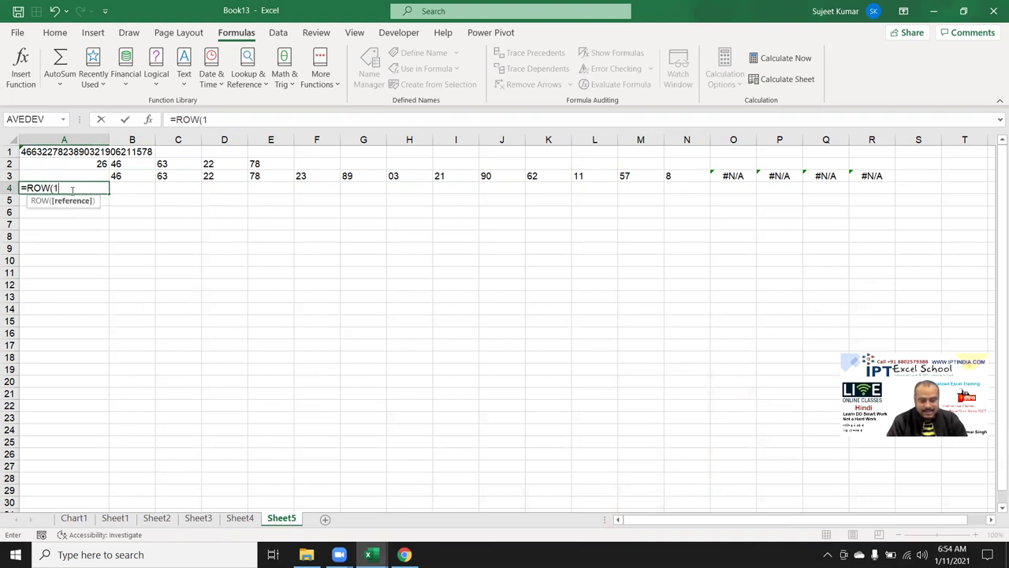
type(":")
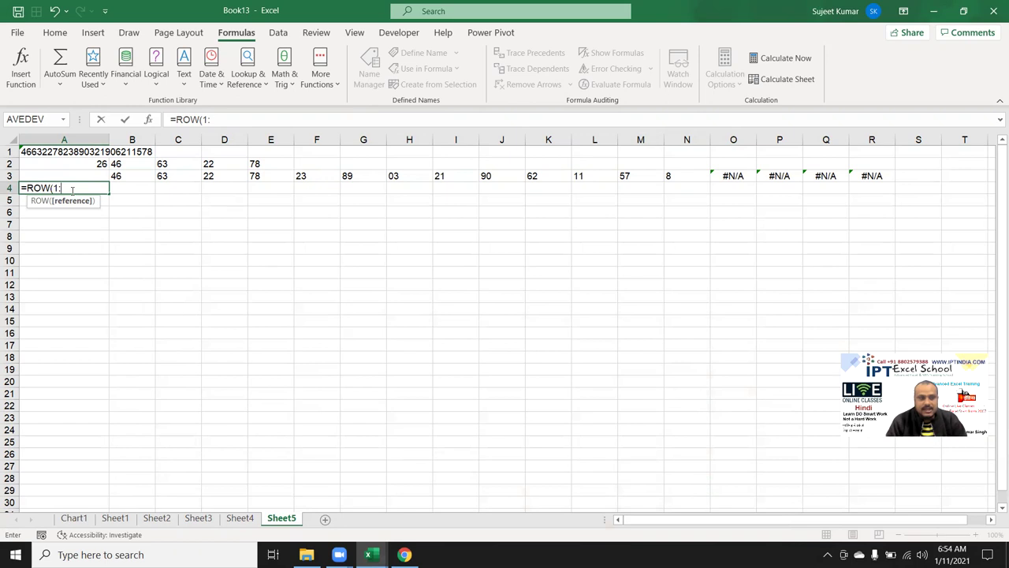
type("26")
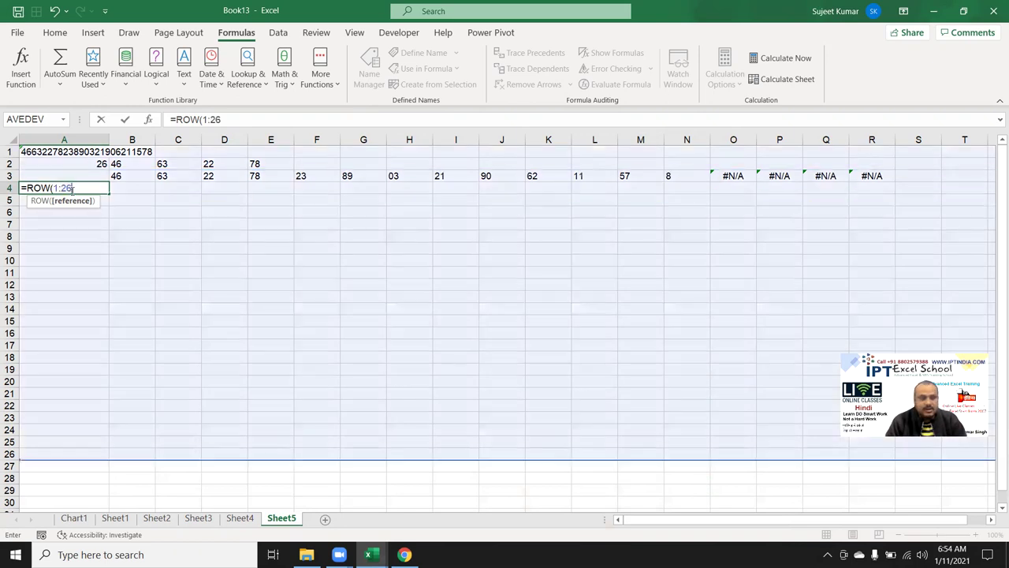
key("Return")
left_click(71, 190)
Step: Verify the spilled numbers run from A4 down to A29
key("ctrl+Down")
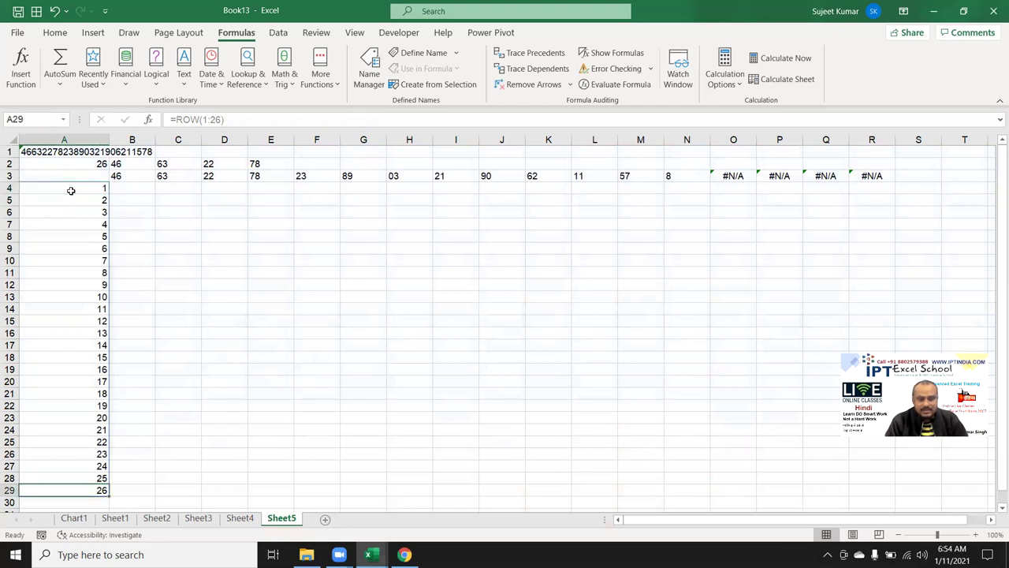
key("ctrl+Up")
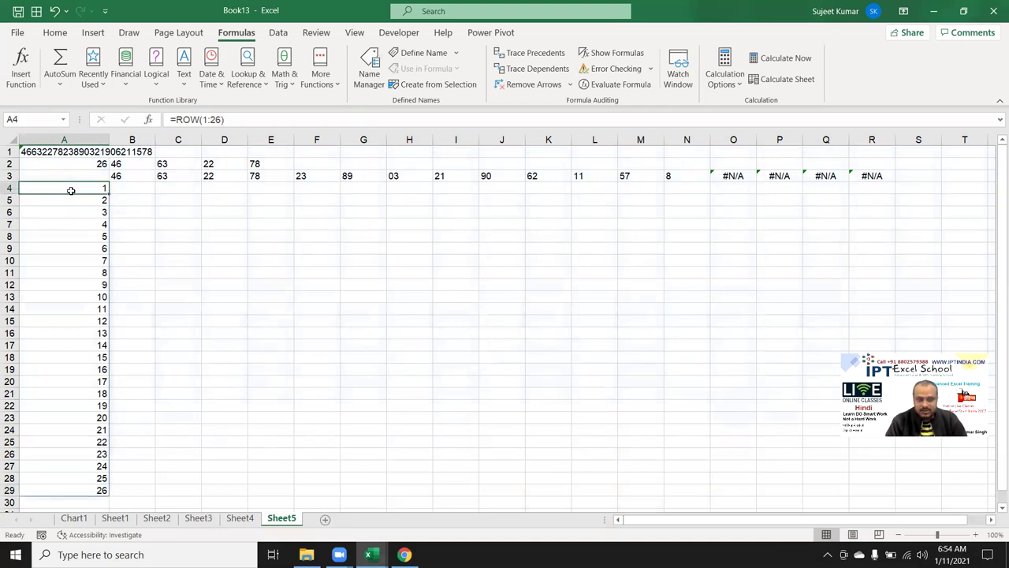
key("ctrl+Down")
key("Up")
key("Up")
key("Up")
key("ctrl+Up")
key("Down")
key("Down")
key("Down")
key("Down")
key("ctrl+Down")
key("ctrl+Up")
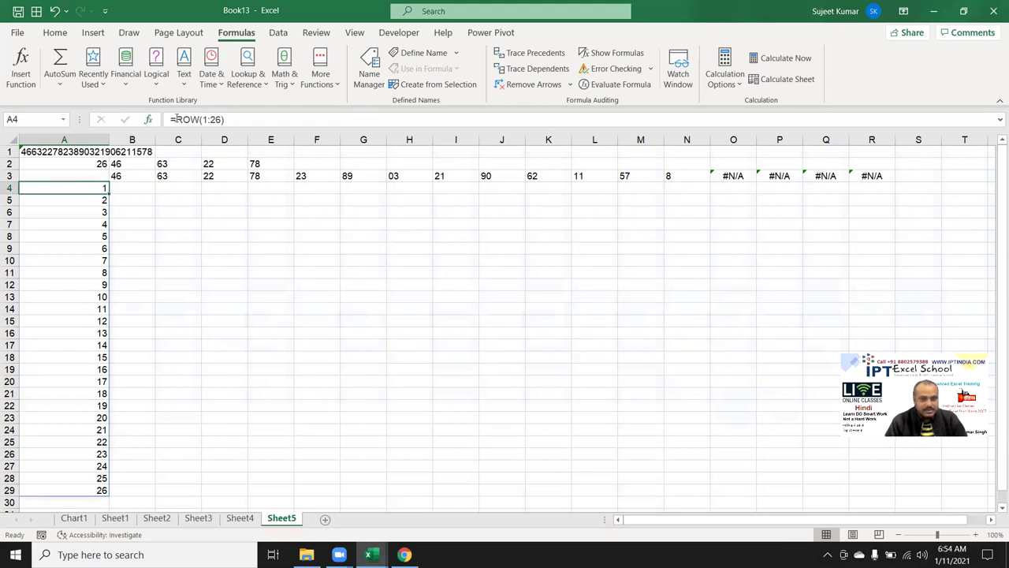
left_click(177, 119)
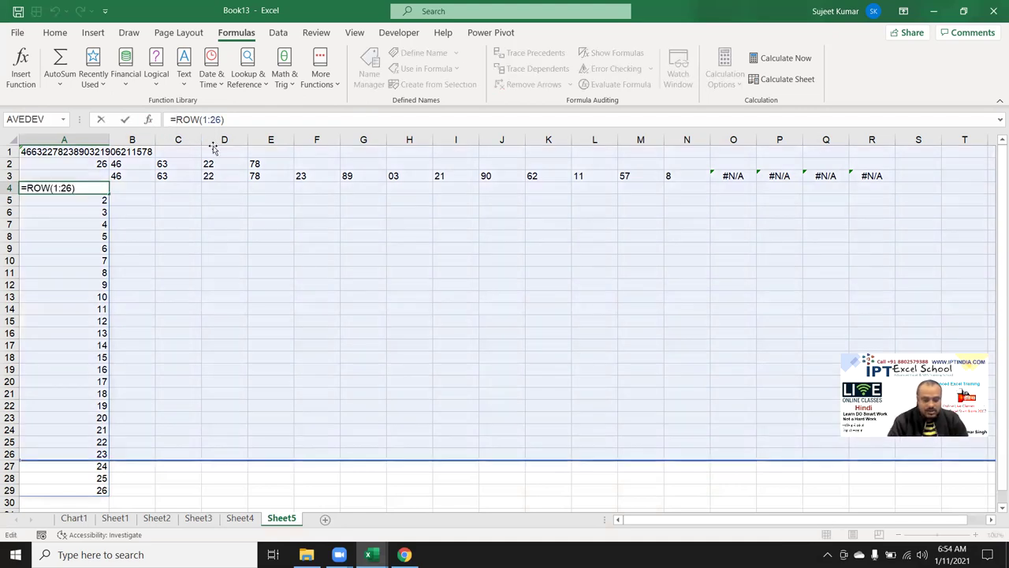
Step: Change A4 to =IF(ISODD(ROW(1:26)),ROW(1:26),"") so only odd numbers 1–25 remain
type("IF(")
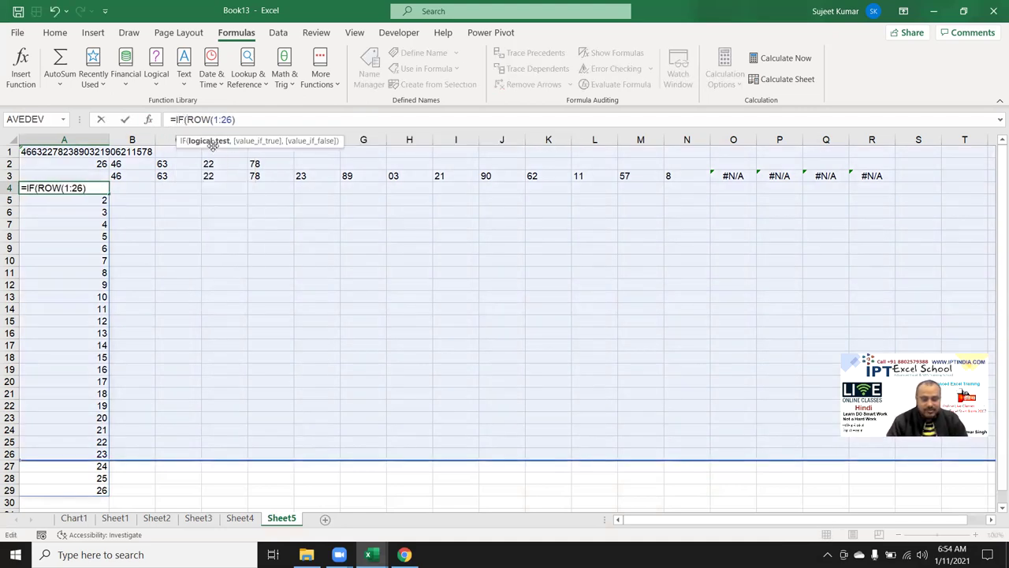
type("IS")
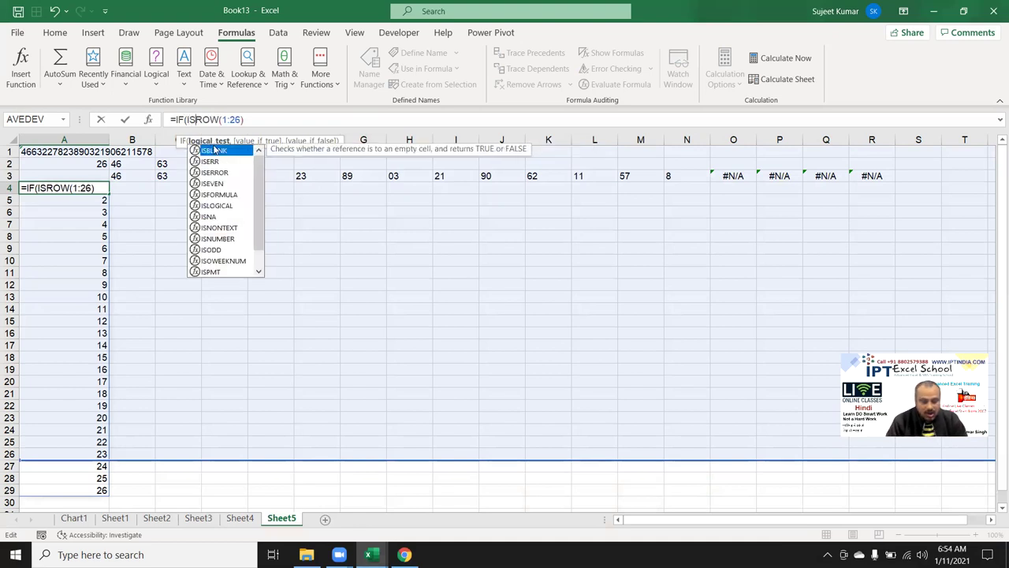
type("O")
double_click(213, 150)
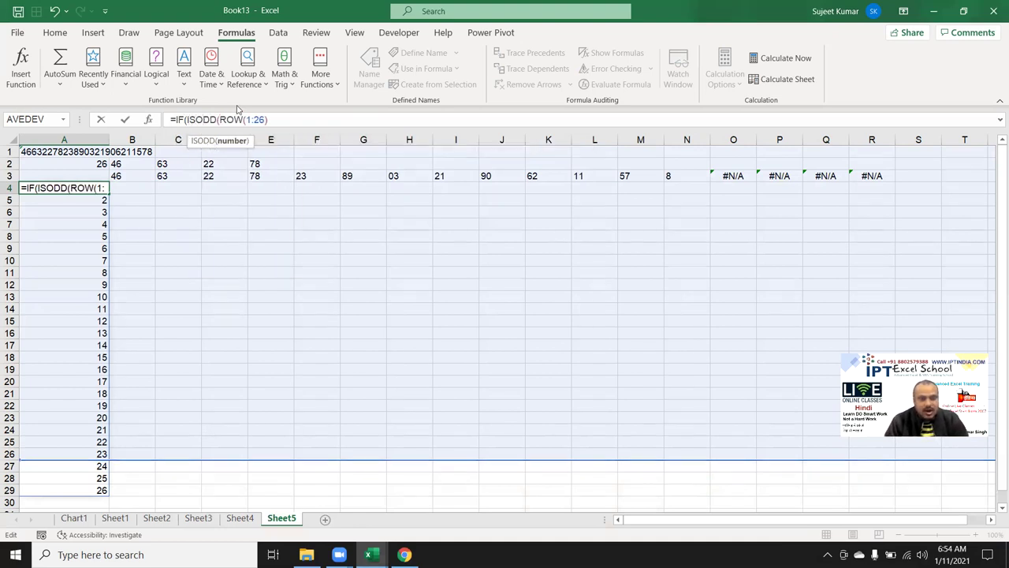
type(")),")
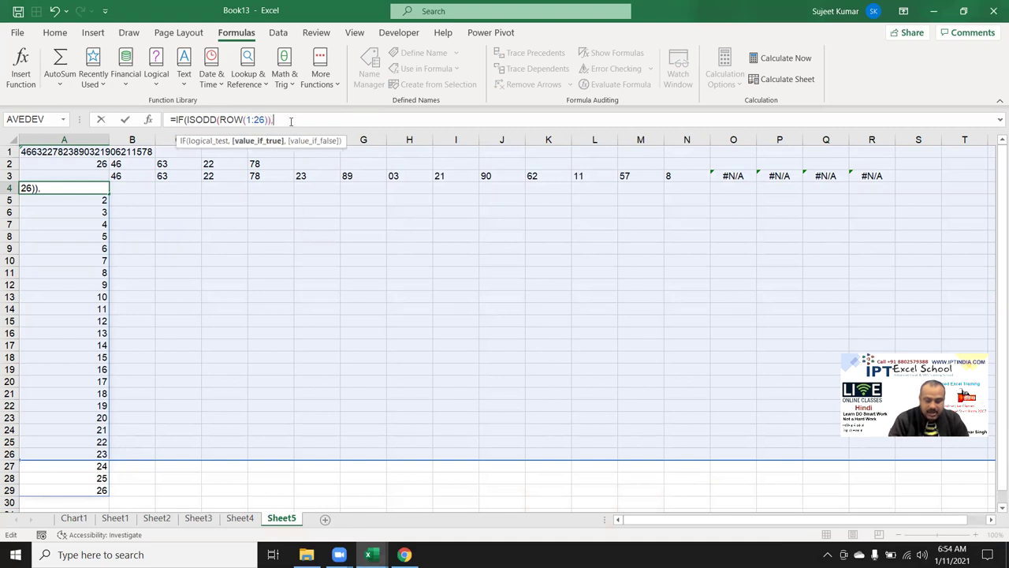
type("ROW(1:")
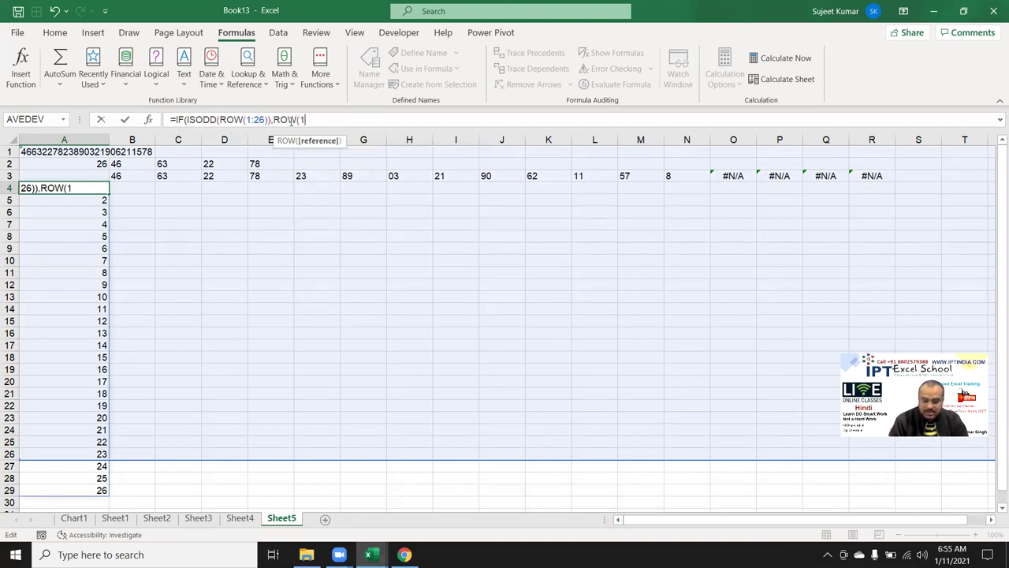
type("26")
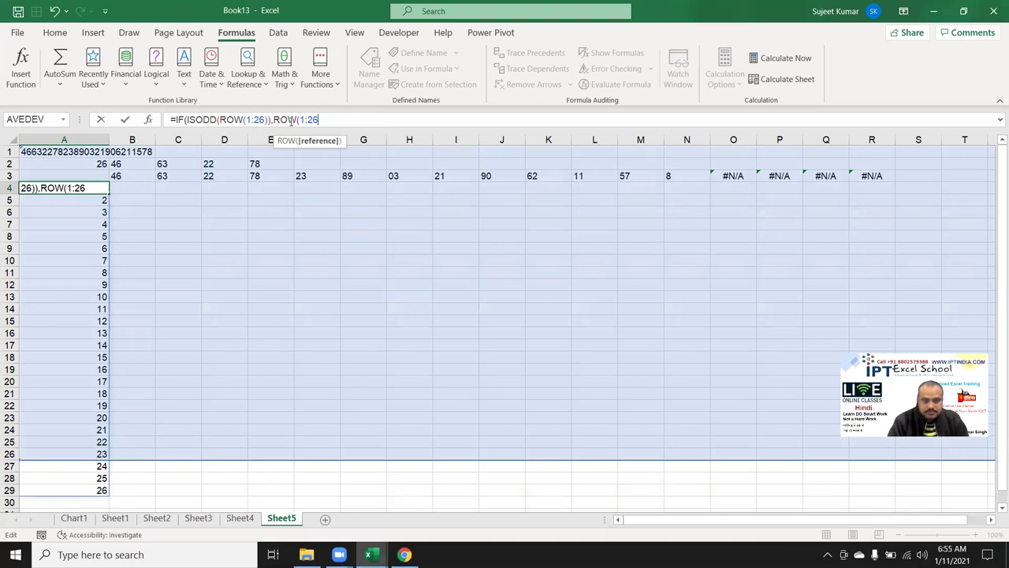
type("),\"\"")
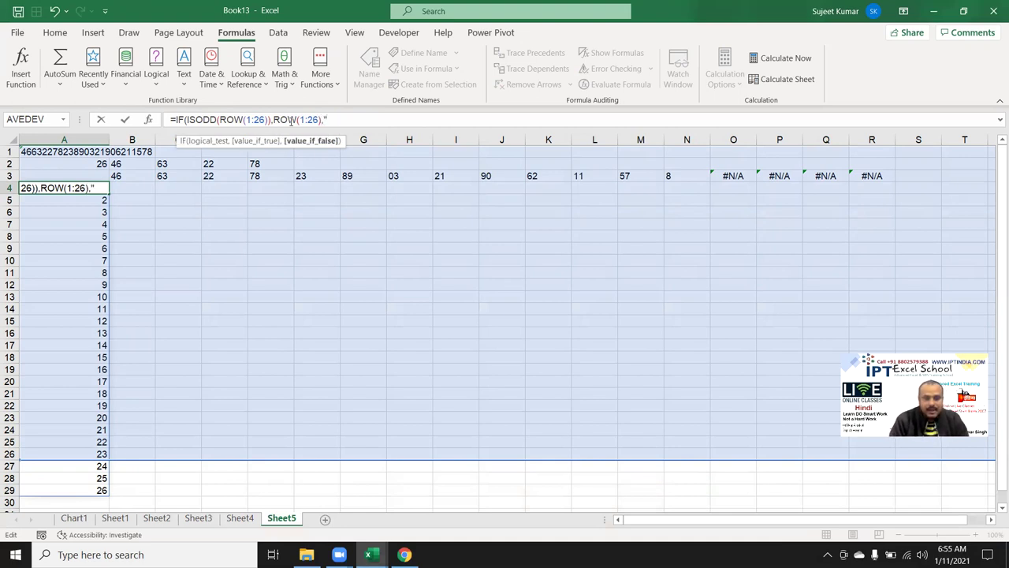
type(")")
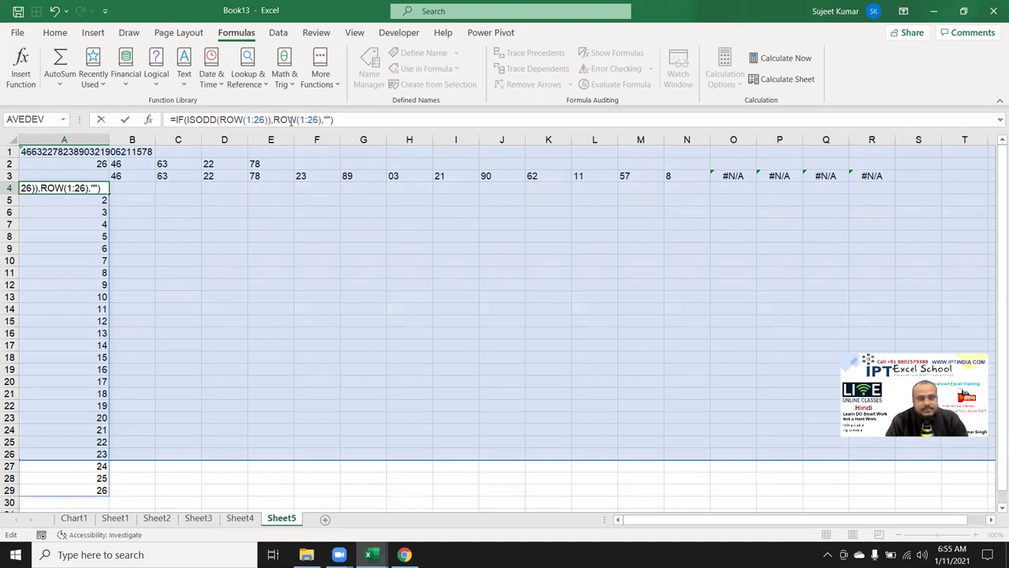
key("Return")
key("Down")
key("Down")
key("Down")
key("Down")
key("Down")
key("Down")
key("Down")
key("Down")
key("Down")
key("Down")
key("Up")
key("Up")
key("Up")
key("Up")
key("Up")
key("Up")
key("Up")
key("Up")
key("Up")
key("Up")
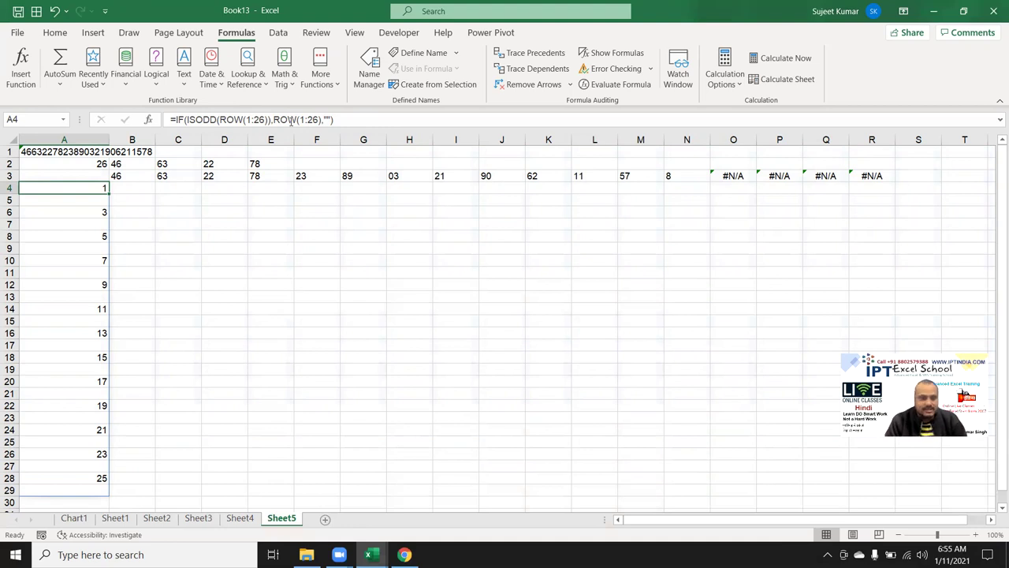
Step: Try replacing B3's fixed start positions with the odd-number expression, then re-commit as an array formula
left_click_drag(178, 119, 348, 122)
key("ctrl+c")
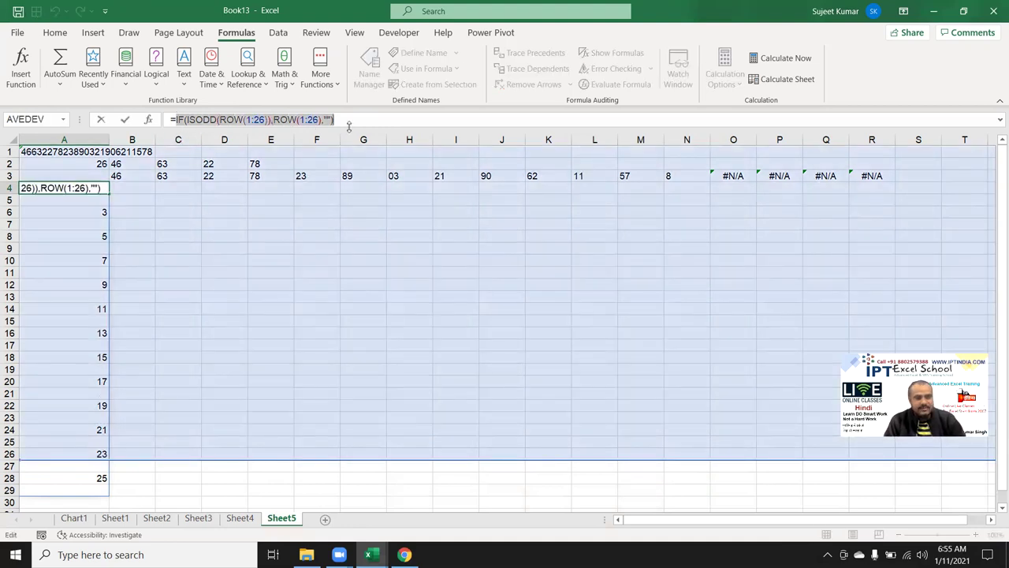
key("Escape")
left_click(132, 177)
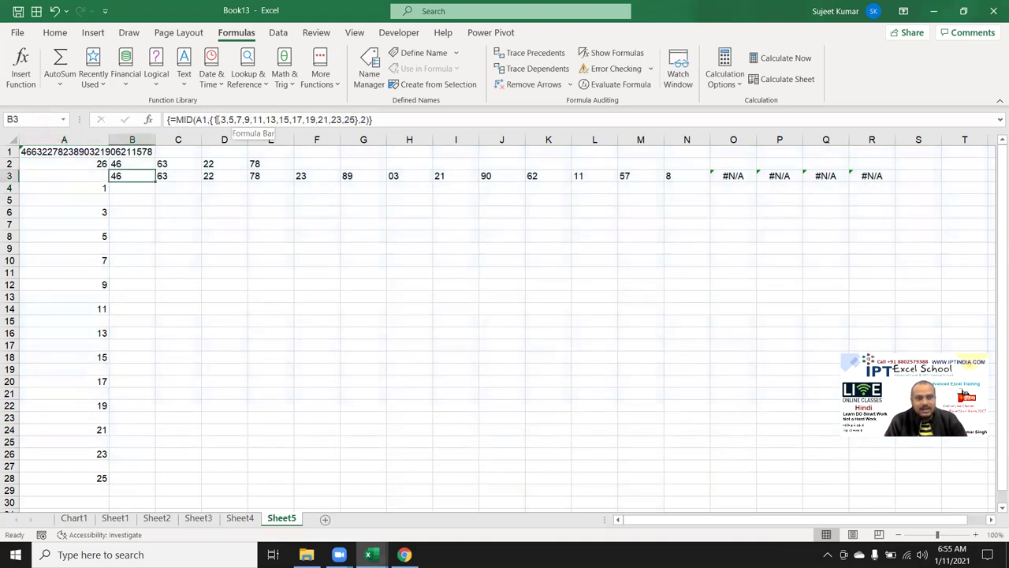
left_click_drag(209, 119, 356, 119)
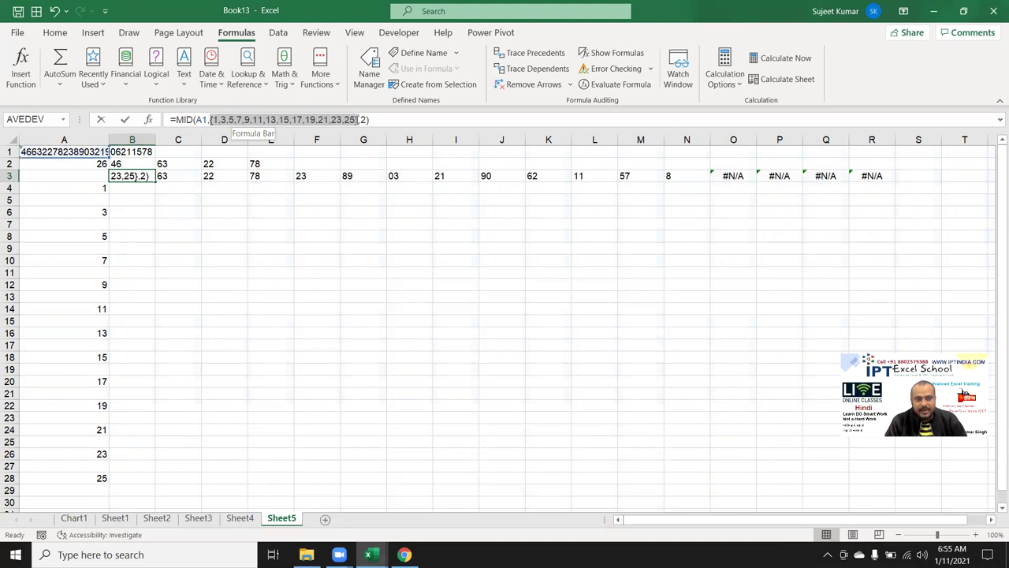
key("ctrl+v")
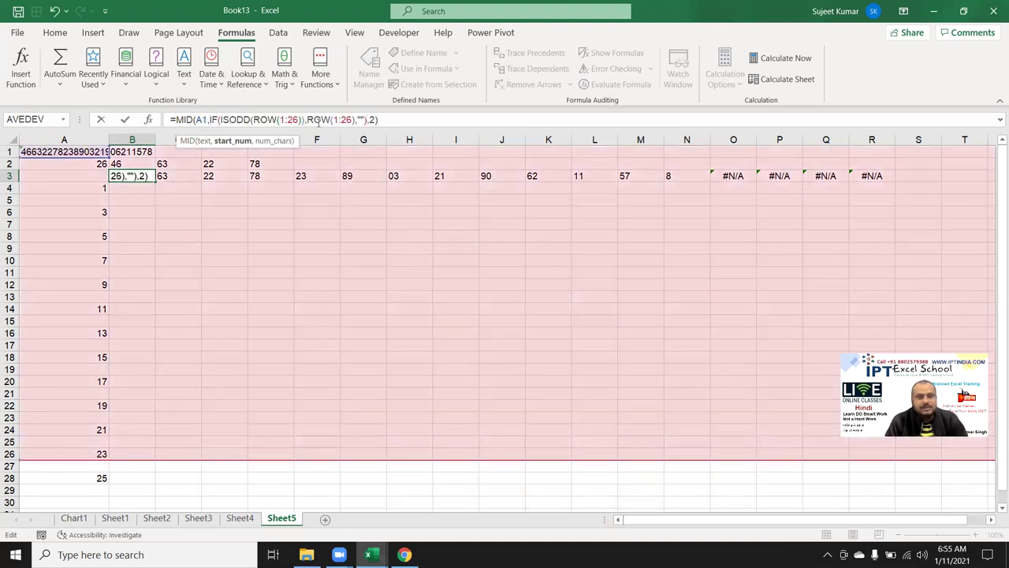
key("Return")
key("Return")
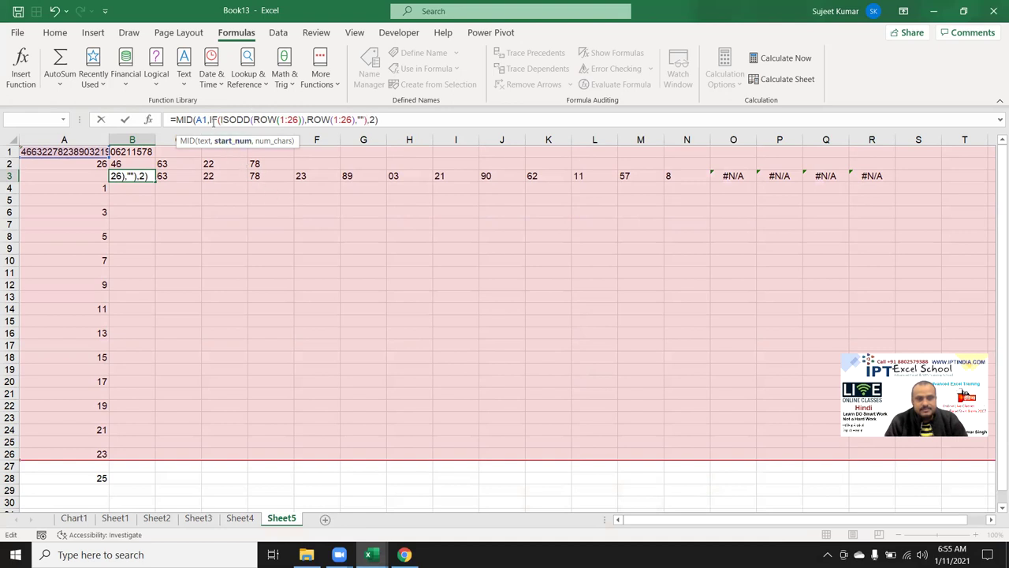
key("F9")
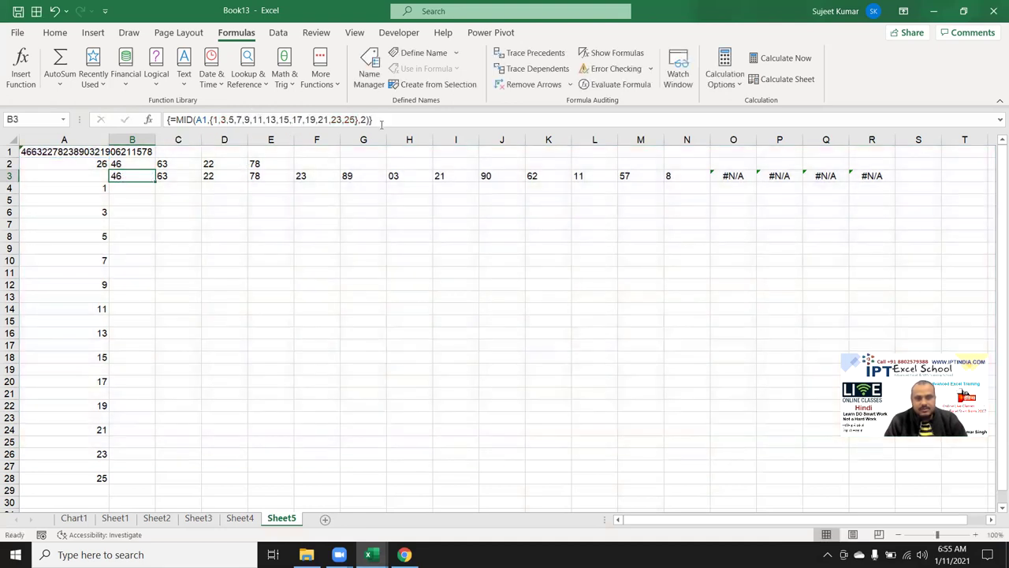
left_click(342, 119)
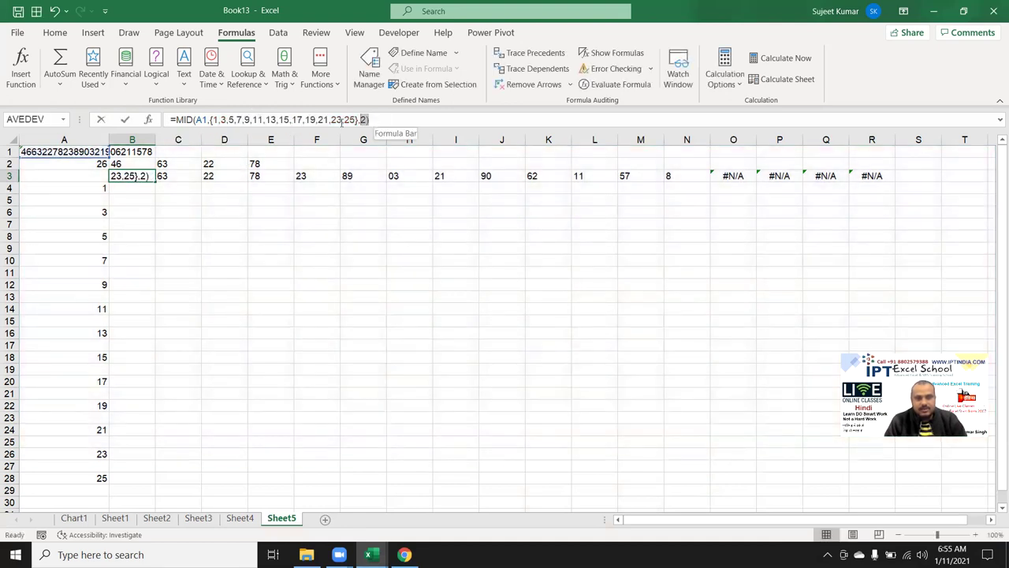
key("ctrl+shift+Return")
Step: Paste the MID(A1,{1,3,…,25},2) formula into C5 after an equals sign
left_click(197, 190)
key("Down")
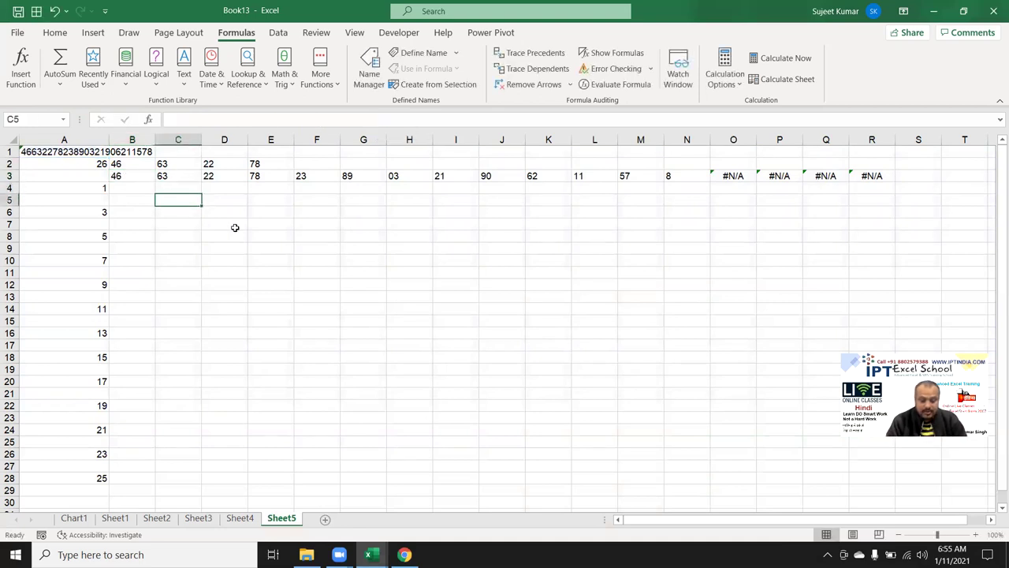
type("=")
type("=MID(A1,{1,3,5,7,9,11,13,15,17,19,21,23,25},2)")
Step: Remove the extra '=' from C5's MID formula so the pairs 46 through 8 spill across row 5
left_click(163, 200)
key("BackSpace")
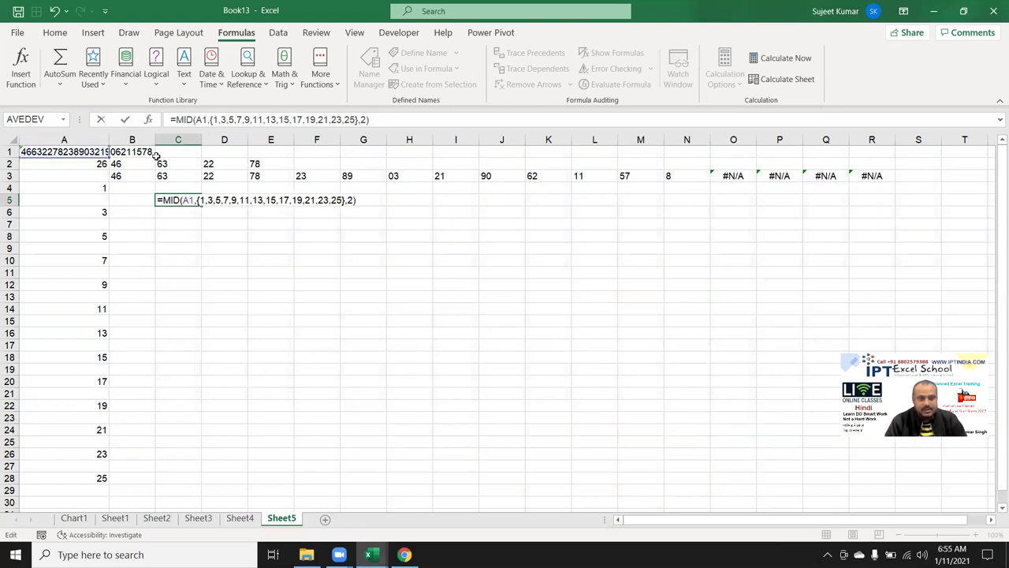
key("Return")
Step: Copy the IF(ISODD(ROW(1:26))...) helper formula from A4 and select the fixed odd-position list in C5's formula
left_click(91, 209)
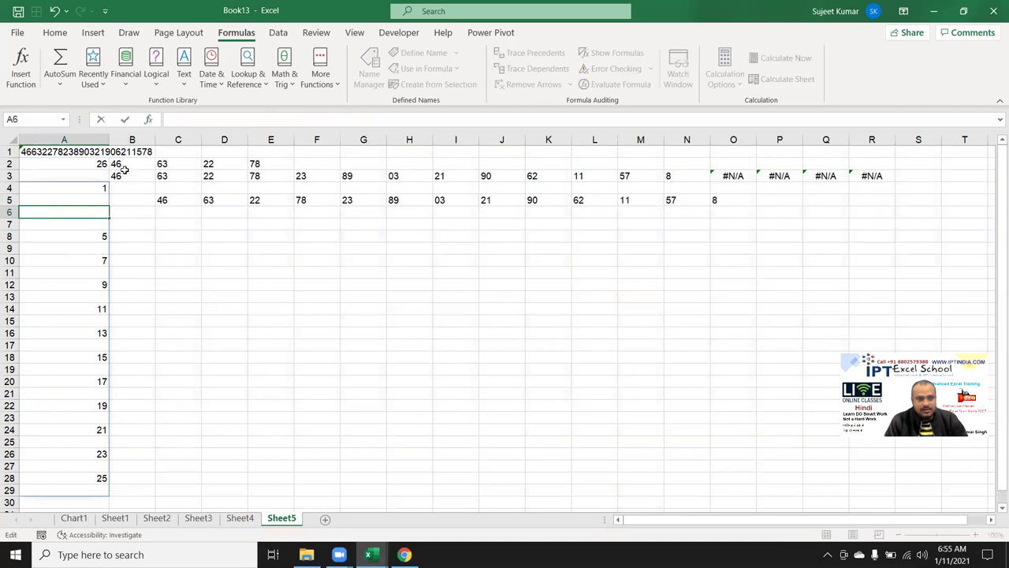
left_click(103, 186)
left_click_drag(334, 119, 170, 119)
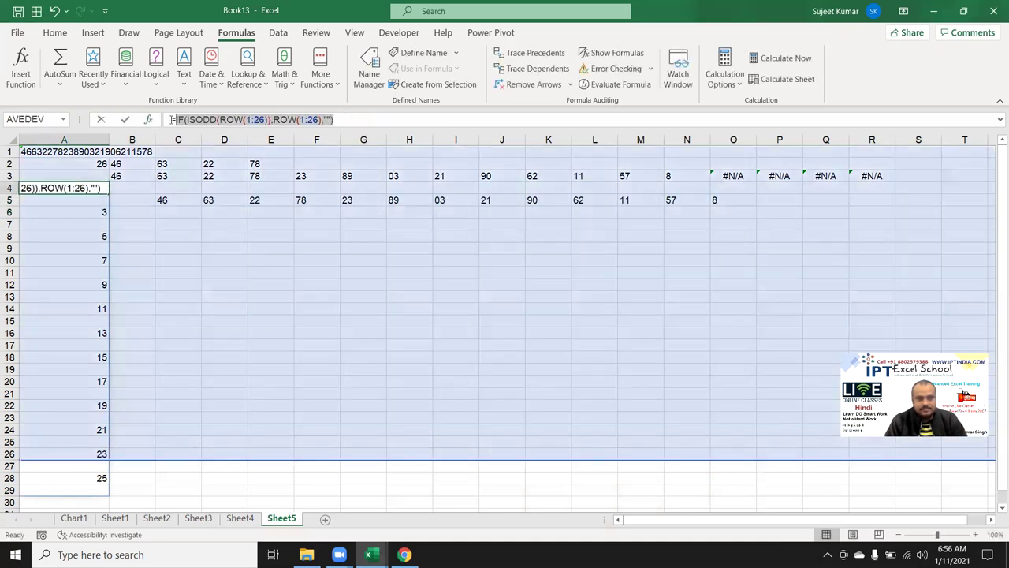
key("Escape")
left_click(165, 200)
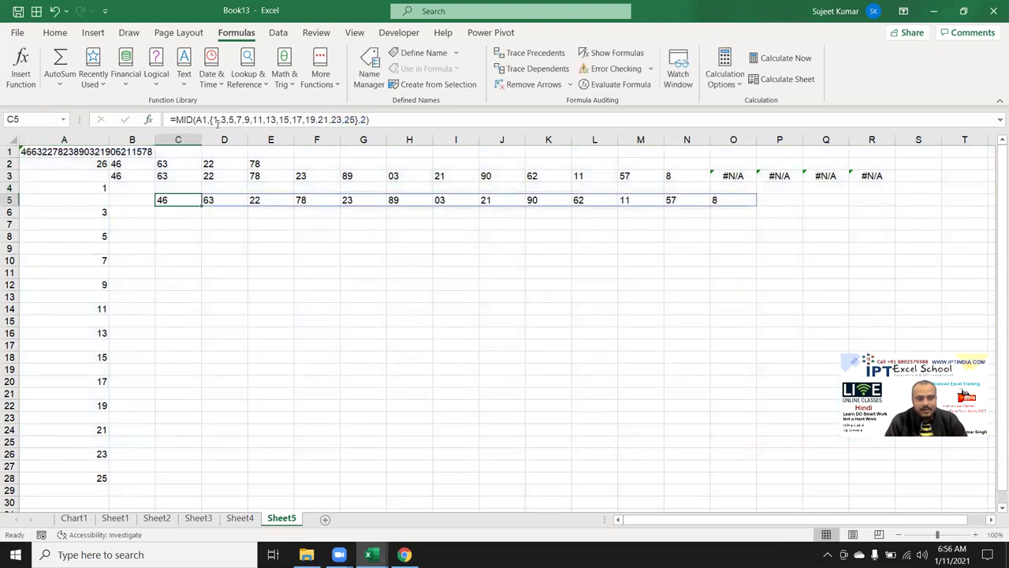
left_click_drag(212, 120, 356, 120)
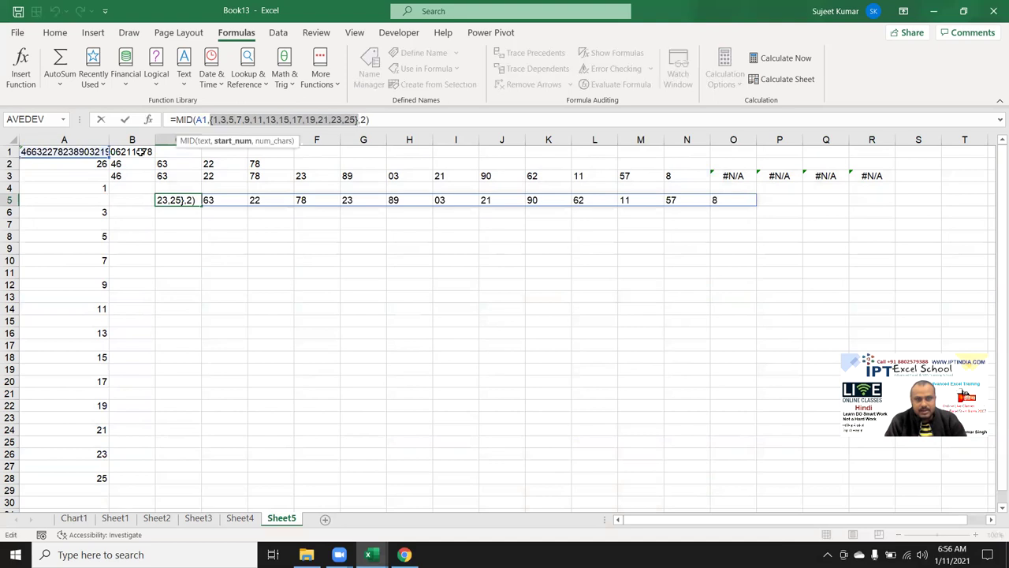
Step: Replace C5's fixed position list with the pasted ISODD formula, listing pairs down column C
key("ctrl+v")
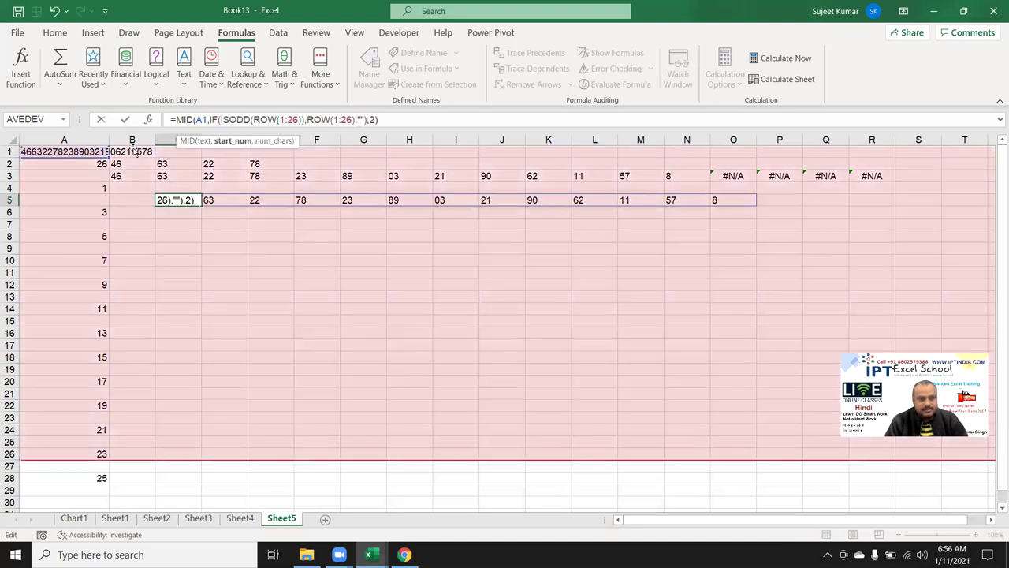
key("Return")
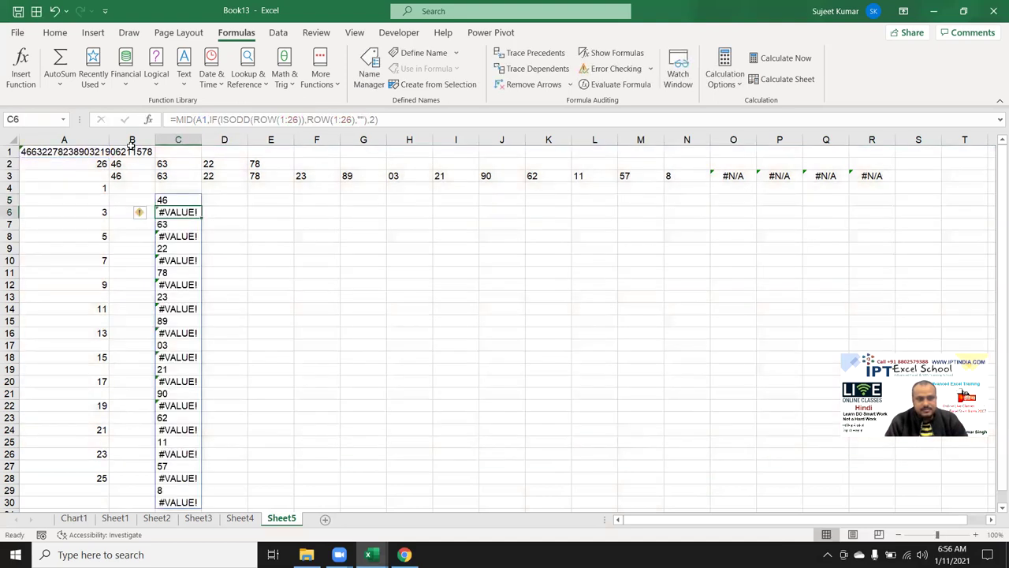
scroll(165, 158, "down", 3)
scroll(197, 167, "up", 3)
Step: Wrap the C5 formula in IFERROR(...,"") so the #VALUE! errors show as blanks
left_click(175, 200)
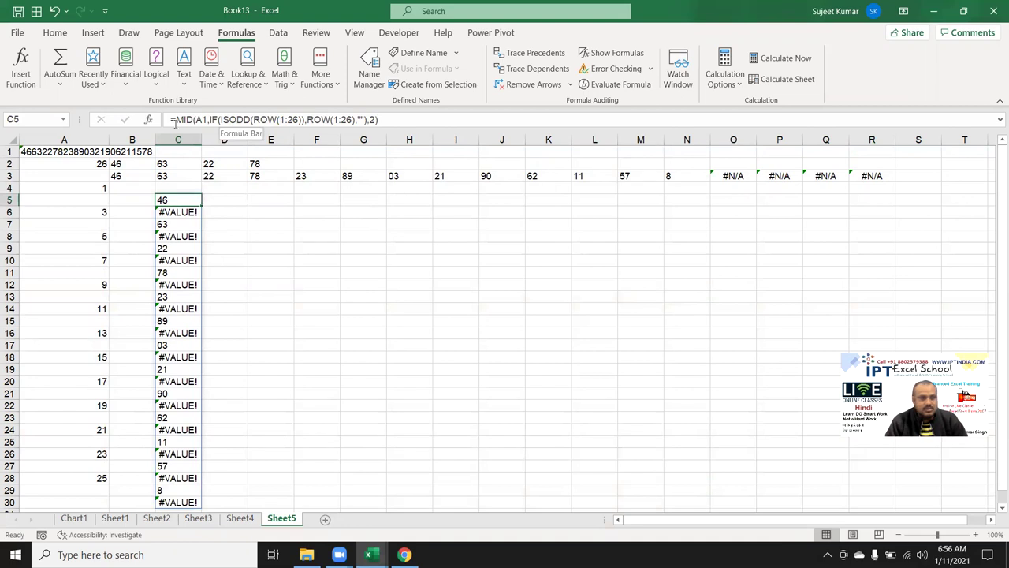
left_click(174, 120)
type("IF")
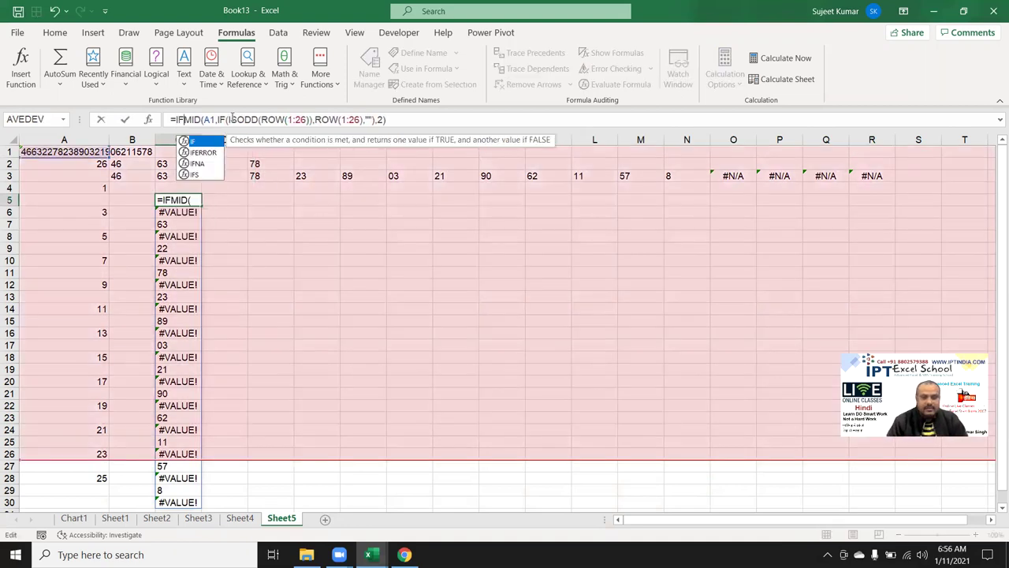
key("Down")
key("Tab")
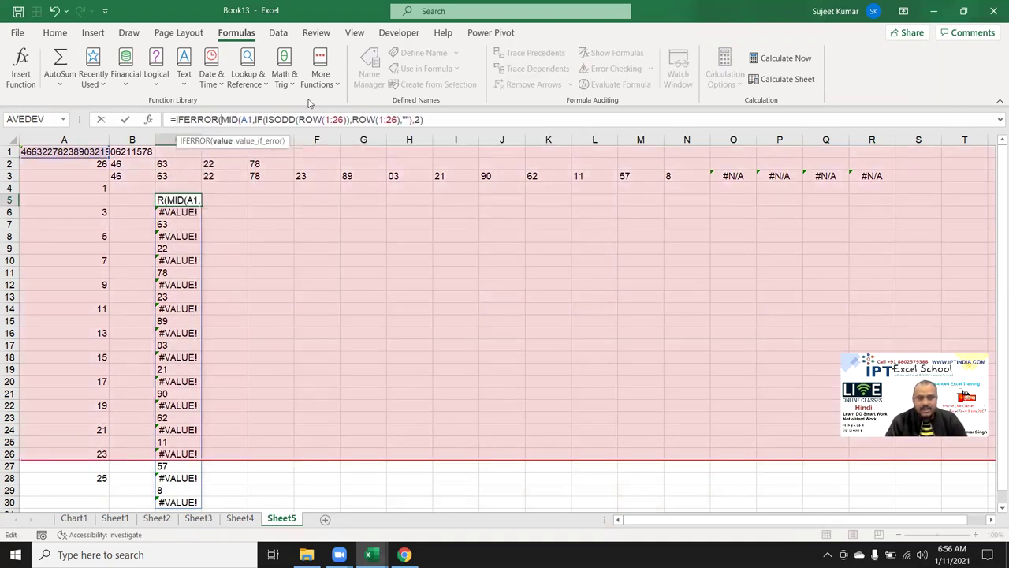
left_click(447, 119)
type(",\"\")")
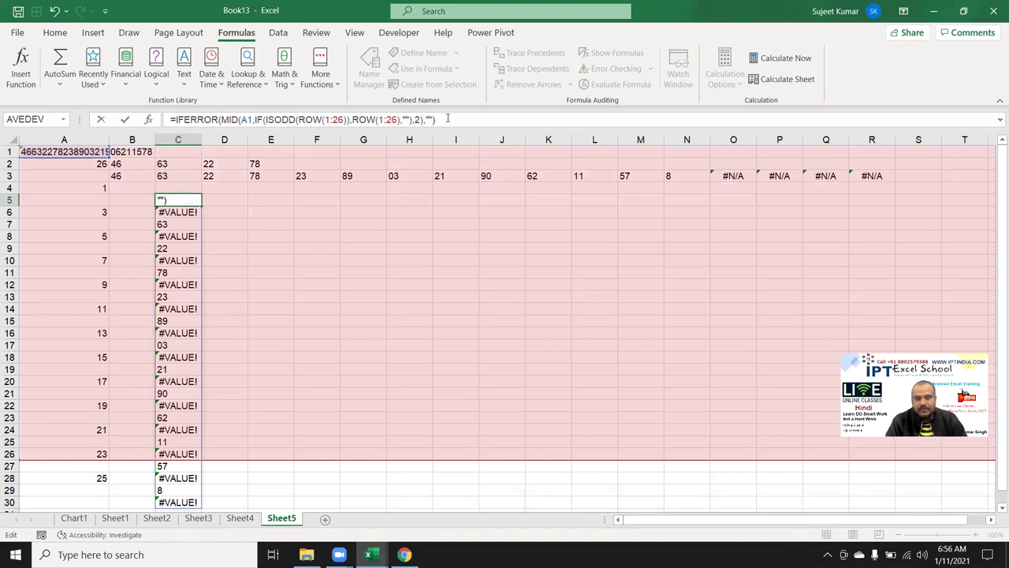
key("Return")
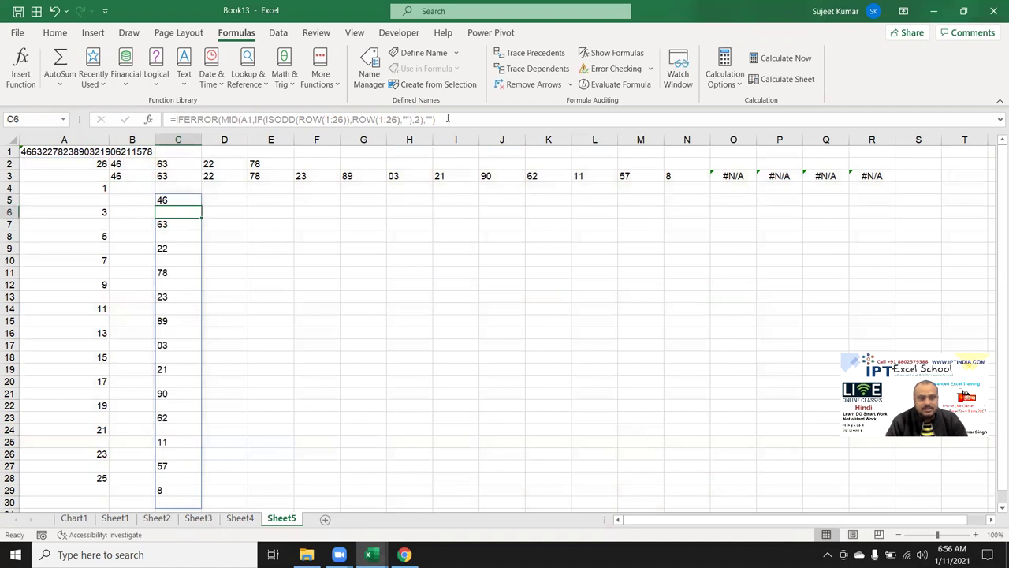
left_click(172, 200)
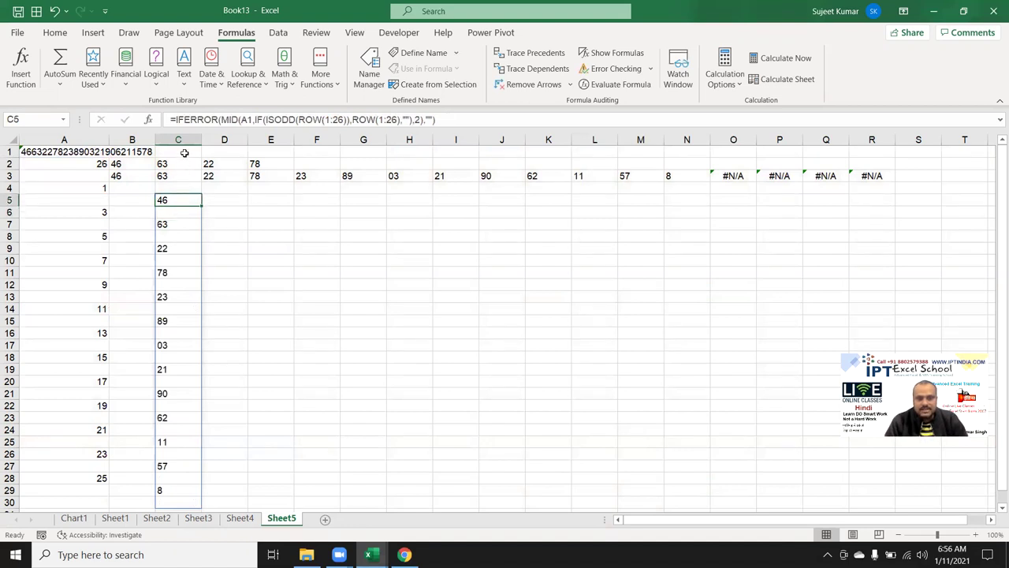
left_click(177, 120)
Step: Wrap the C5 formula in TRANSPOSE and accept Excel's suggested correction
type("TRO")
key("BackSpace")
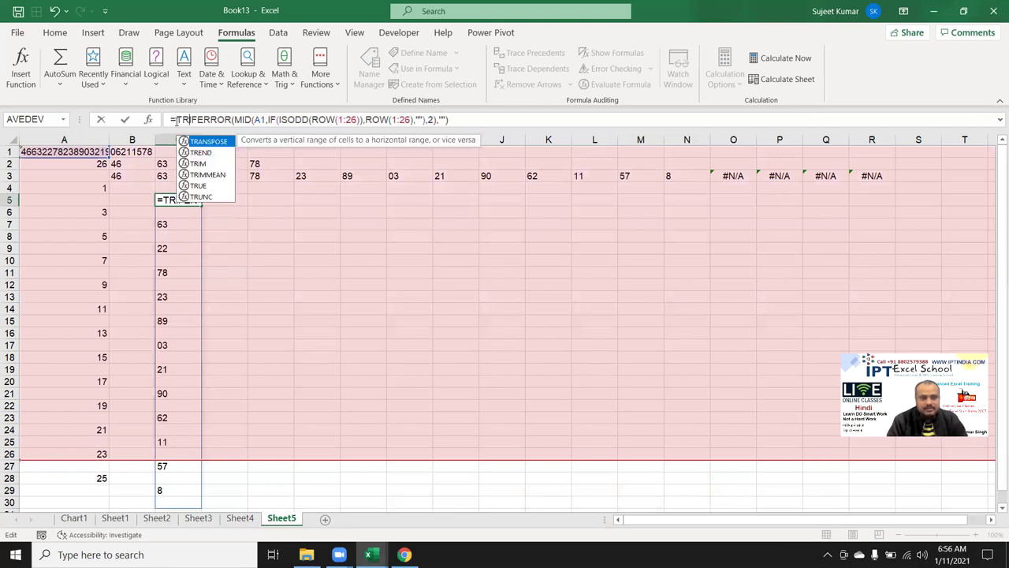
key("Tab")
key("Return")
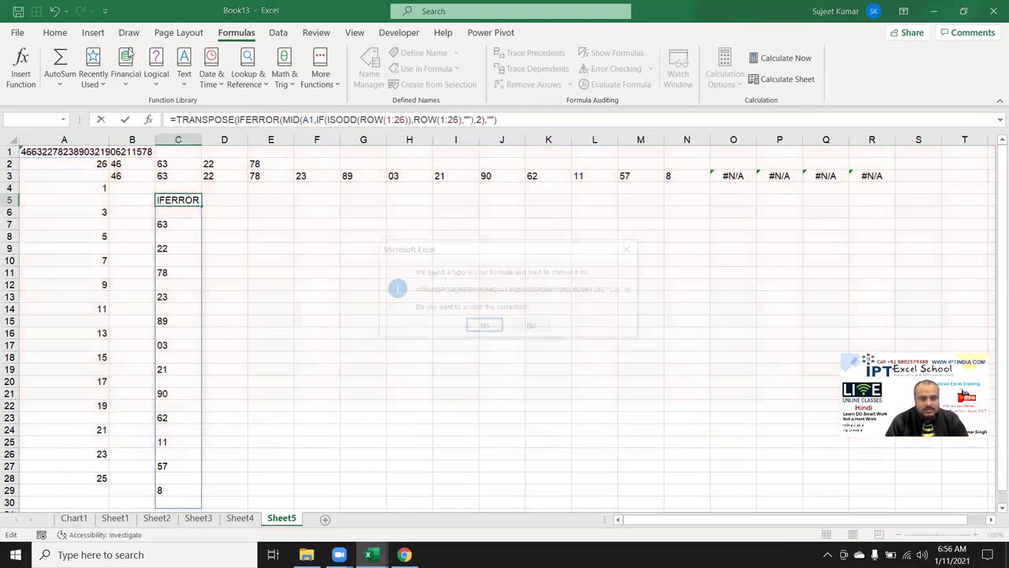
key("Return")
Step: Step along row 5 to check the pairs run from 46 in C5 to 8 in AA5
key("Up")
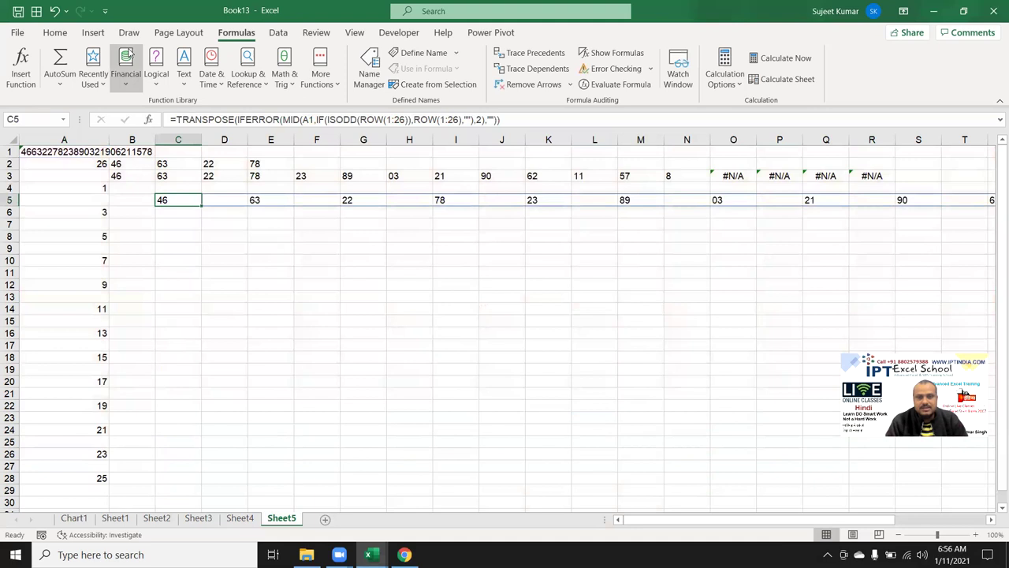
key("Right")
key("Right")
key("Right")
key("Right")
key("Right")
key("Right")
key("Right")
key("Right")
key("Right")
key("Right")
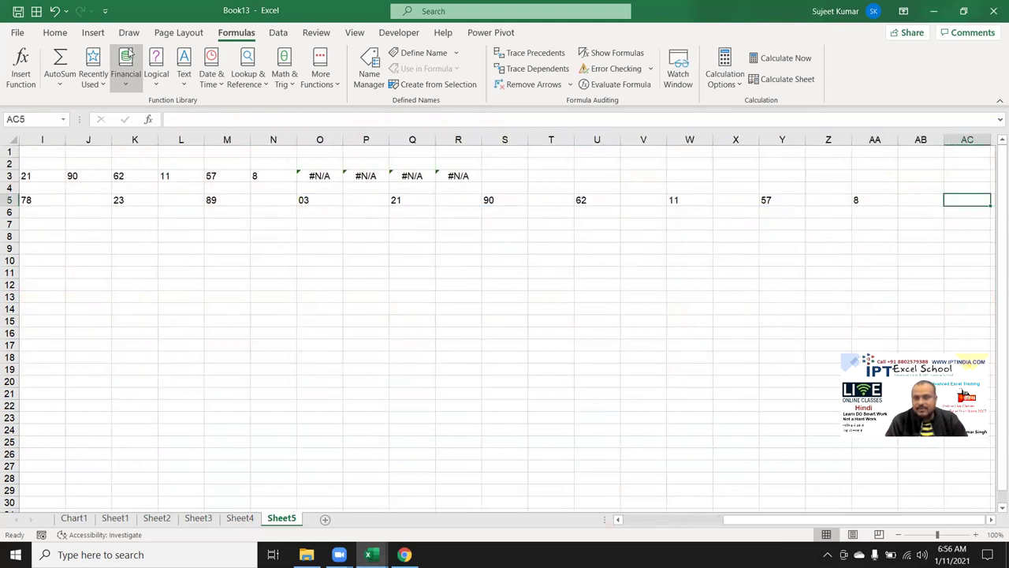
key("Left")
key("Left")
key("Left")
key("Left")
key("Left")
key("Left")
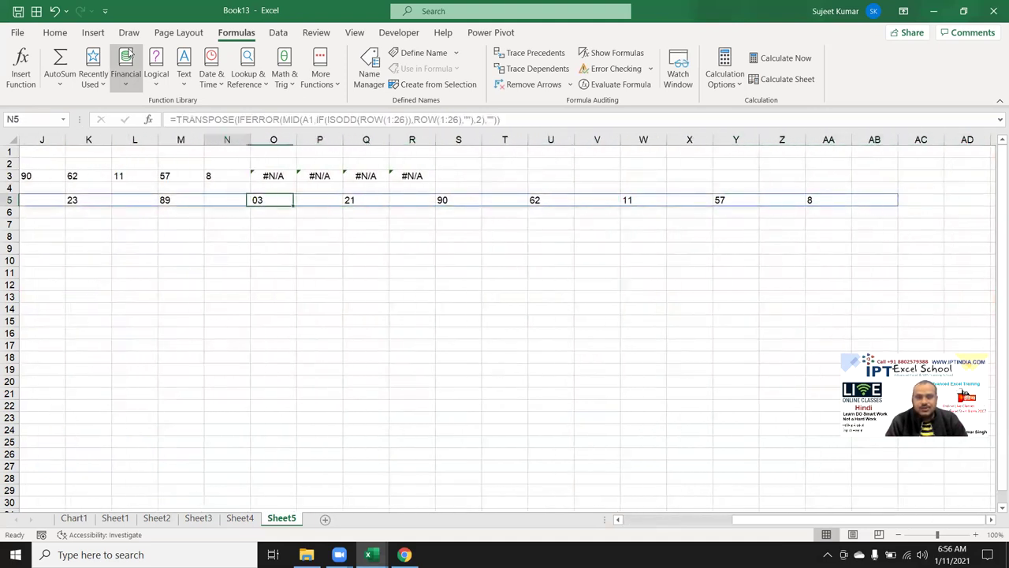
key("Left")
key("Left")
key("Left")
key("Right")
scroll(128, 53, "left", 3)
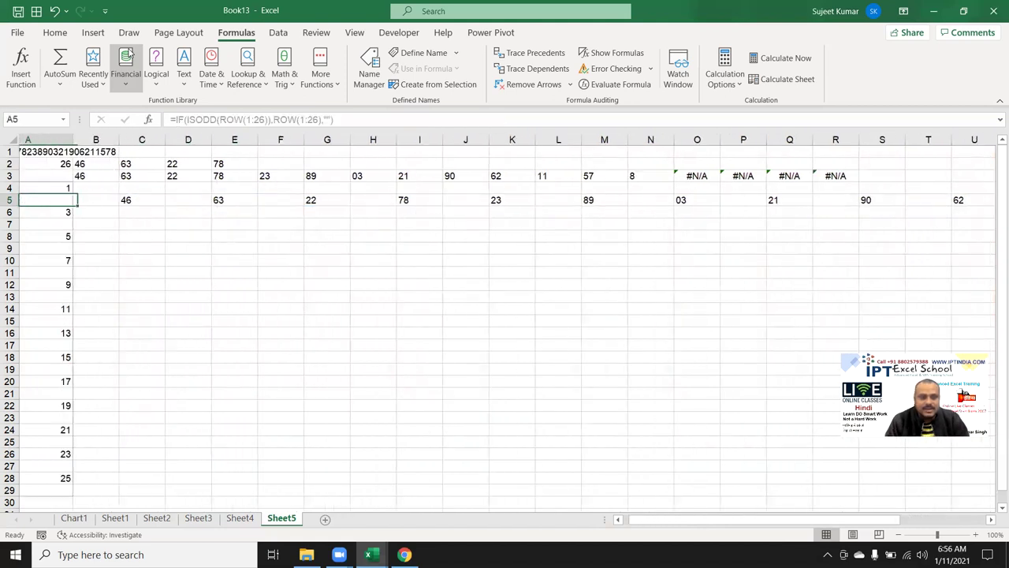
key("Right")
key("Right")
key("Right")
key("Right")
key("Right")
key("Right")
key("Right")
key("Right")
key("Right")
key("Right")
key("Right")
key("Right")
key("Right")
key("Right")
key("Right")
key("Right")
key("Right")
key("Right")
key("Right")
key("Right")
key("Right")
key("Left")
key("Left")
key("Left")
key("Left")
key("Left")
key("Left")
key("Left")
key("Right")
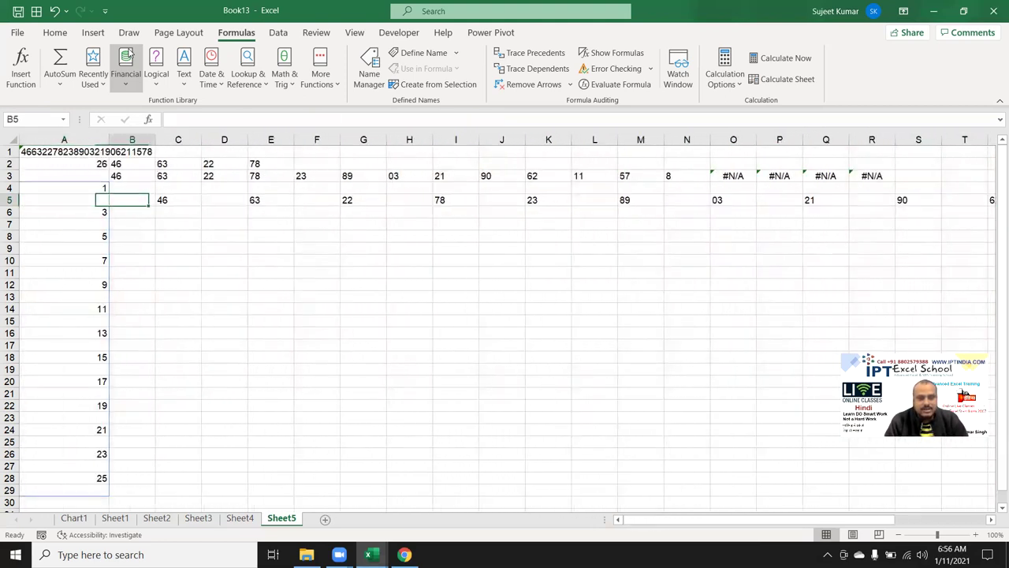
key("Right")
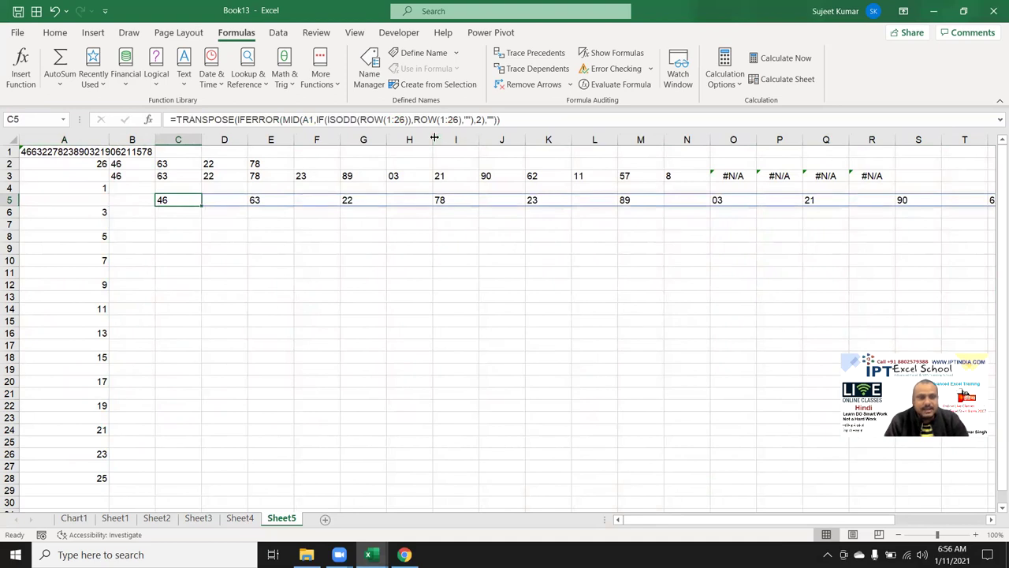
Step: Replace C5's fixed ROW(1:26) with ROW(INDIRECT("1:"&LEN(A1))) and commit it as an array formula
left_click(389, 119)
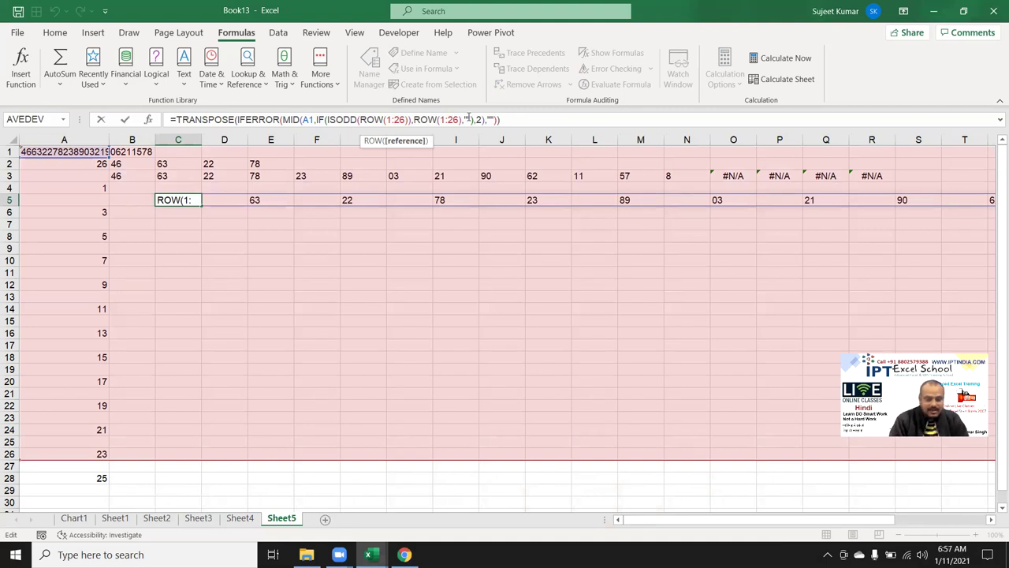
type("IND")
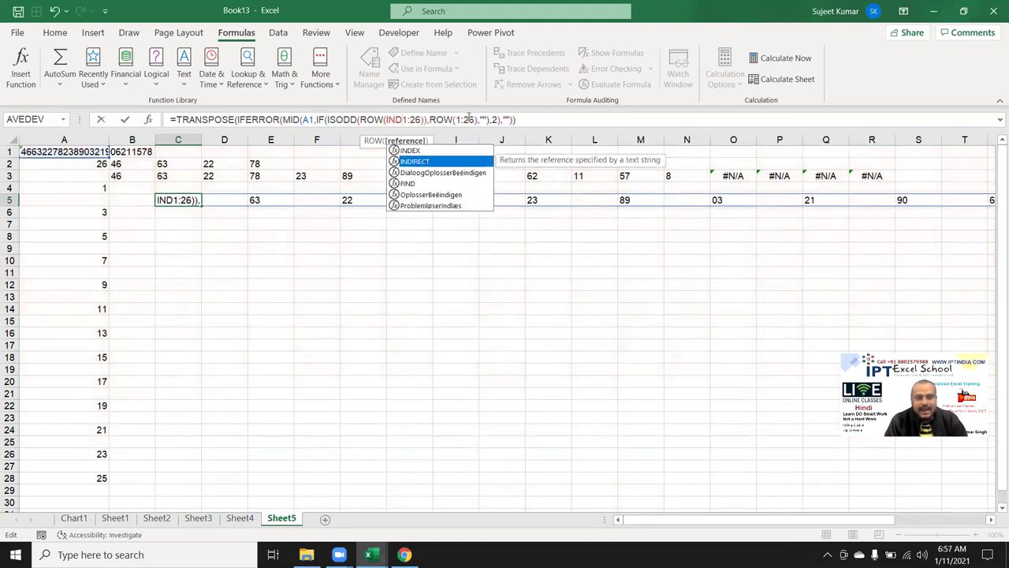
key("Tab")
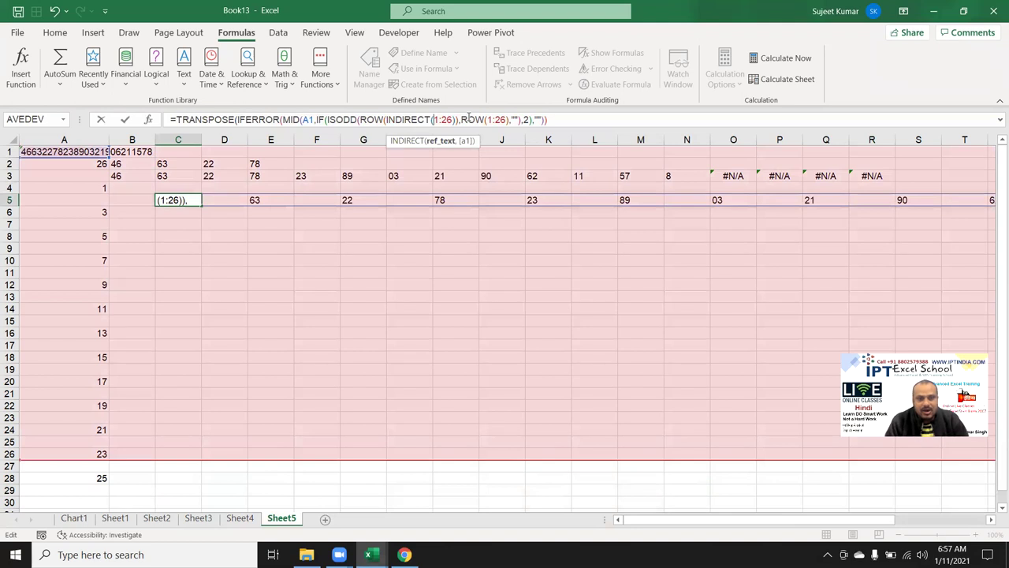
type("\"1:")
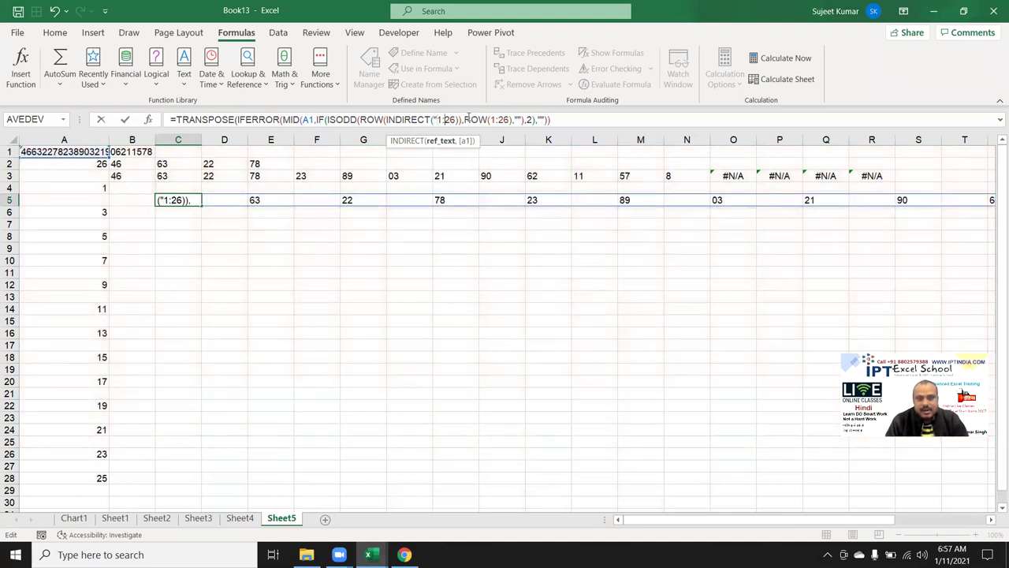
type("\"&")
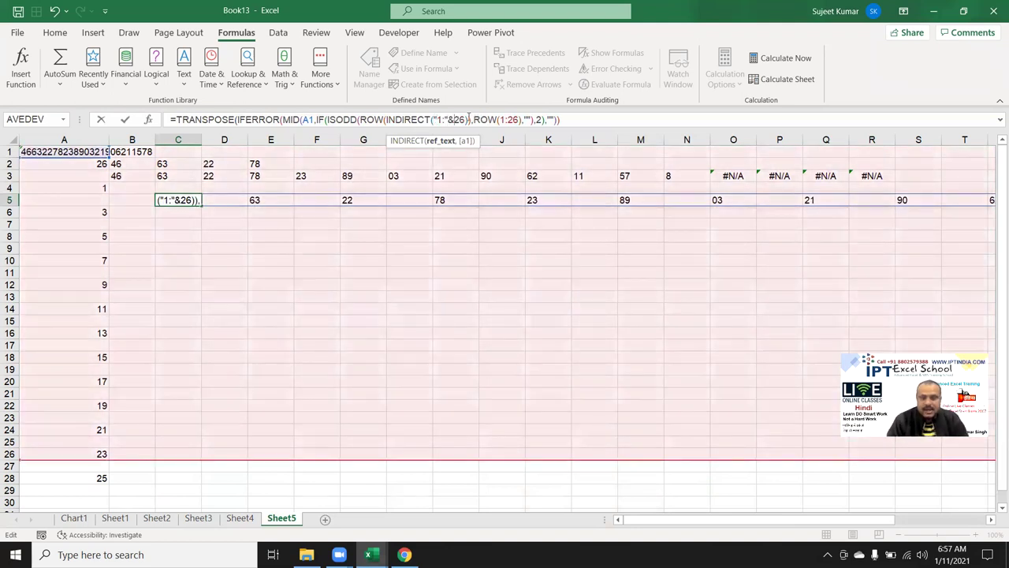
key("BackSpace")
key("BackSpace")
type("R")
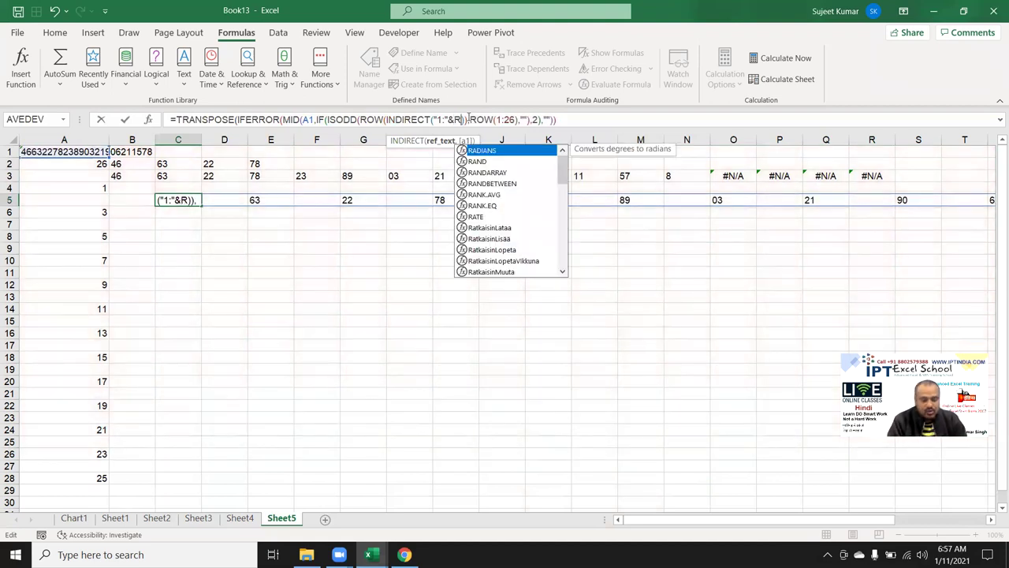
type("O")
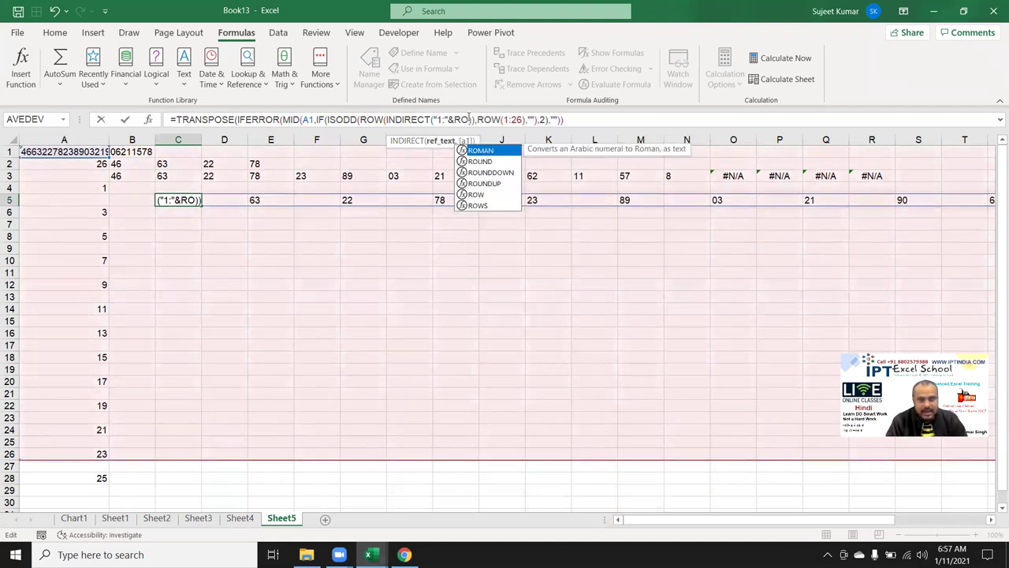
key("BackSpace")
key("BackSpace")
type("LEN")
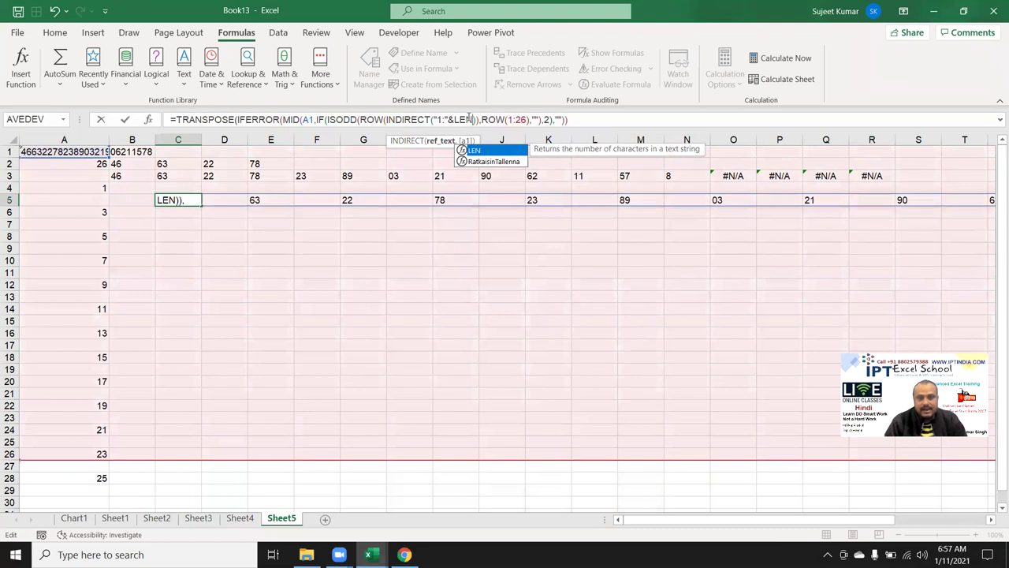
type("(")
left_click(66, 153)
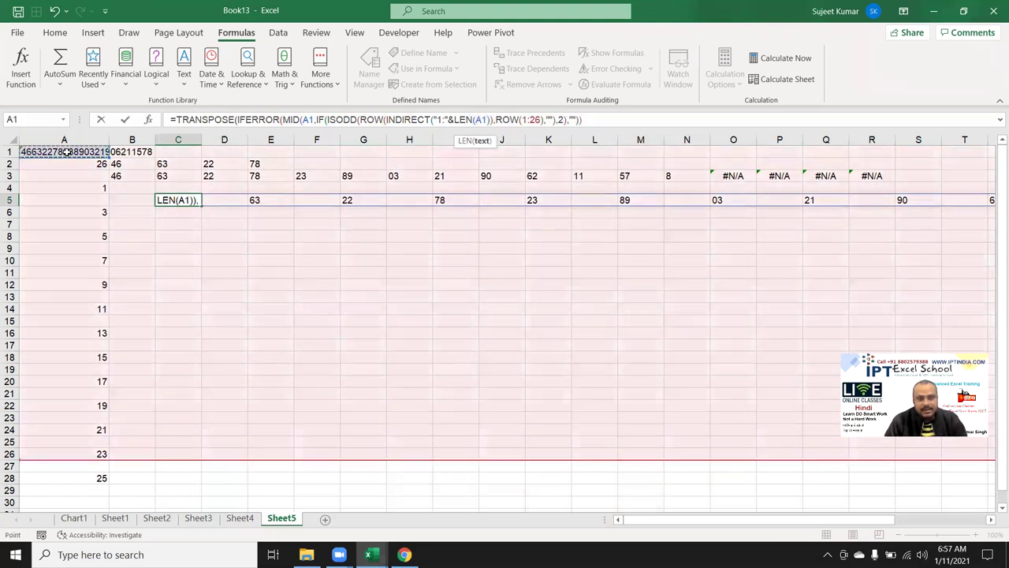
type(")")
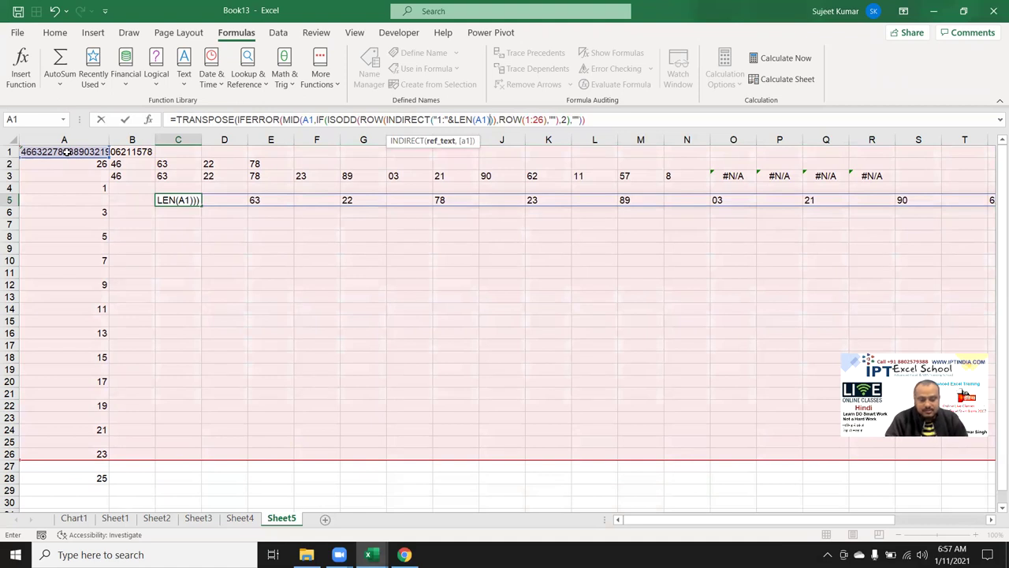
type(")")
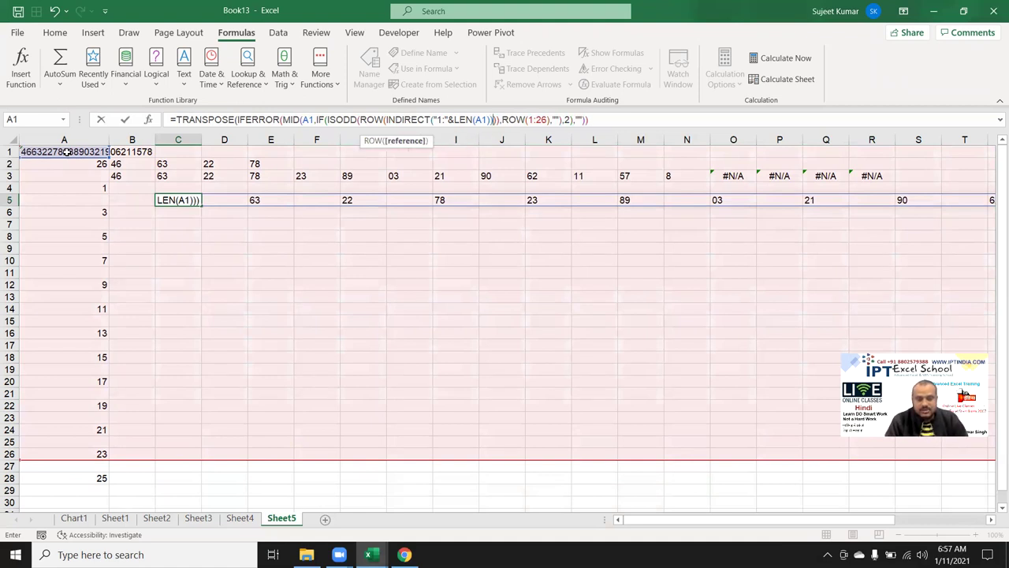
key("ctrl+shift+Return")
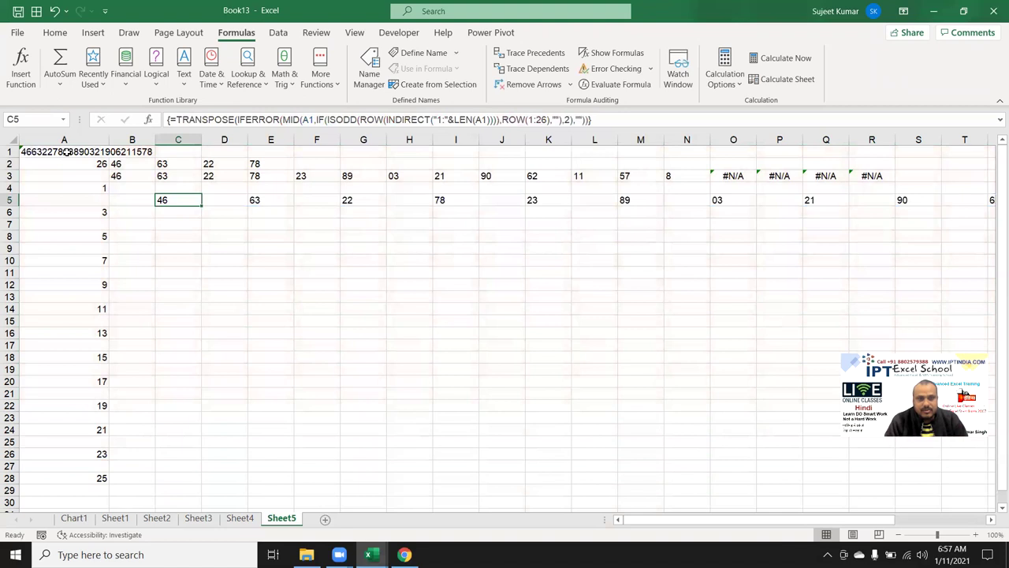
Step: Step along row 5 to review the digit pairs and C5's formula
key("Right")
key("Right")
key("Right")
key("Right")
key("Right")
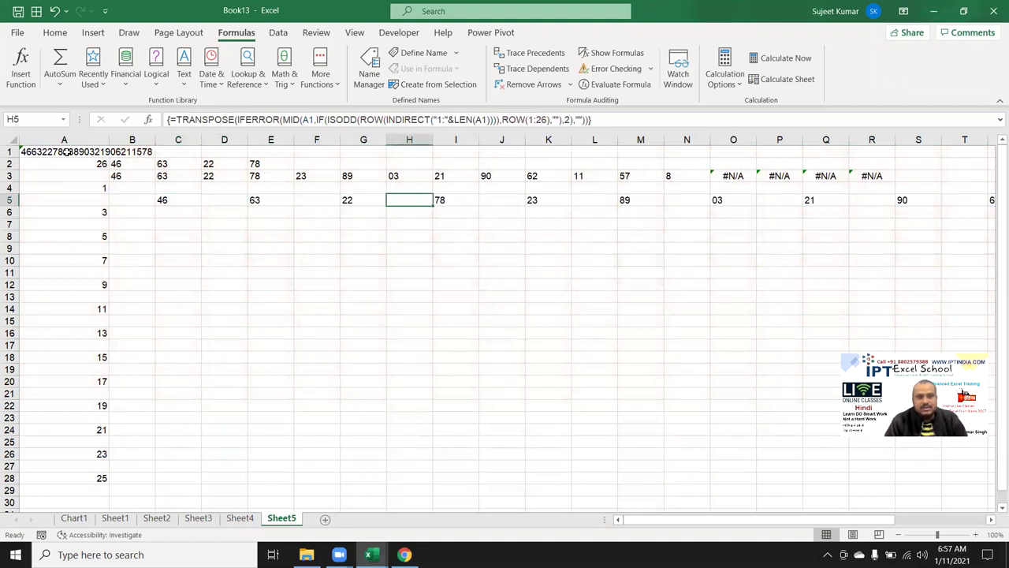
key("Right")
key("Right")
key("Right")
key("Right")
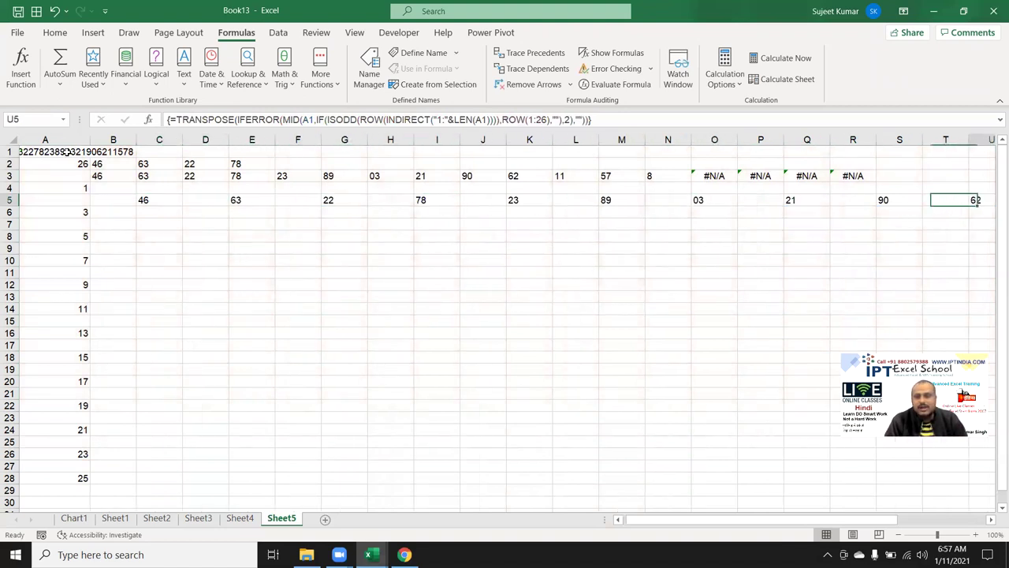
key("Right")
key("Right")
key("Right")
key("Left")
key("Left")
key("Left")
key("Left")
key("Left")
key("Left")
key("Left")
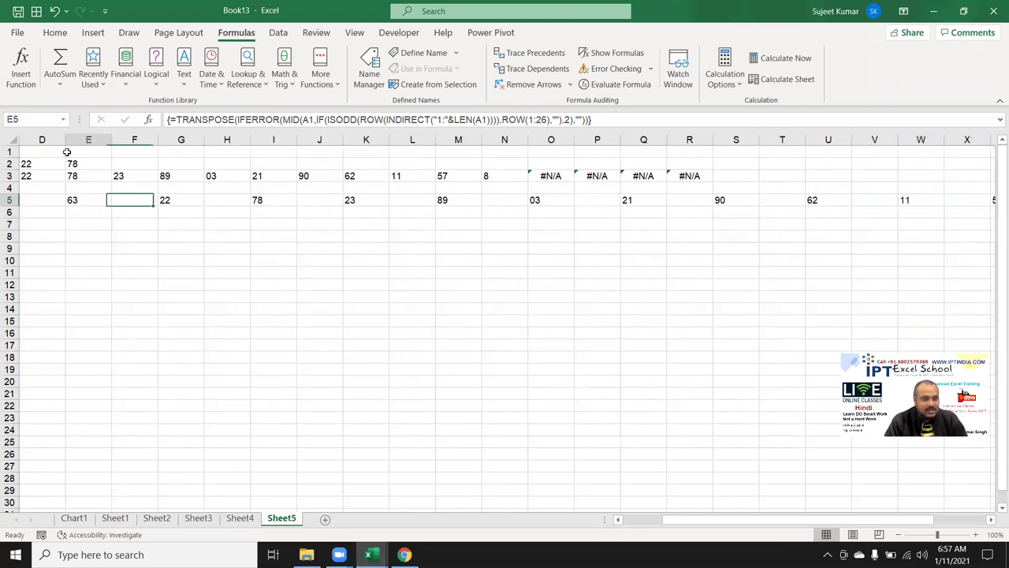
key("Left")
key("Left")
key("Left")
key("Right")
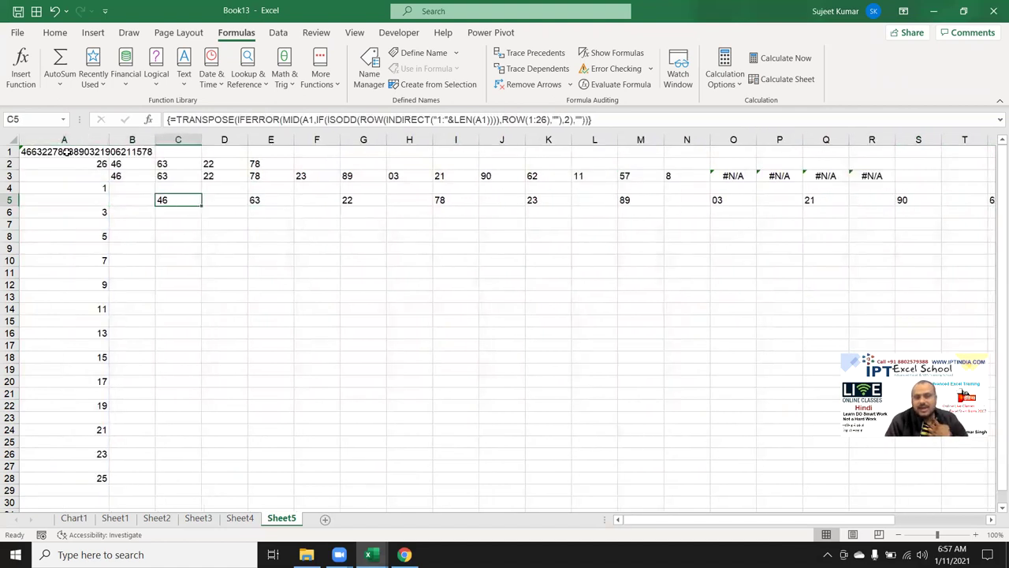
key("Right")
key("Right")
key("Right")
key("Right")
key("Right")
key("Right")
key("Right")
key("Right")
key("Right")
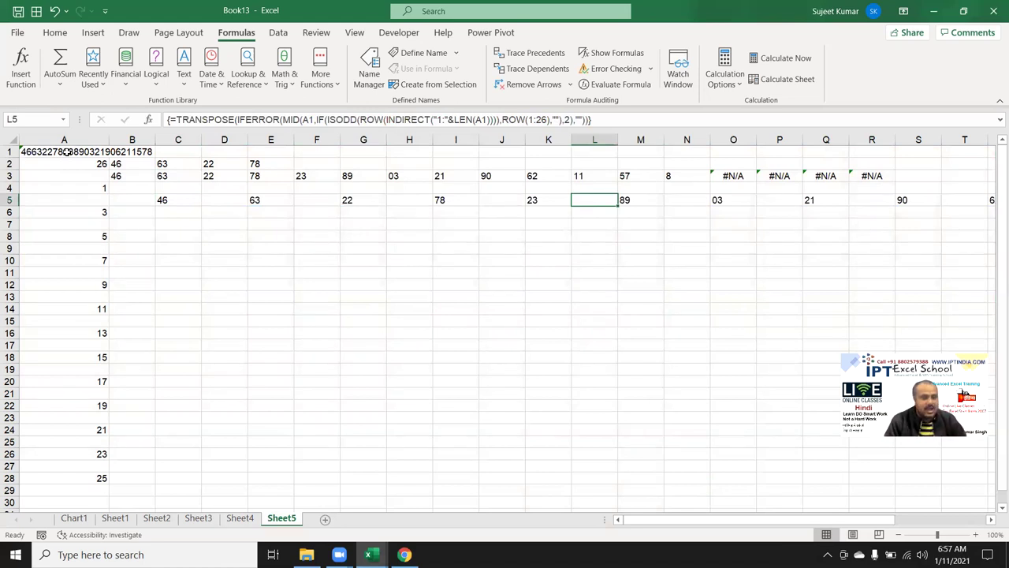
Step: Review the row 3 MID formula and the column A odd positions, then edit A4's formula
key("Left")
key("Left")
key("Left")
key("Left")
key("Left")
key("Left")
key("Left")
key("Up")
key("Right")
key("Right")
key("Up")
key("Right")
key("Right")
key("Right")
key("Right")
key("Right")
key("Right")
key("Right")
key("Right")
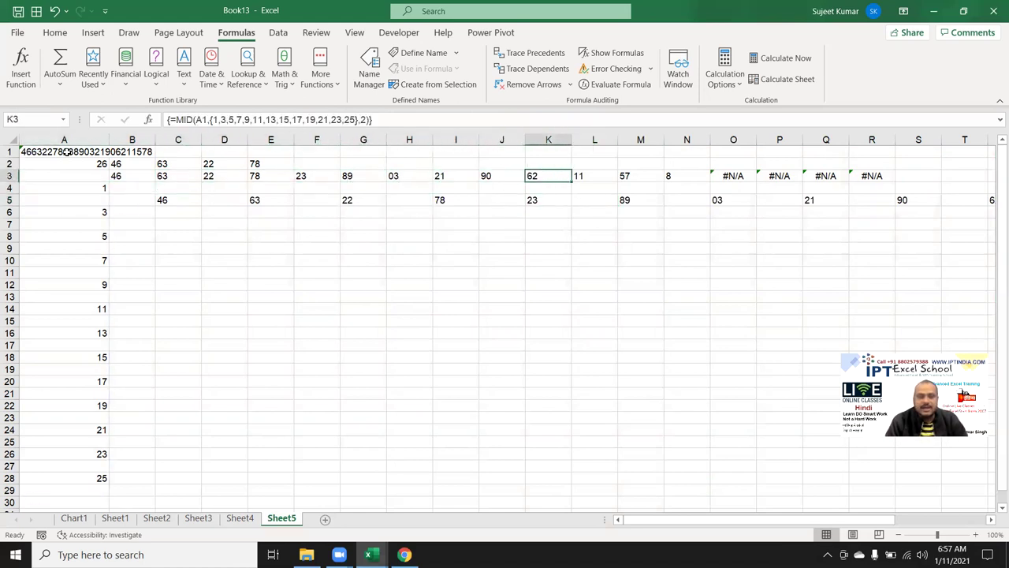
key("Left")
key("Left")
key("Left")
key("Left")
key("Left")
key("Left")
key("Left")
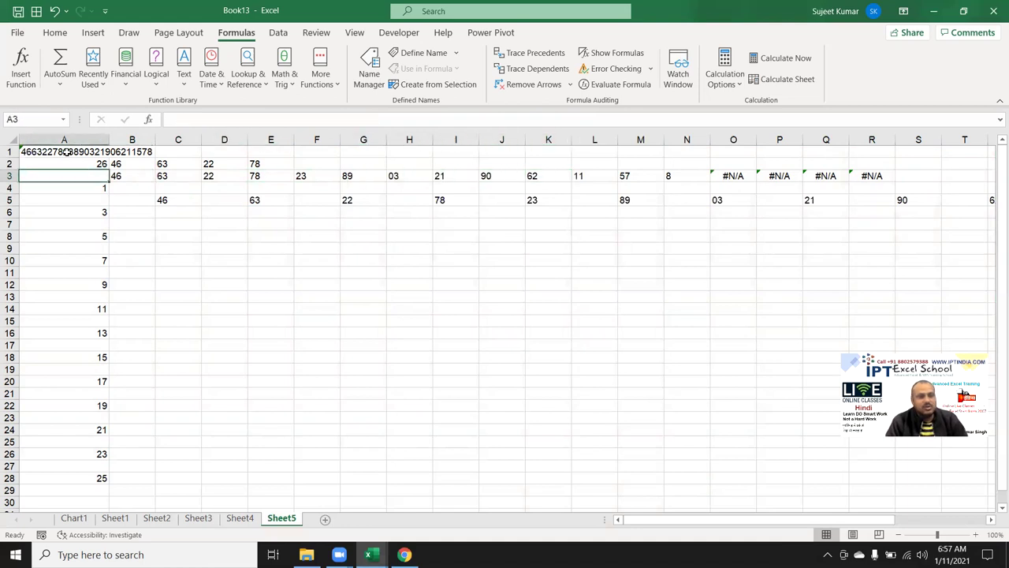
key("Down")
key("Down")
key("Down")
key("Down")
key("Up")
key("Up")
key("Up")
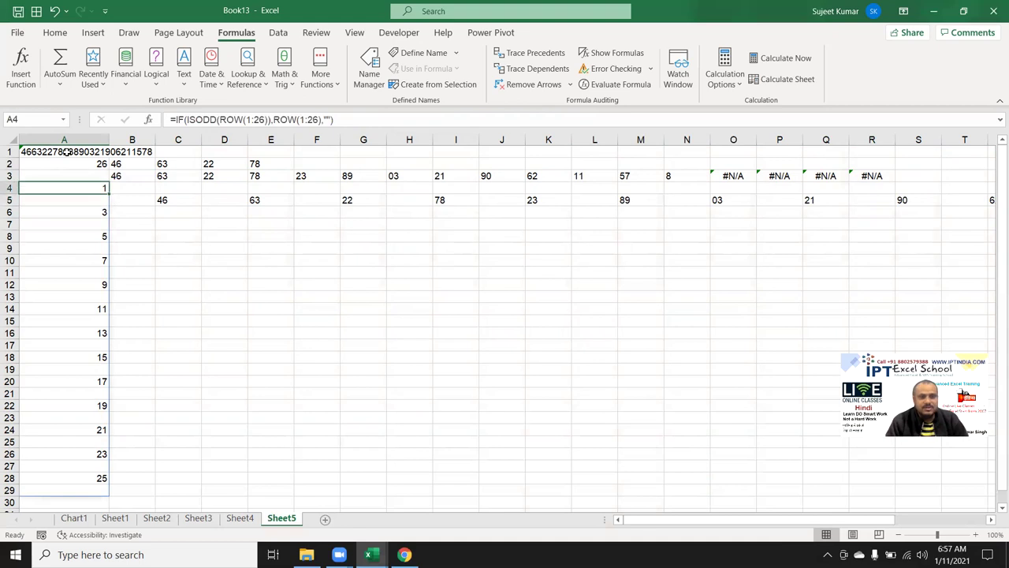
left_click(177, 119)
Step: Wrap the A4 helper in SORT(...,1,1) so odd numbers 1–25 fill A4:A16 consecutively
type("SOR")
key("Tab")
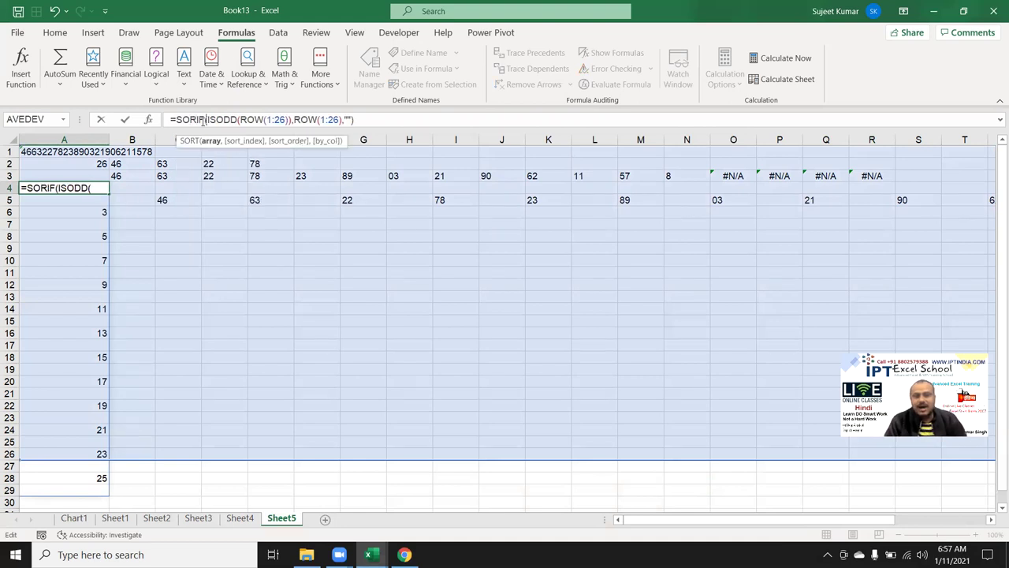
left_click(378, 120)
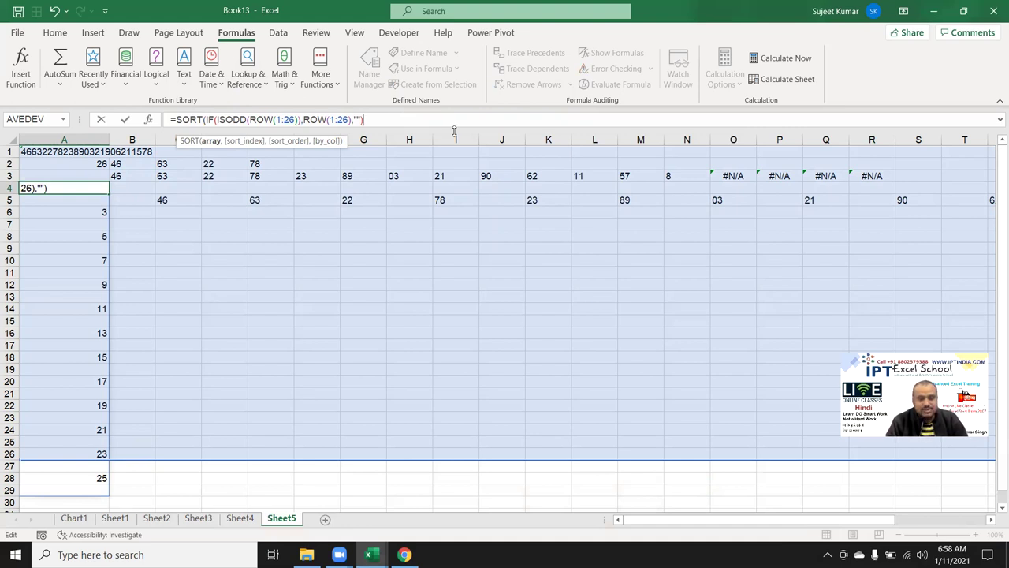
type(",1")
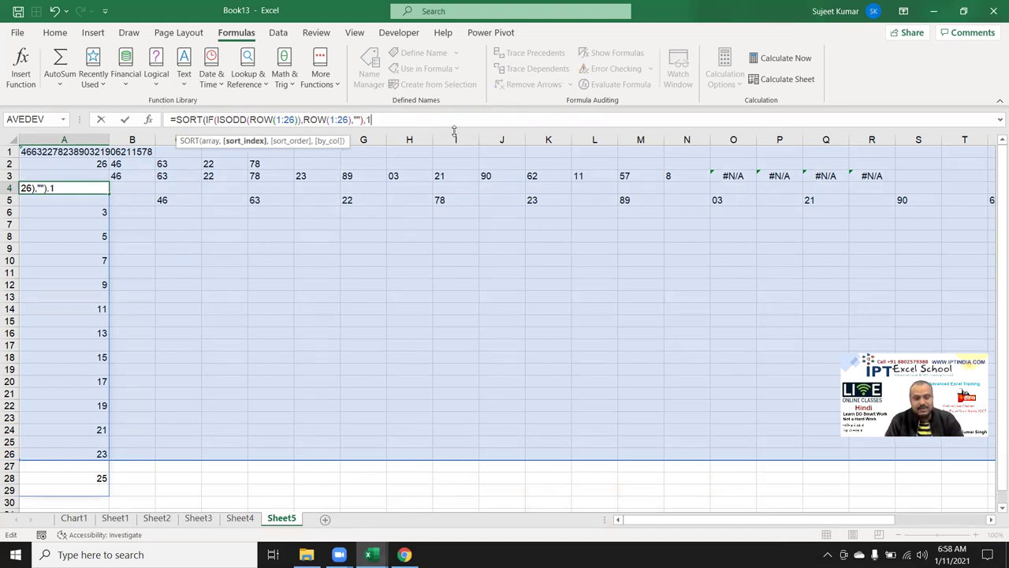
type(",1")
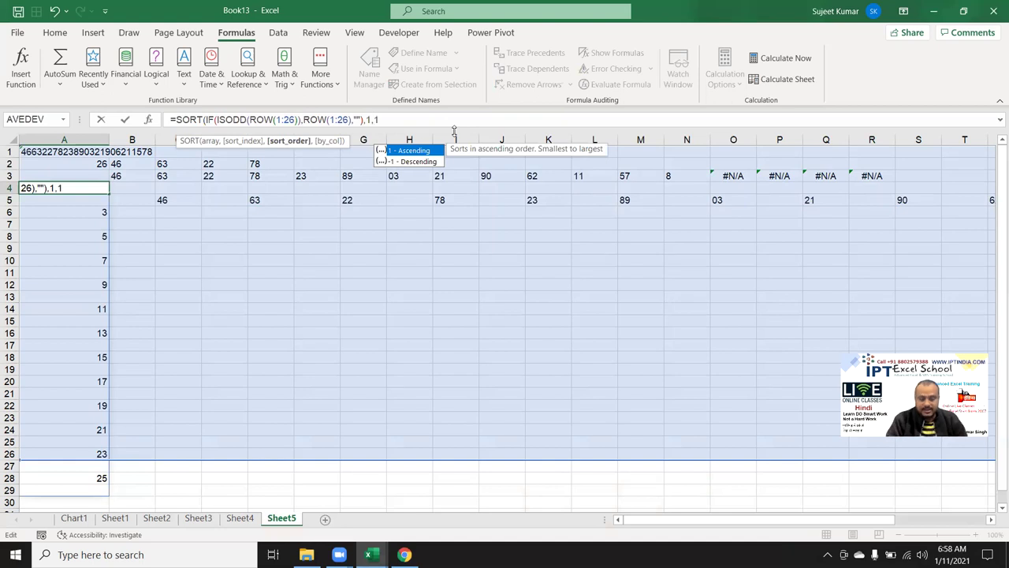
type(")")
key("Return")
key("Up")
key("ctrl+shift+Down")
key("Up")
key("Down")
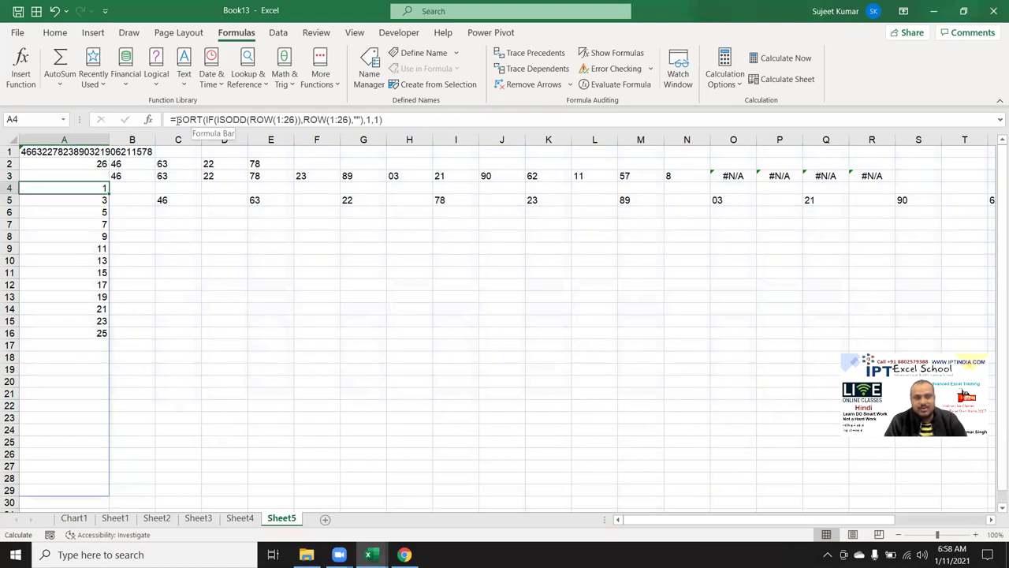
Step: Copy the full SORT formula text from A4 without changing the cell
left_click(178, 119)
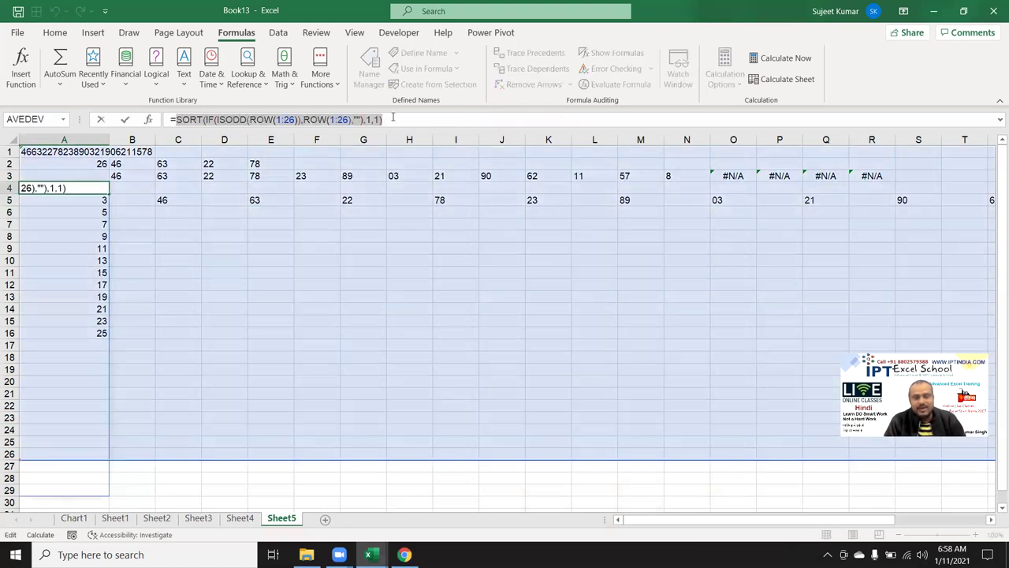
key("Delete")
key("Delete")
key("Delete")
key("End")
key("BackSpace")
key("BackSpace")
key("BackSpace")
key("Escape")
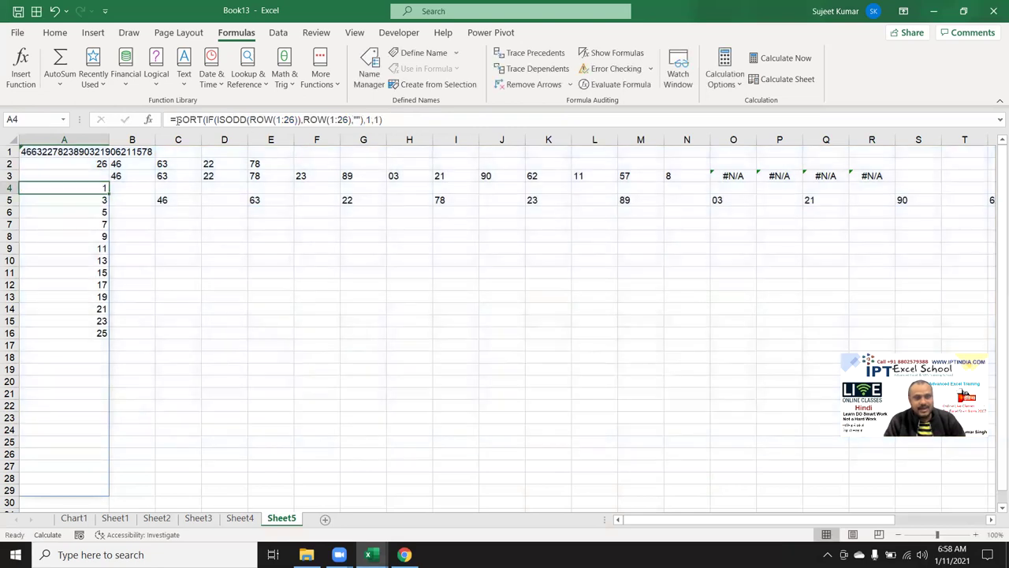
left_click_drag(178, 120, 383, 119)
key("ctrl+c")
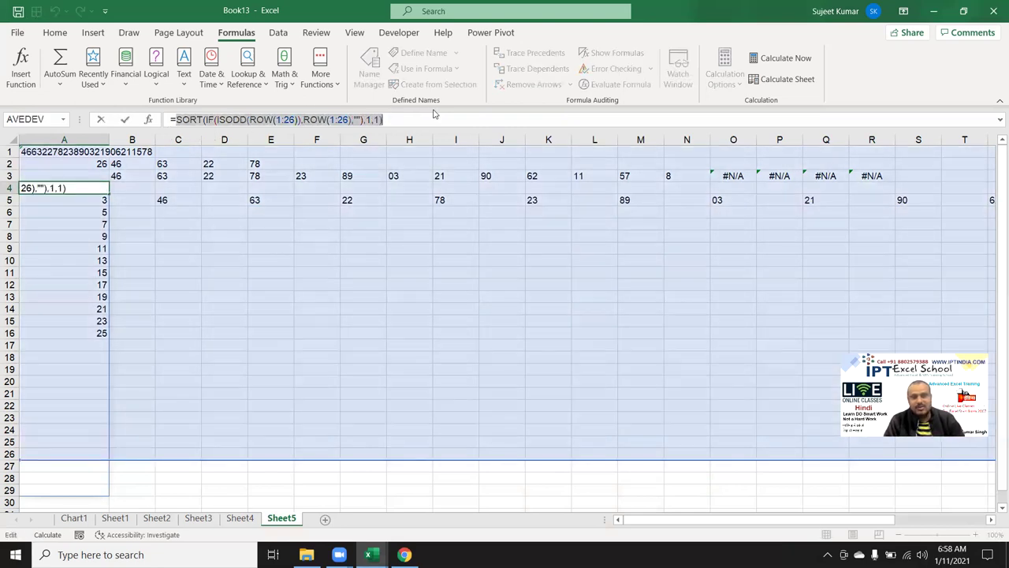
key("Escape")
left_click(160, 203)
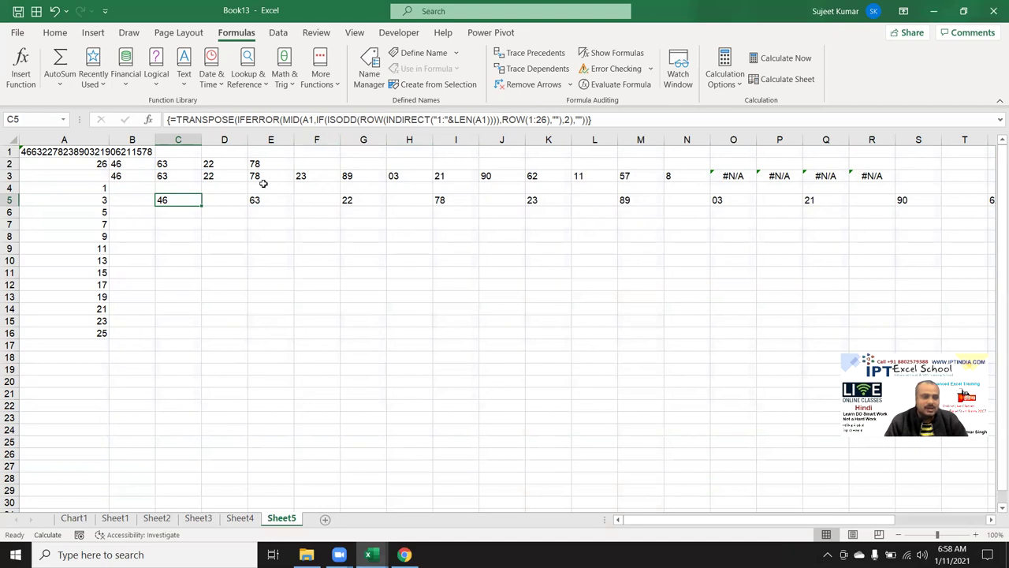
Step: Enter =MID(A1,<pasted SORT formula>,2) in C6, spilling pairs 46 through 8 down column C
left_click(194, 212)
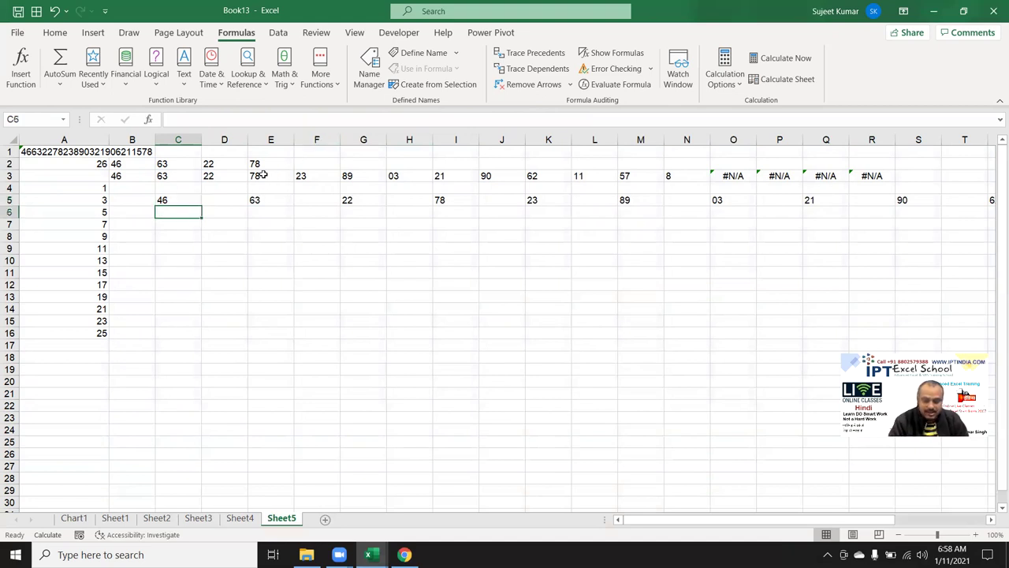
type("=MID(")
left_click(68, 153)
type(",")
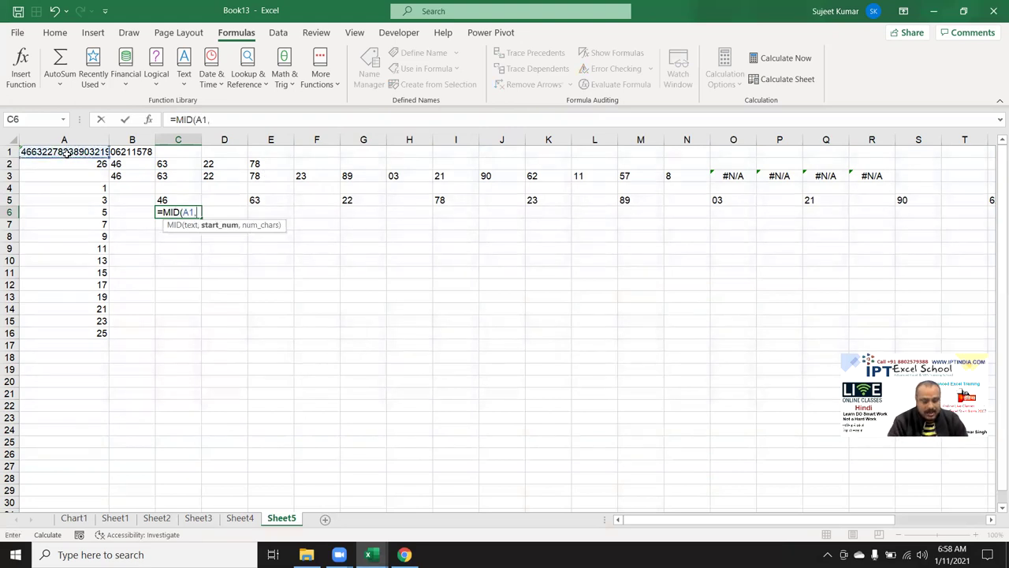
key("ctrl+v")
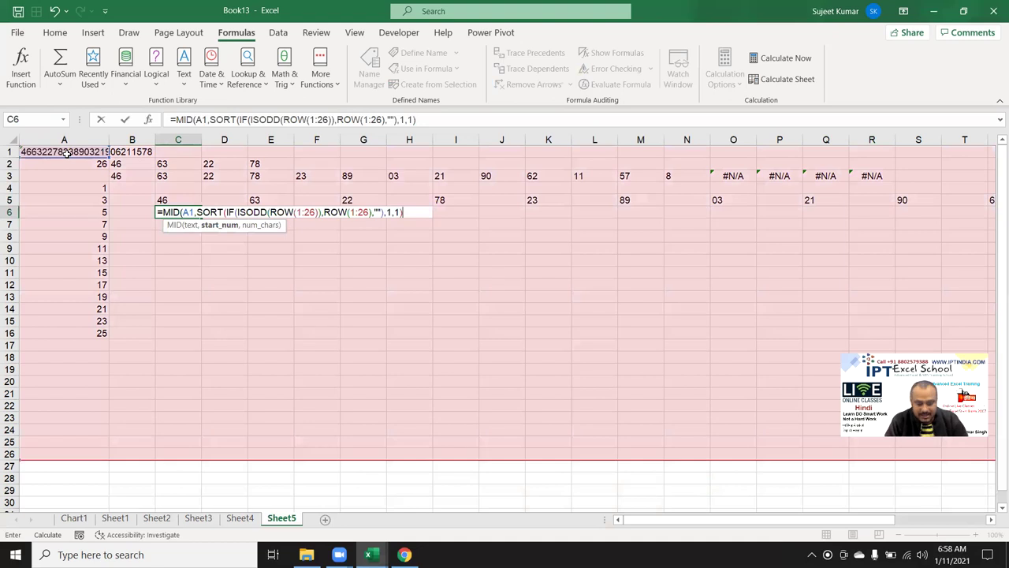
type(",2)")
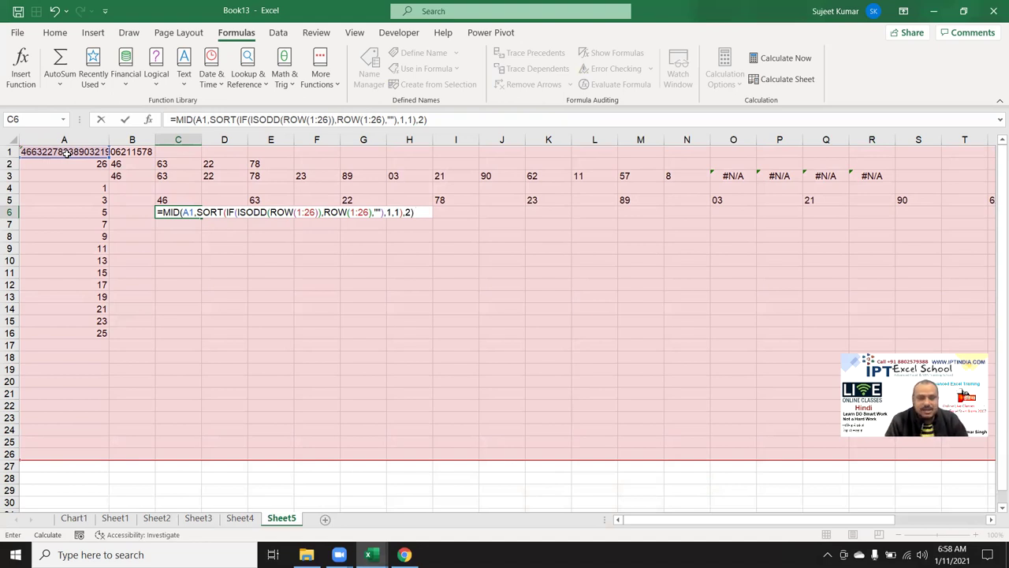
key("Return")
key("Up")
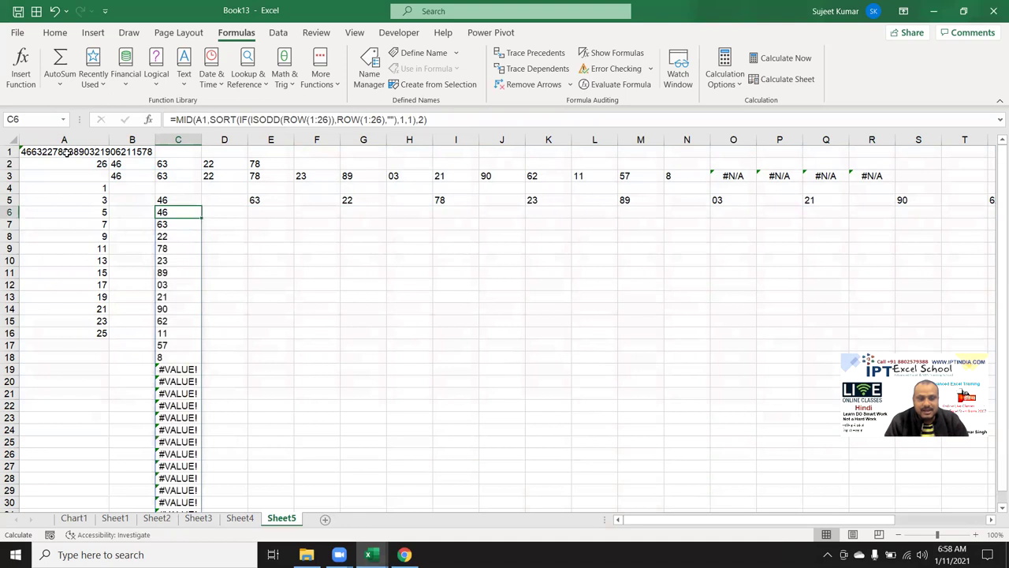
Step: Wrap the C6 formula in TRANSPOSE so the pairs spill across row 6
left_click(174, 119)
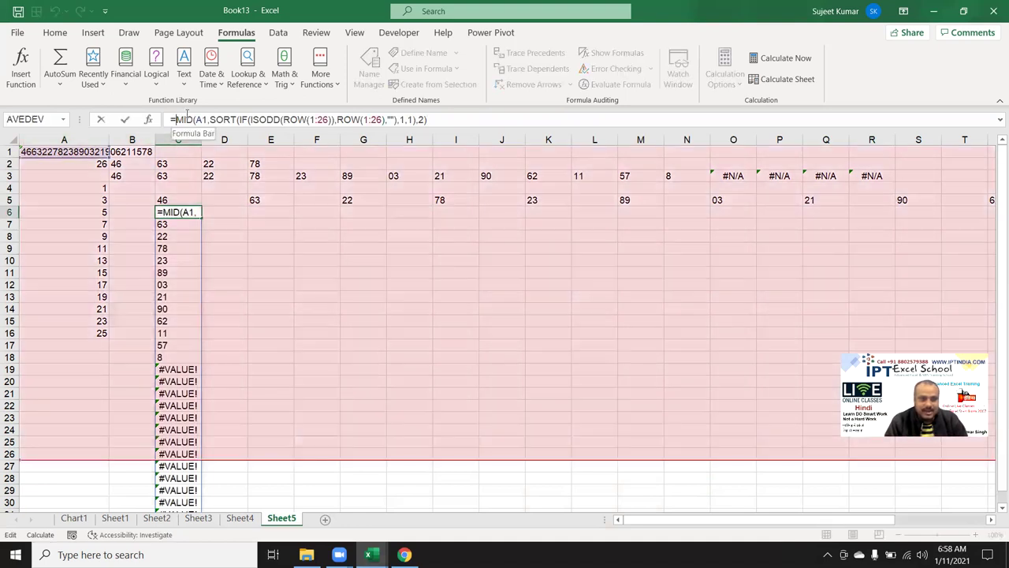
type("TR")
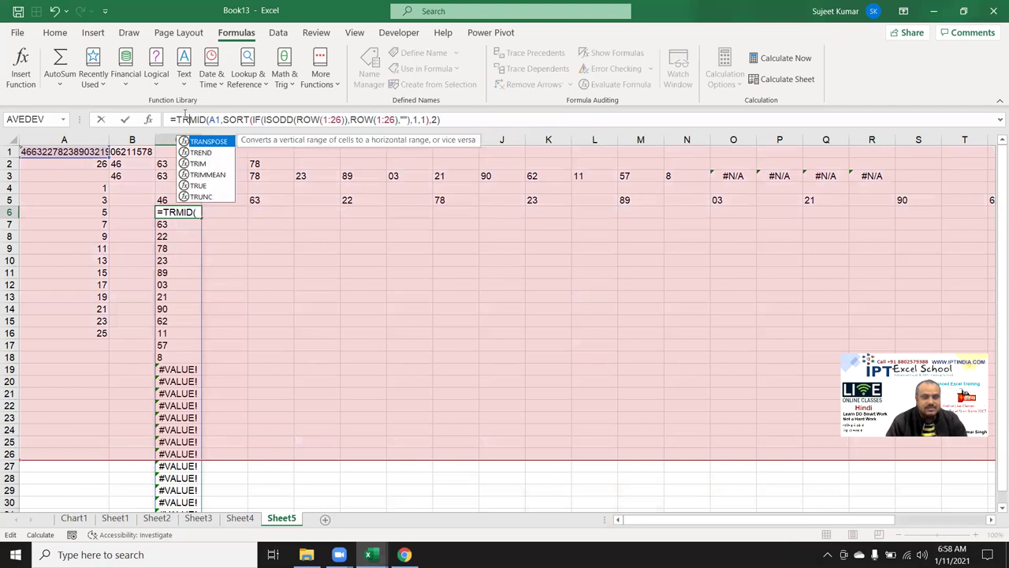
key("Tab")
key("Return")
key("Return")
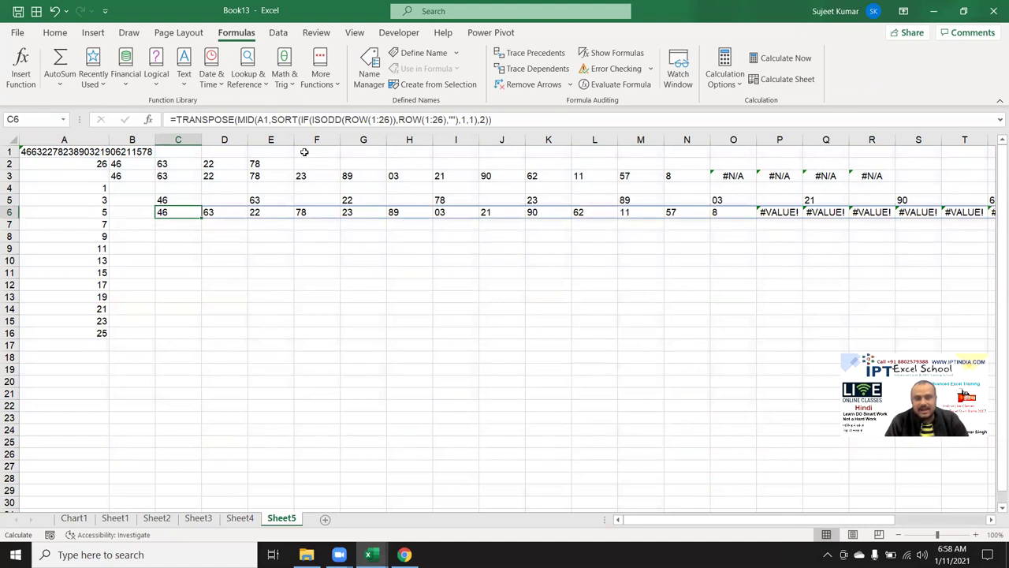
Step: Wrap the C6 formula in IFERROR to clear the errors past the last pair
left_click(172, 119)
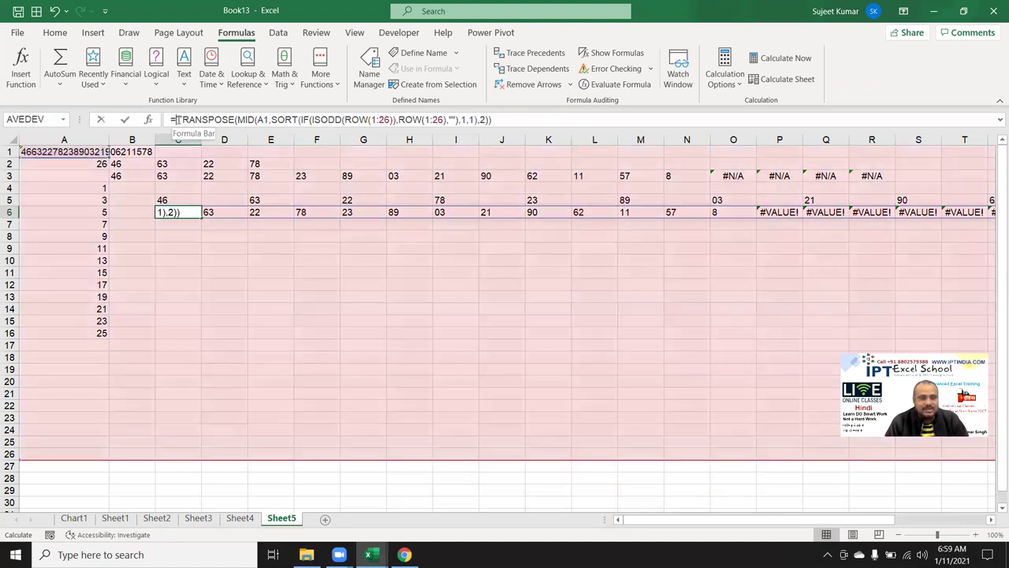
type("IFERROR(")
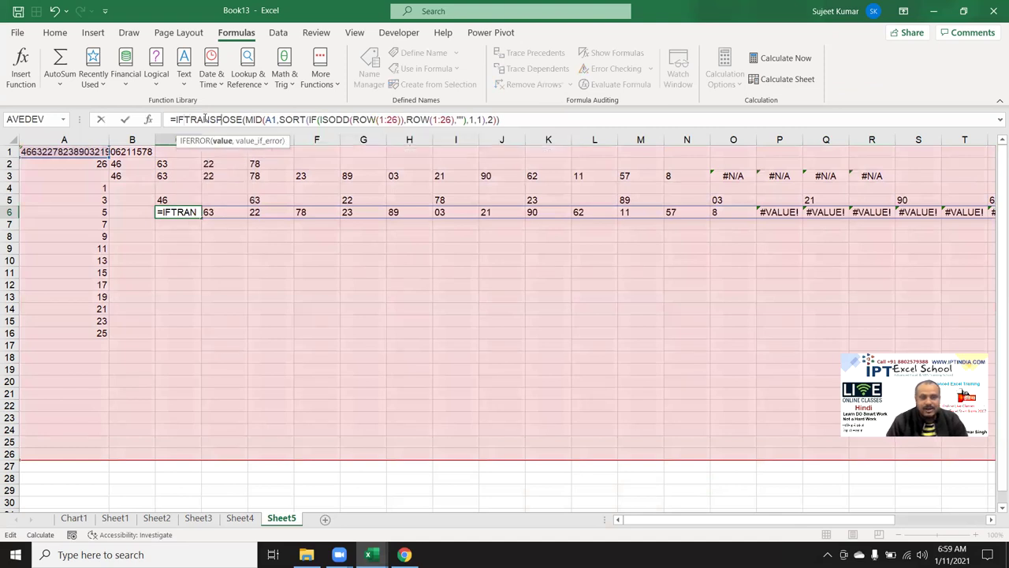
left_click(546, 122)
type(",1)")
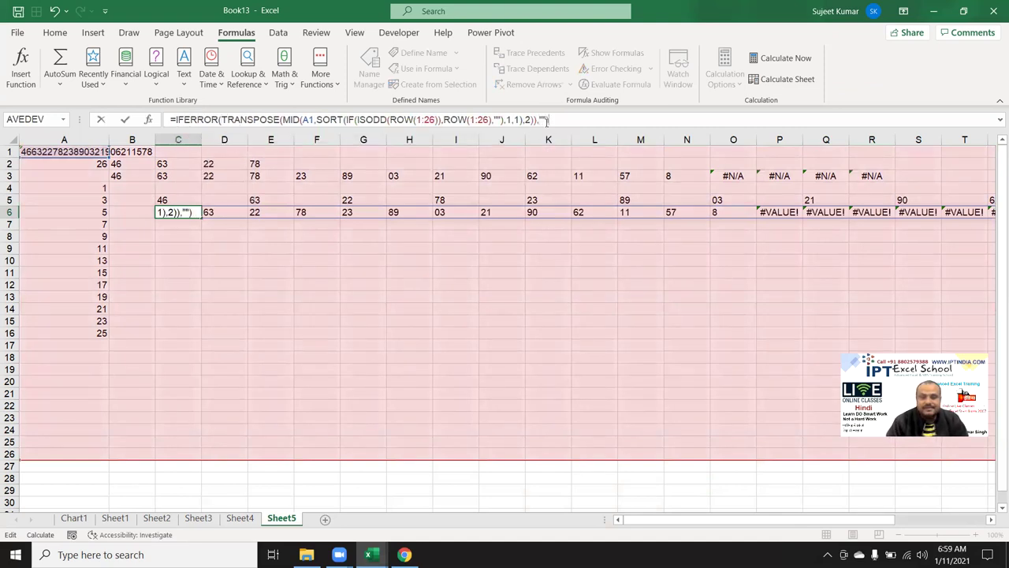
key("Return")
key("Up")
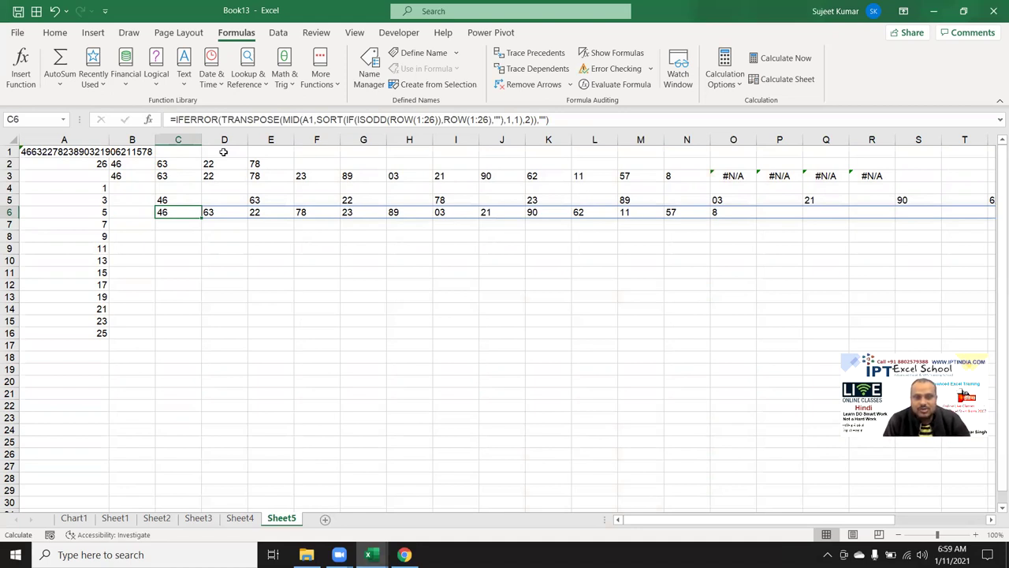
Step: Confirm cells past the last pair in row 6 are blank, then switch to the Classplus browser tab
left_click(732, 211)
left_click(787, 213)
left_click(529, 223)
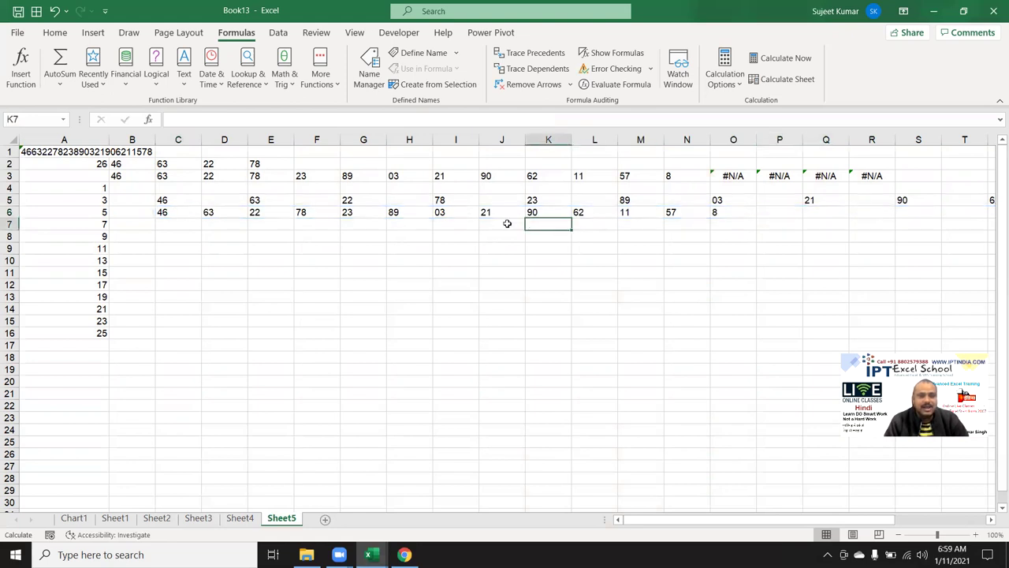
left_click(183, 213)
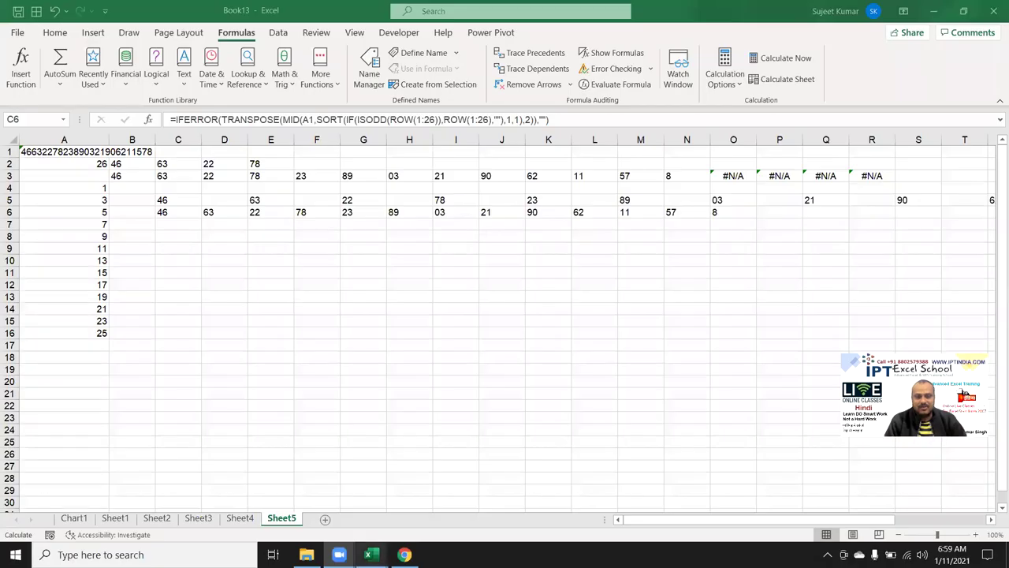
left_click(413, 552)
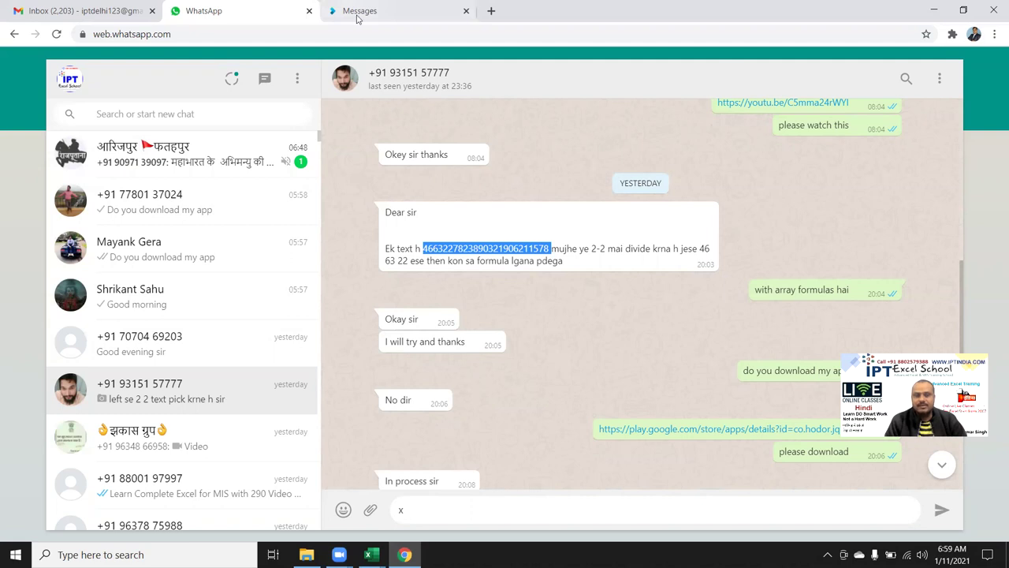
key("ctrl+Tab")
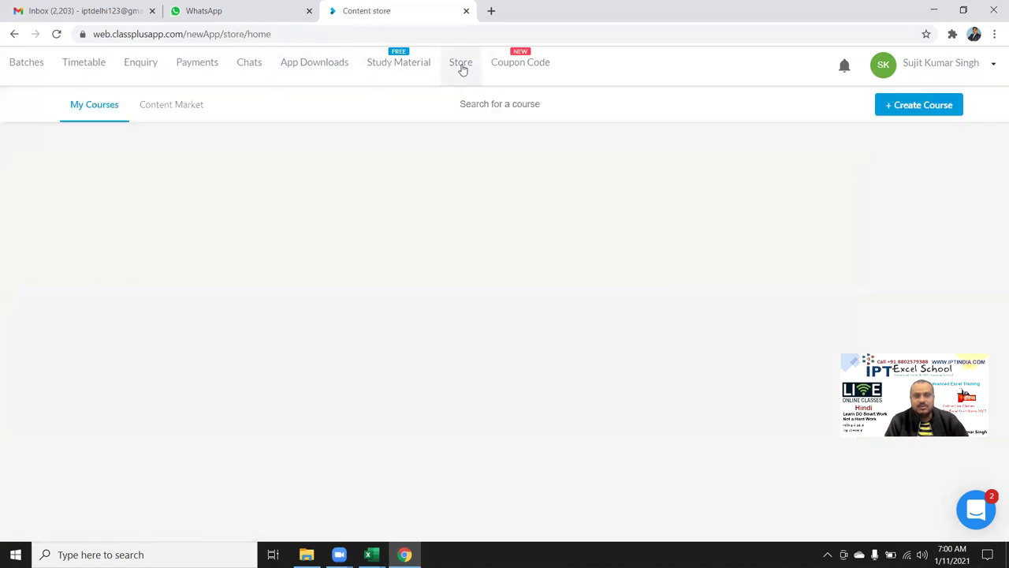
scroll(386, 430, "down", 1)
scroll(384, 426, "down", 1)
scroll(382, 424, "down", 2)
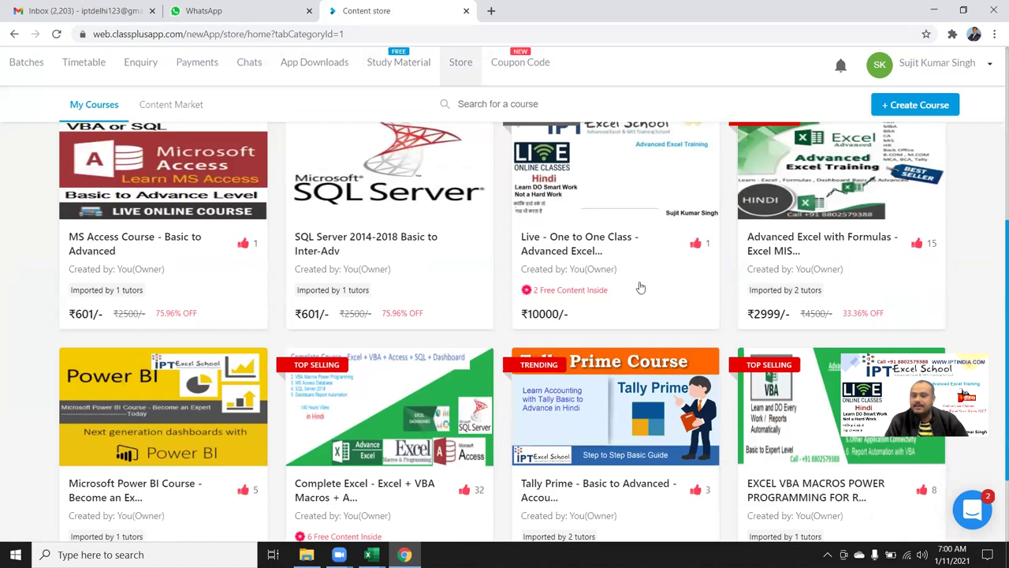
scroll(775, 334, "down", 1)
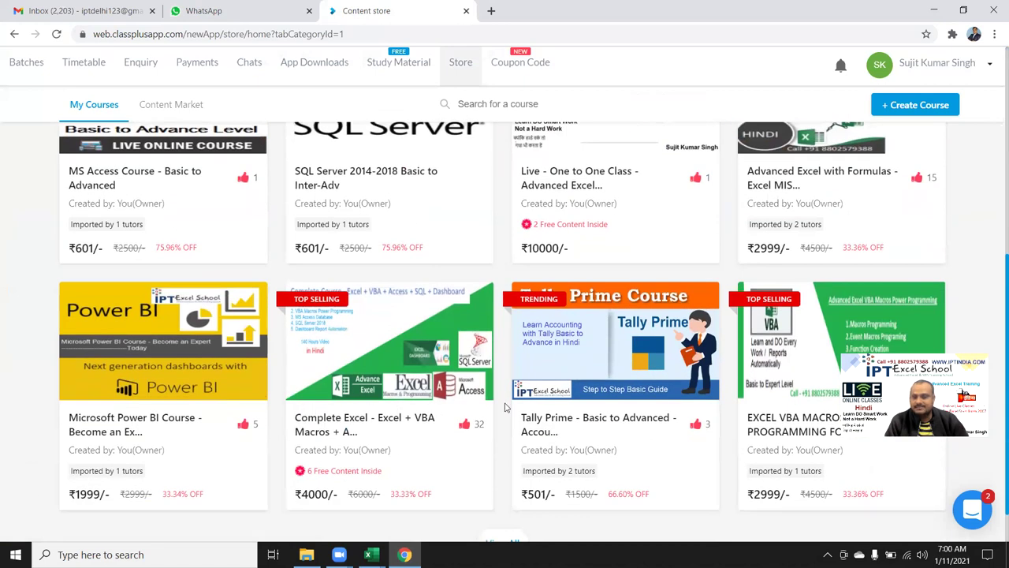
scroll(367, 376, "down", 1)
scroll(365, 374, "up", 1)
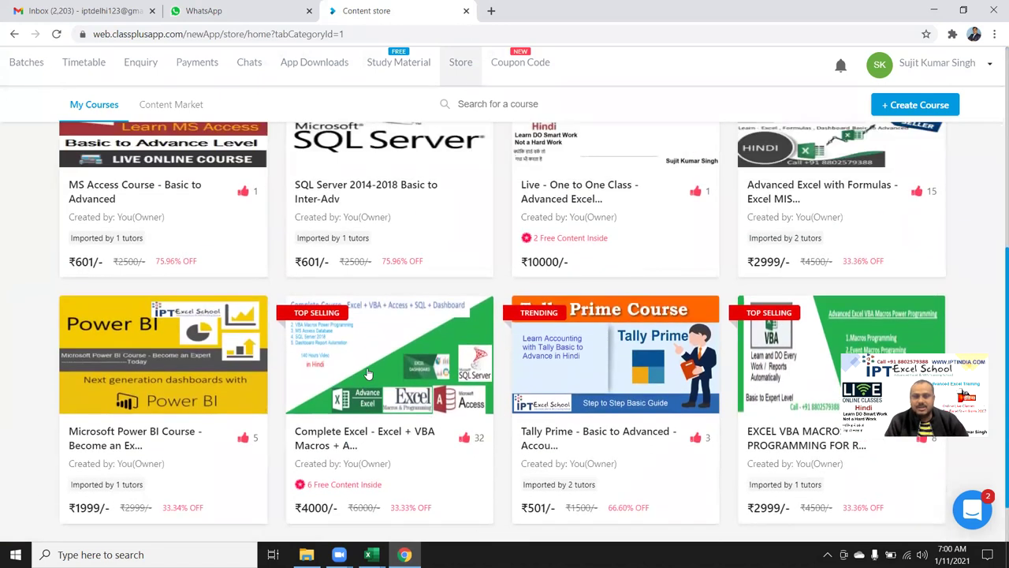
scroll(368, 373, "up", 1)
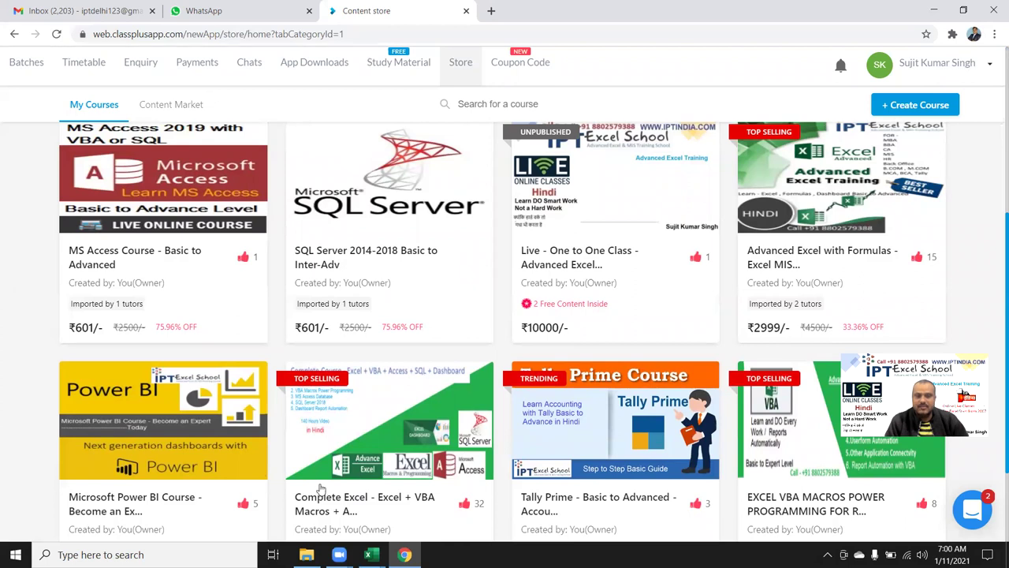
scroll(363, 397, "down", 2)
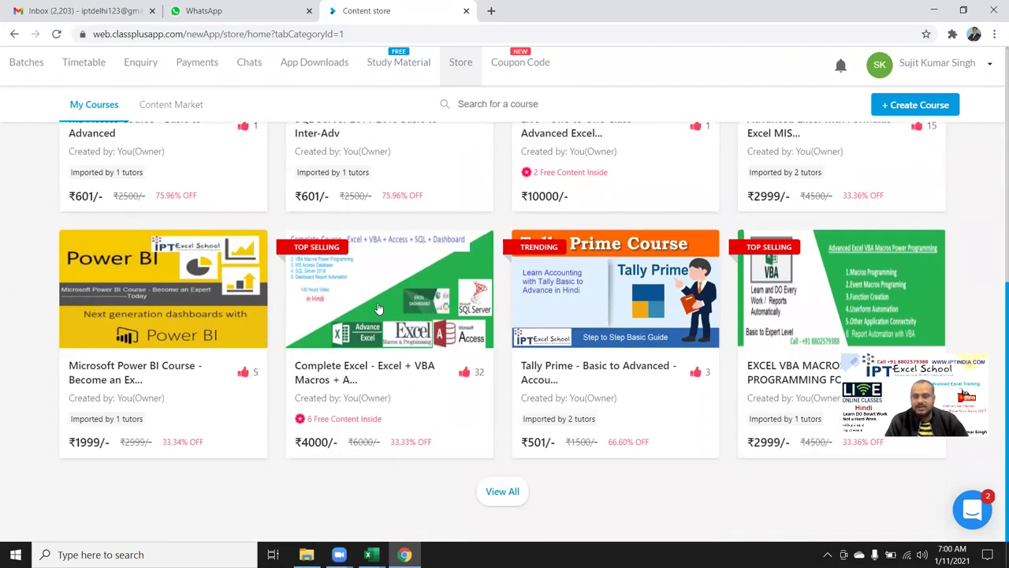
Step: Open the Complete Excel course and show its Content list
left_click(377, 308)
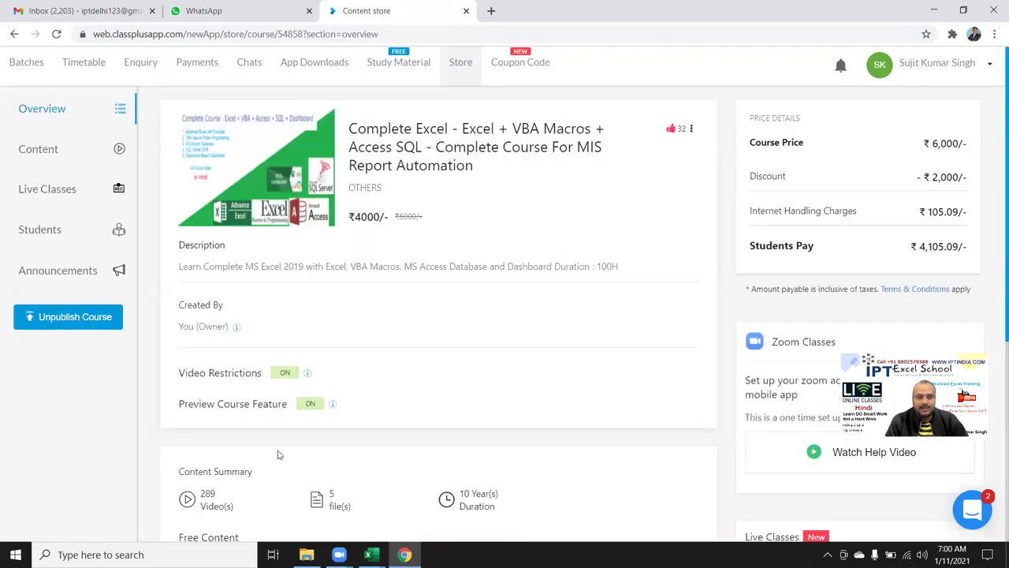
scroll(278, 454, "down", 2)
scroll(223, 462, "down", 1)
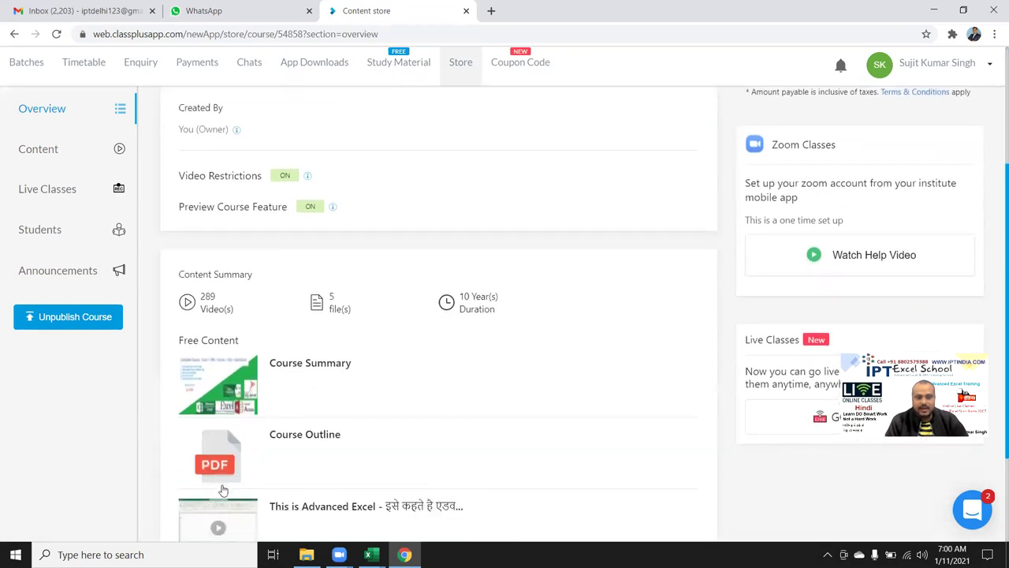
scroll(218, 518, "down", 1)
scroll(219, 524, "up", 1)
scroll(220, 524, "up", 2)
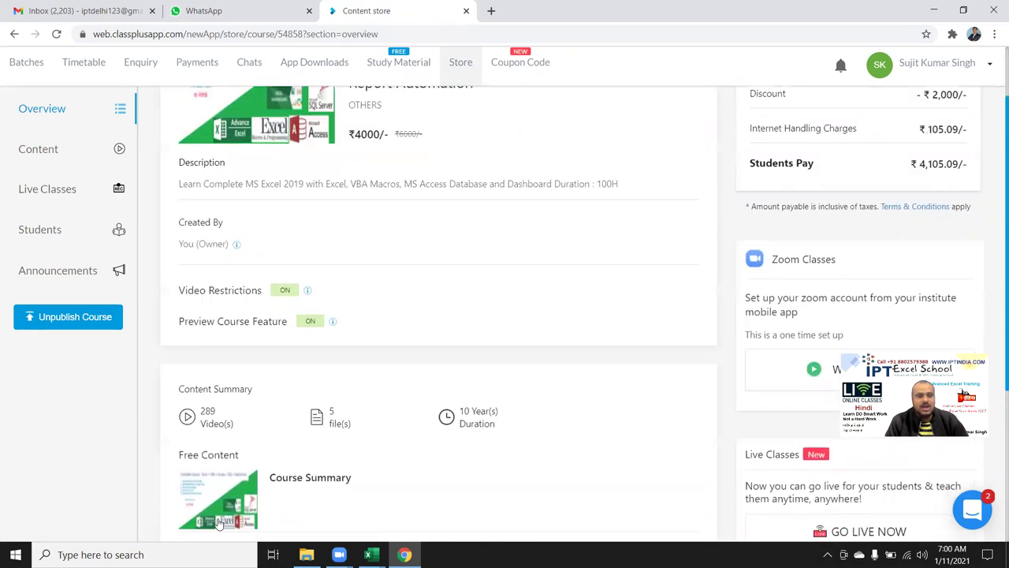
left_click(44, 151)
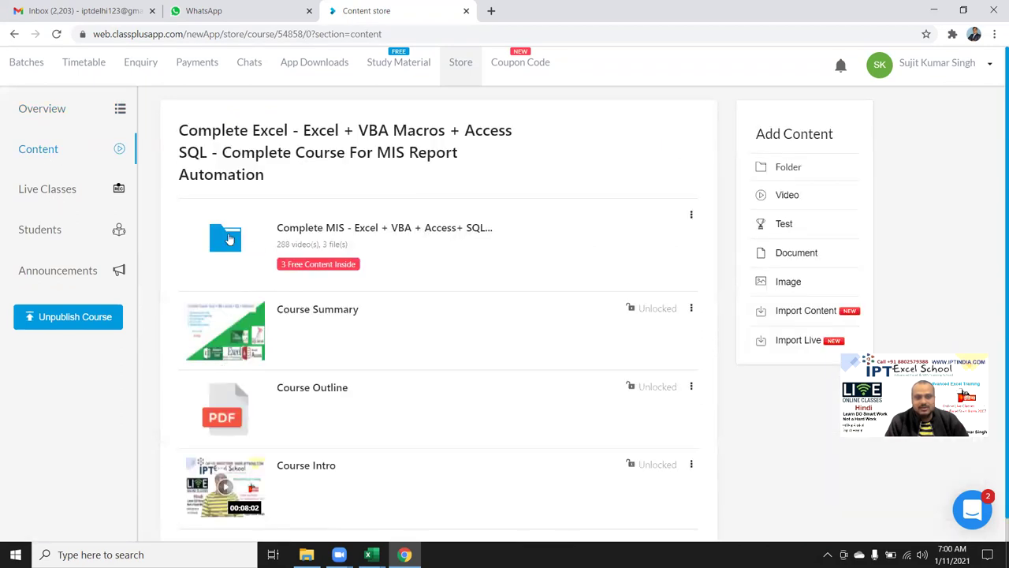
Step: Drill through the nested course folders to 10. New Excel 2019 Updated Topic
left_click(227, 239)
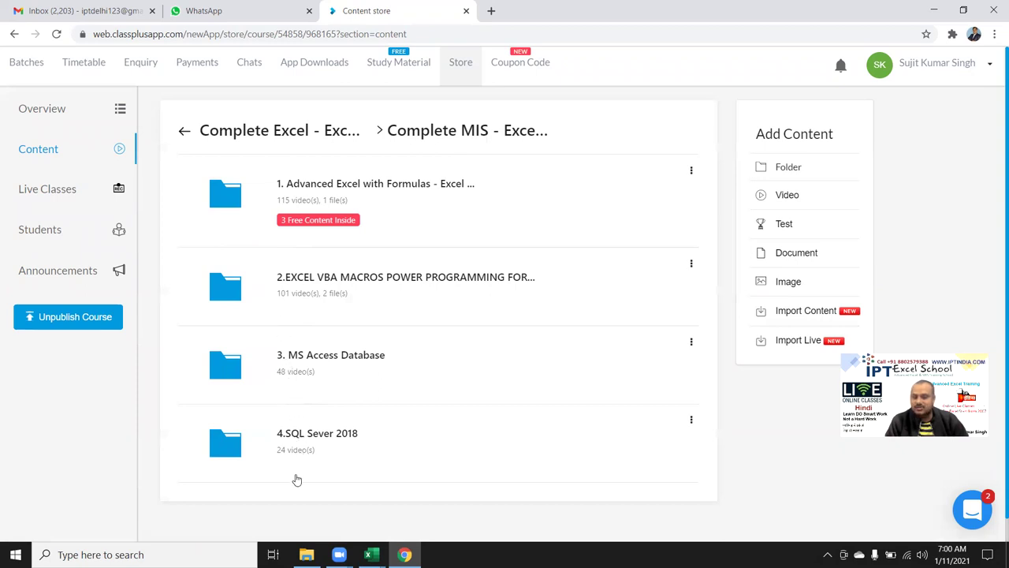
left_click(424, 194)
left_click(293, 197)
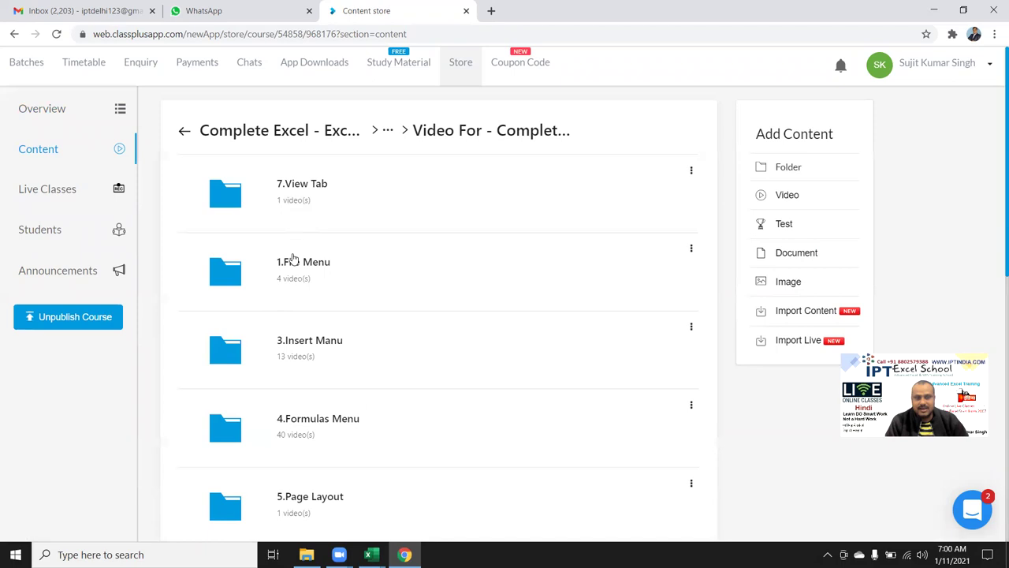
scroll(291, 280, "down", 2)
scroll(290, 283, "up", 2)
scroll(297, 340, "down", 2)
scroll(298, 341, "down", 2)
scroll(297, 347, "down", 1)
scroll(297, 348, "down", 2)
scroll(297, 348, "down", 1)
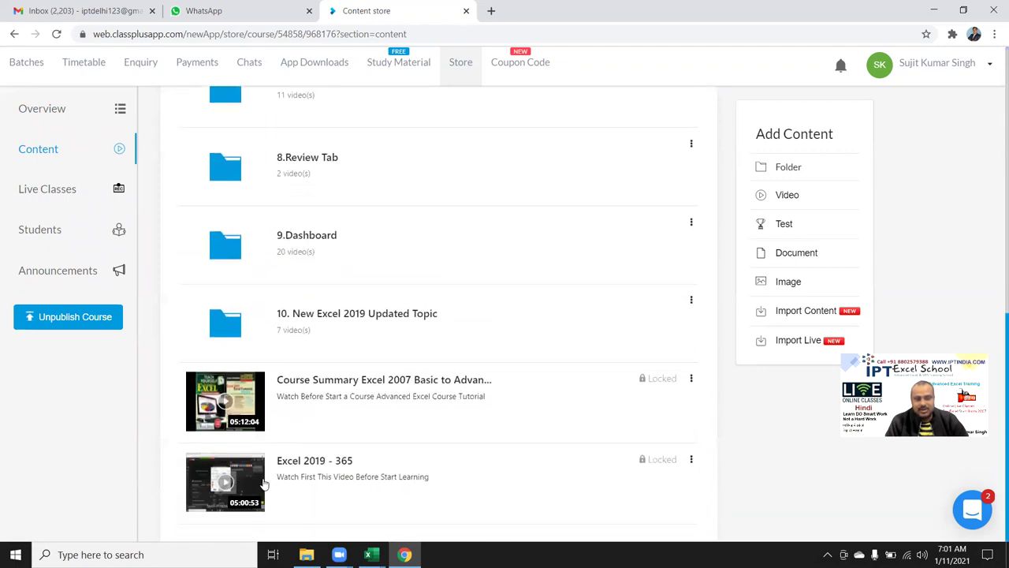
left_click(337, 334)
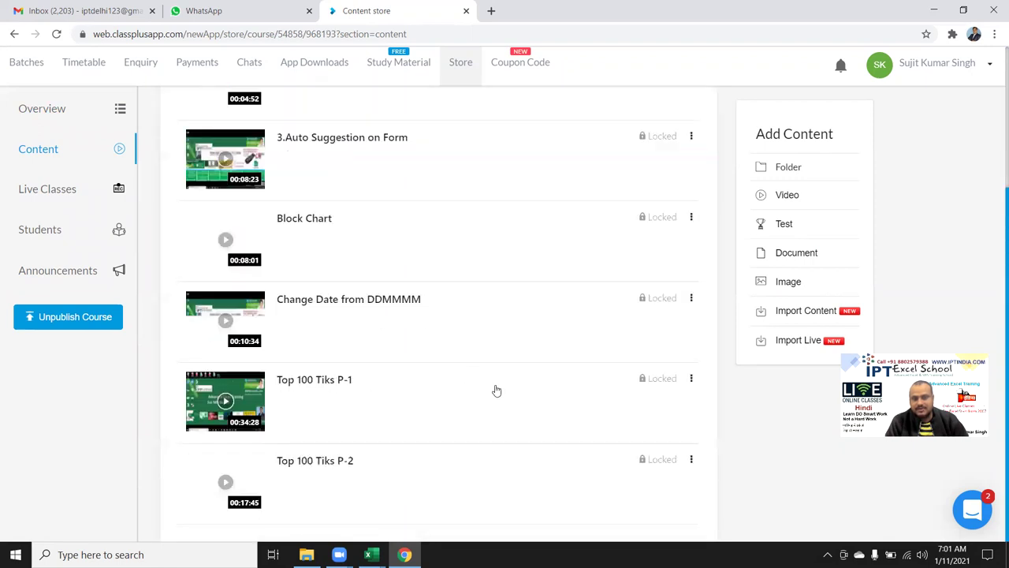
scroll(552, 468, "up", 2)
scroll(552, 468, "down", 2)
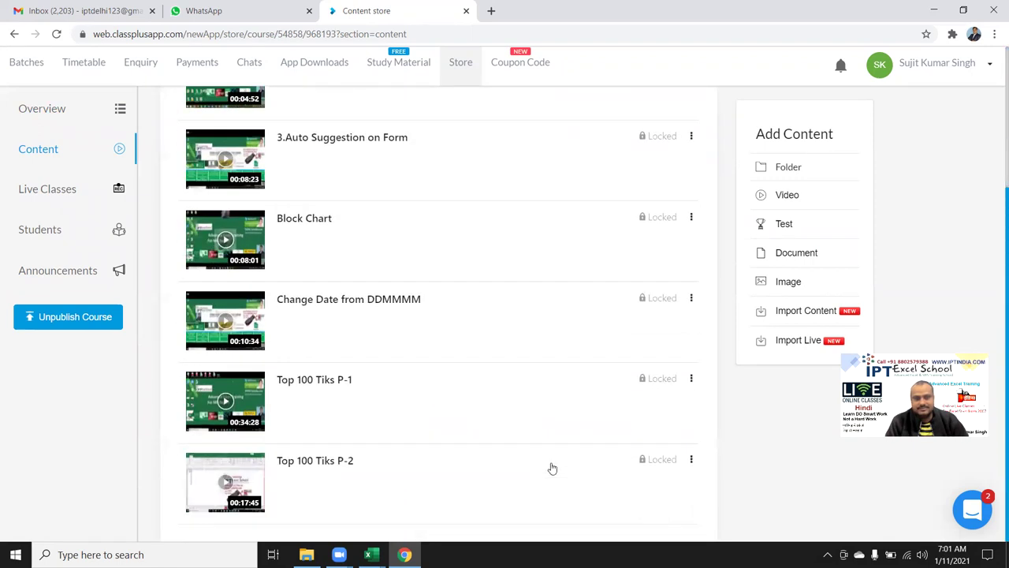
scroll(552, 469, "up", 2)
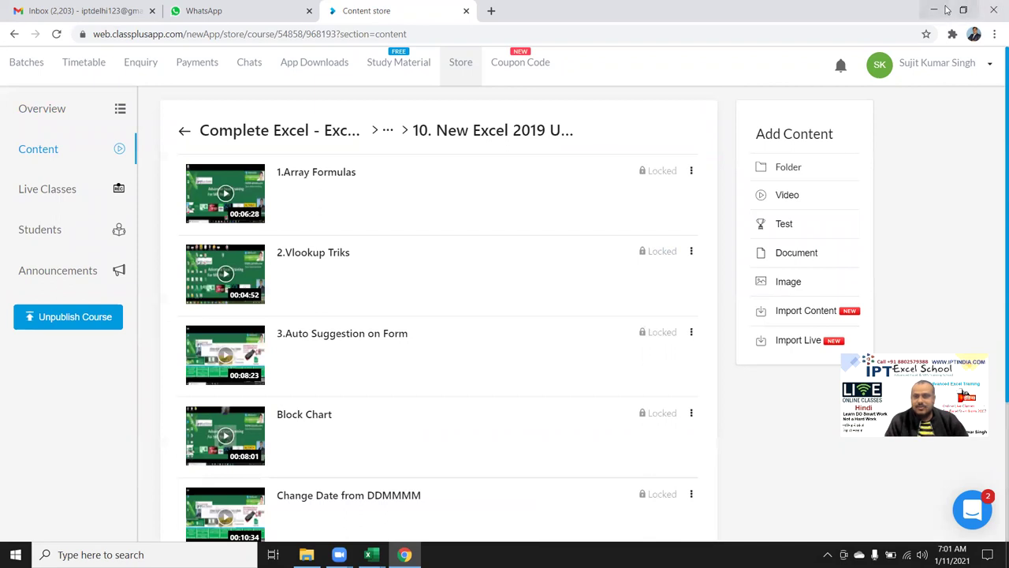
Step: Minimize the Chrome window to return to Book13's Sheet5 with the digit pairs in rows 5–6
left_click(934, 13)
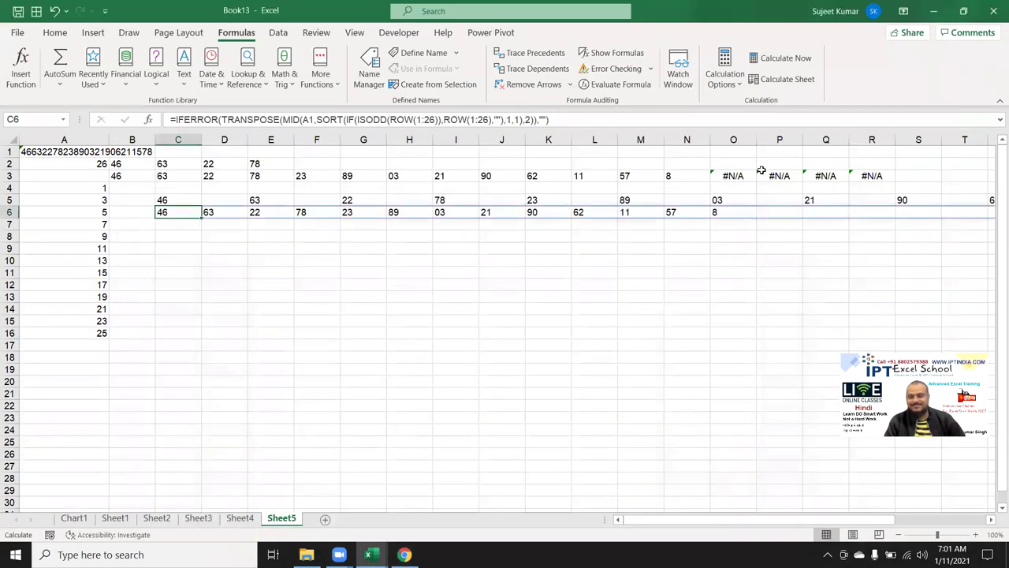